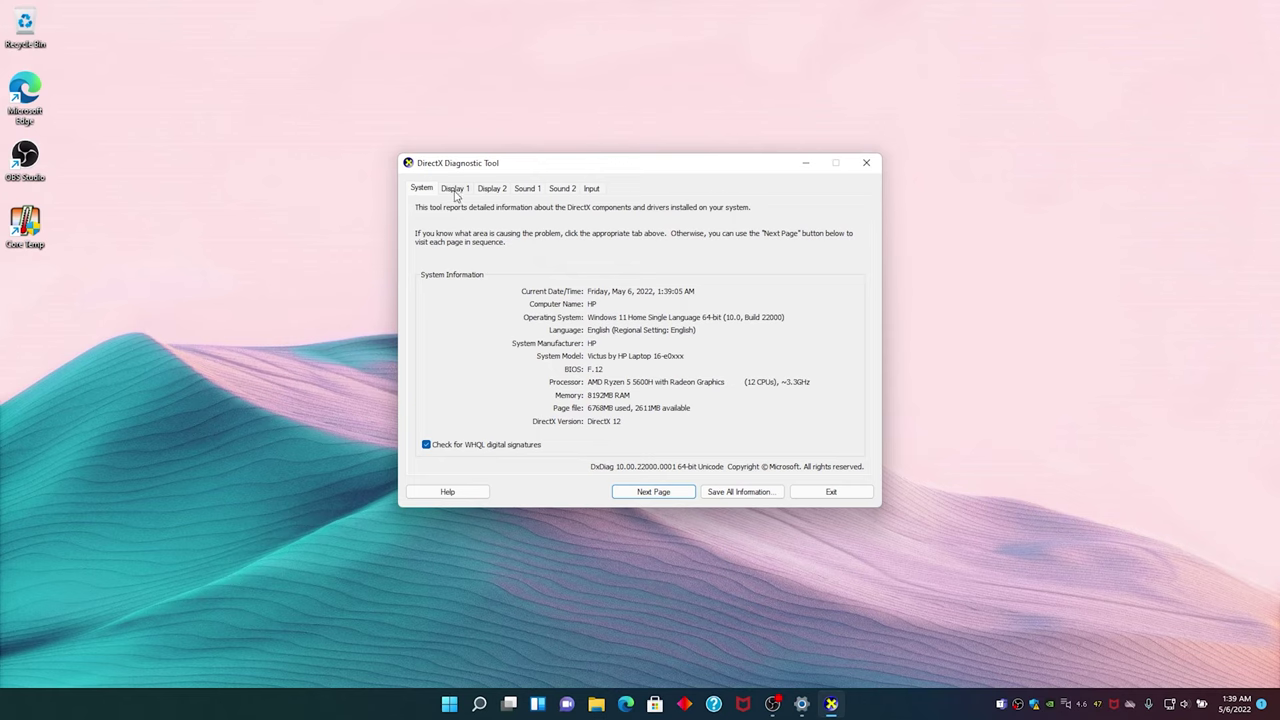
- Check the details of both display devices in the DirectX Diagnostic Tool and return to the system information
left_click(455, 194)
left_click(489, 194)
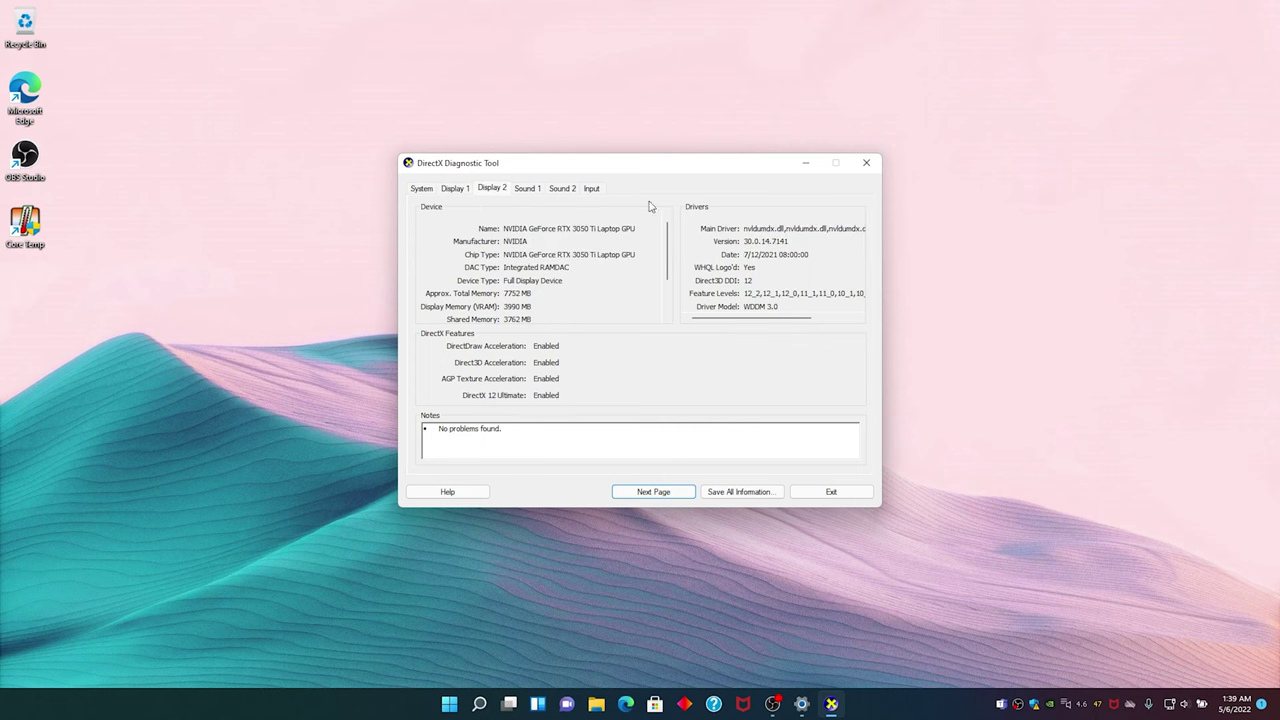
left_click(422, 190)
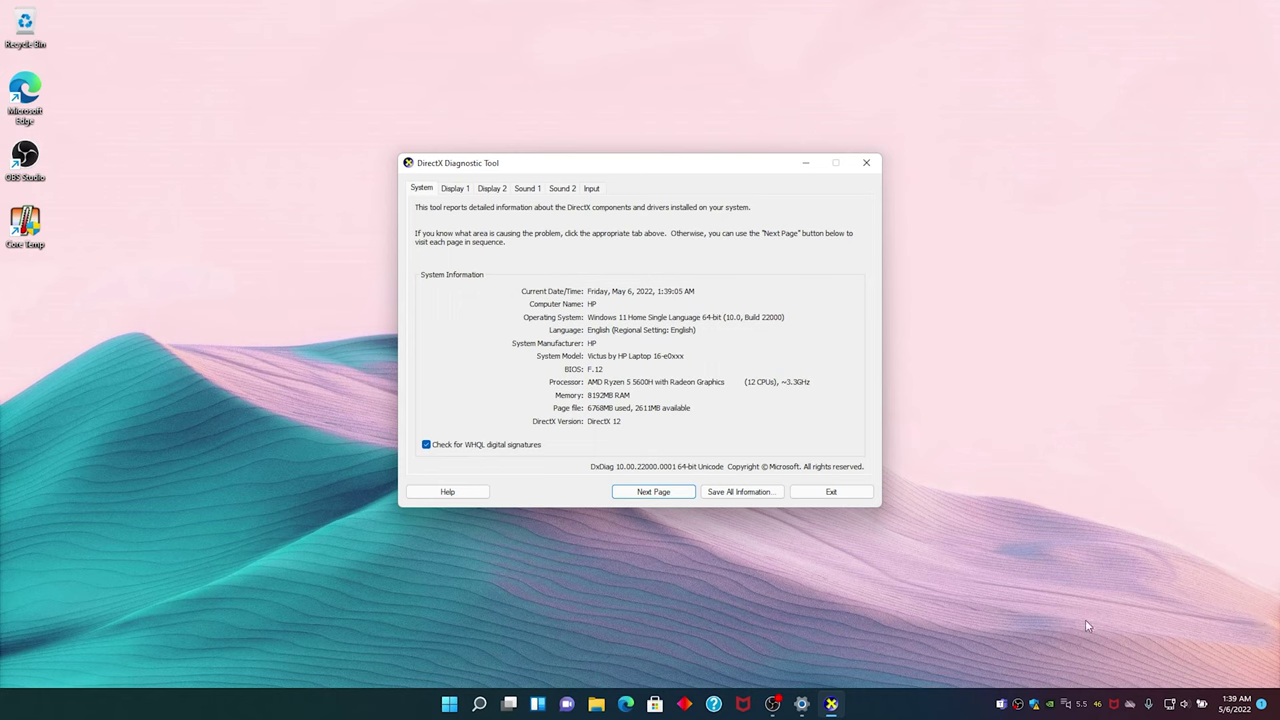
- Move the DirectX Diagnostic Tool window slightly aside and check the laptop's battery charge in the quick settings
left_click(1109, 444)
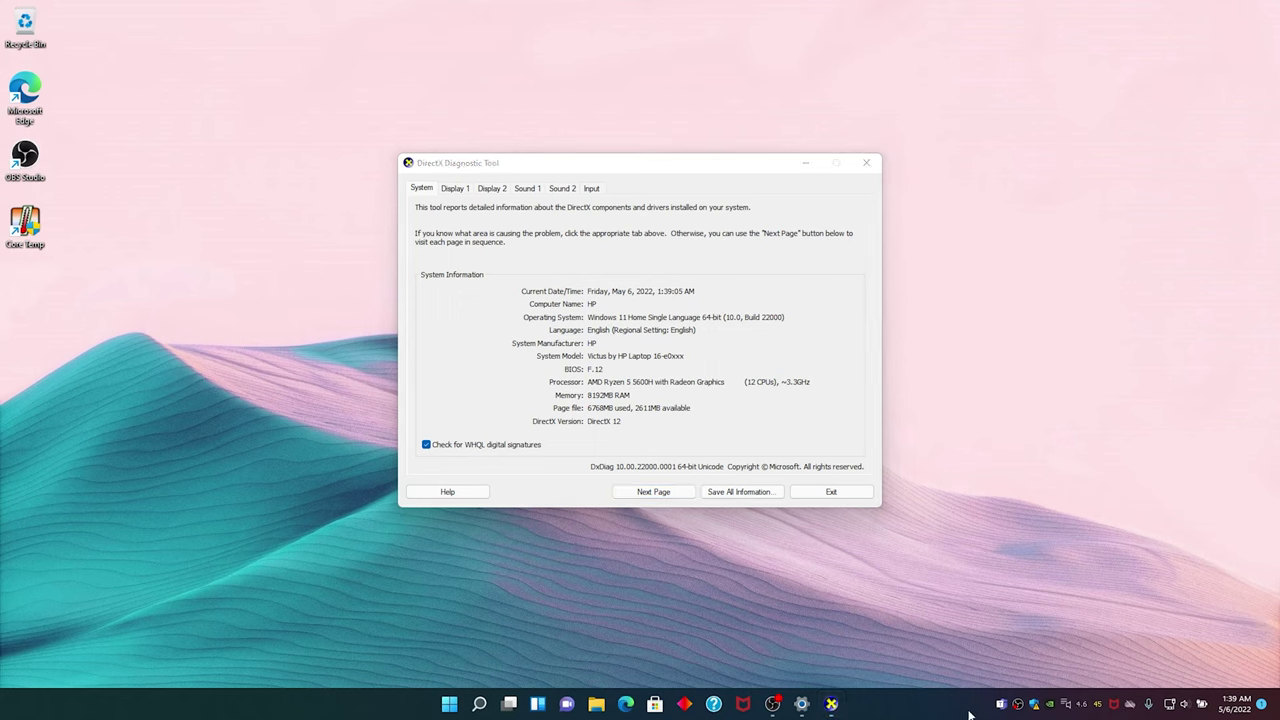
left_click_drag(662, 167, 617, 151)
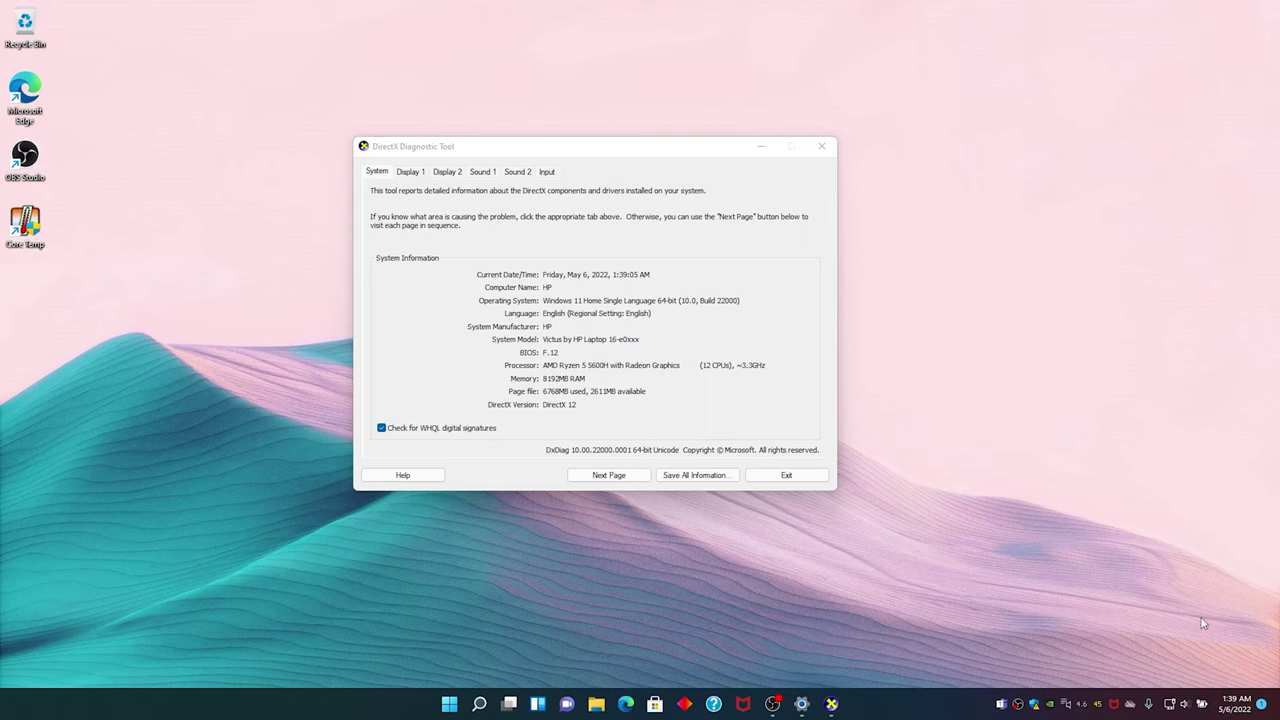
left_click(1190, 703)
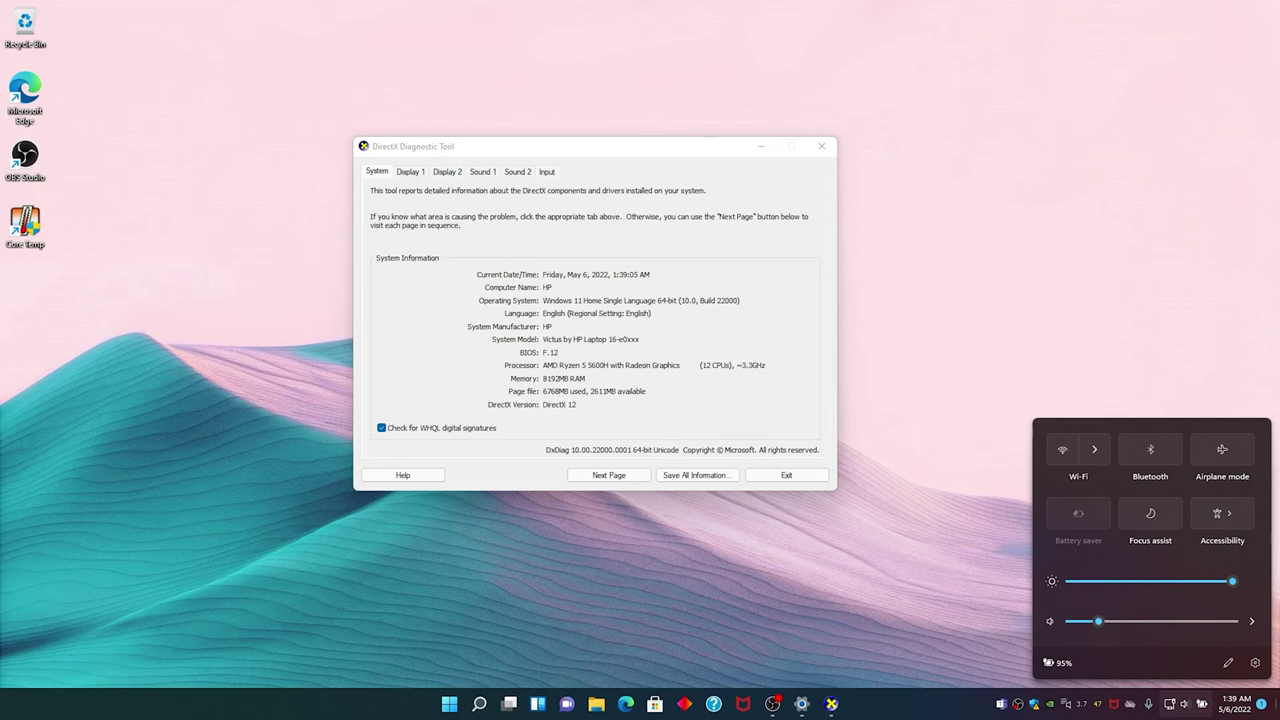
left_click(909, 581)
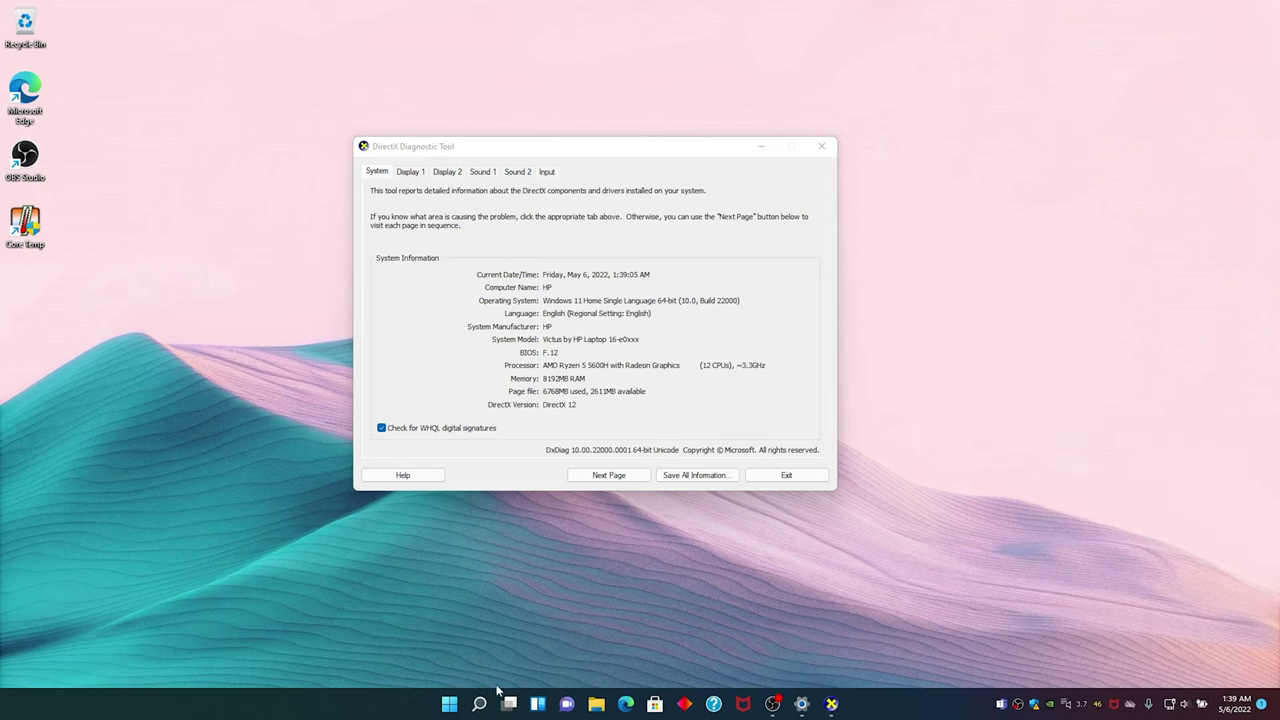
- Search for "power", open the Power & battery page in Windows Settings and maximize its window
left_click(449, 704)
type("po")
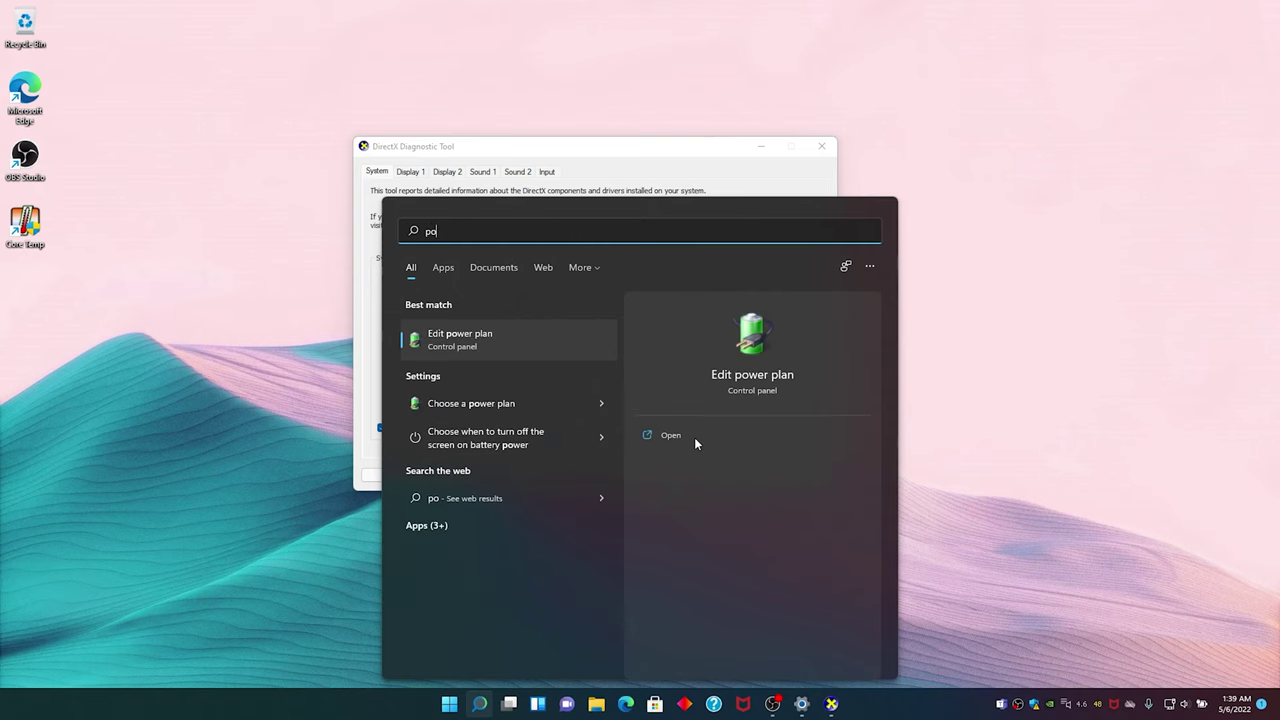
type("werPoint")
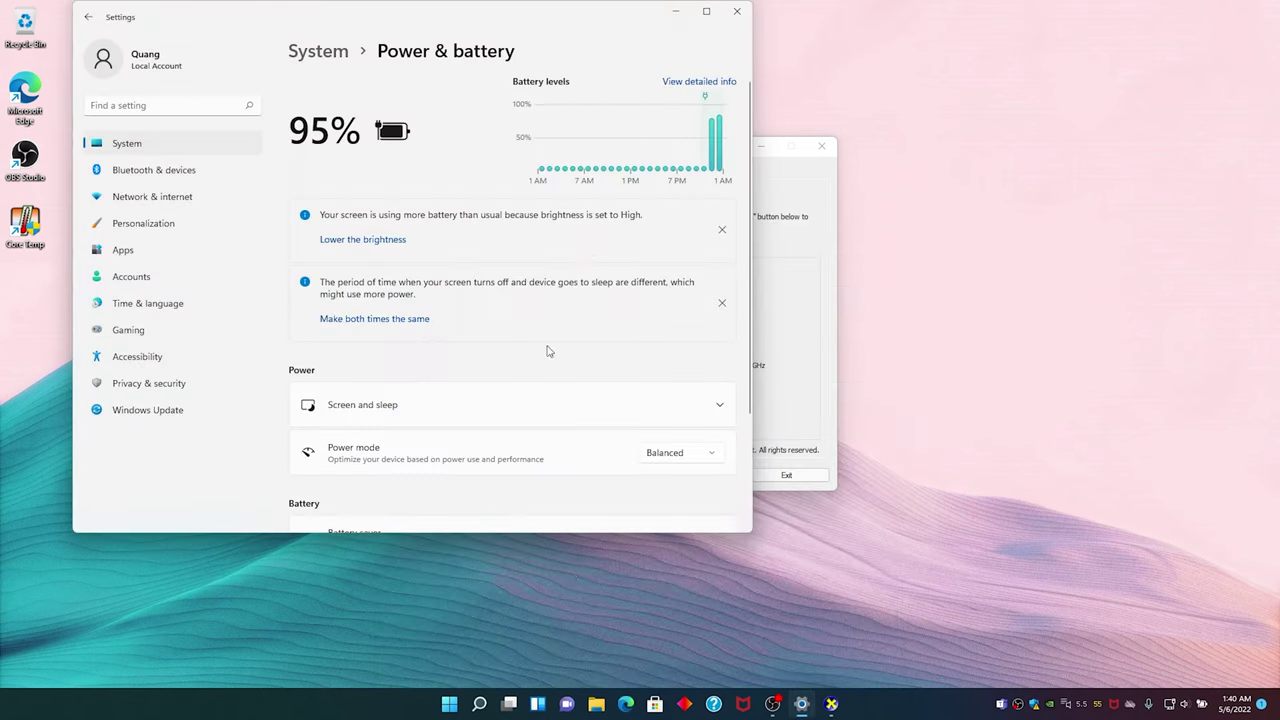
left_click(706, 11)
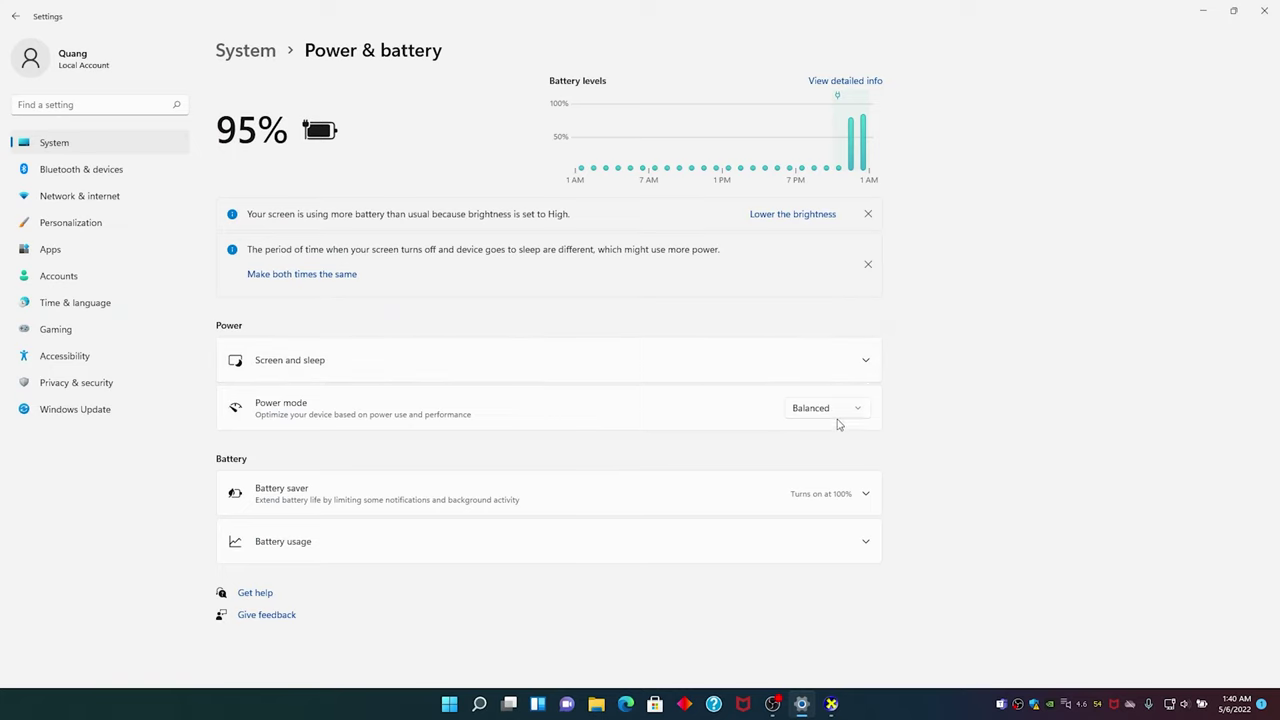
- Expand the battery saver options and set battery saver to turn on automatically at 20%
left_click(727, 487)
scroll(1003, 394, "down", 1)
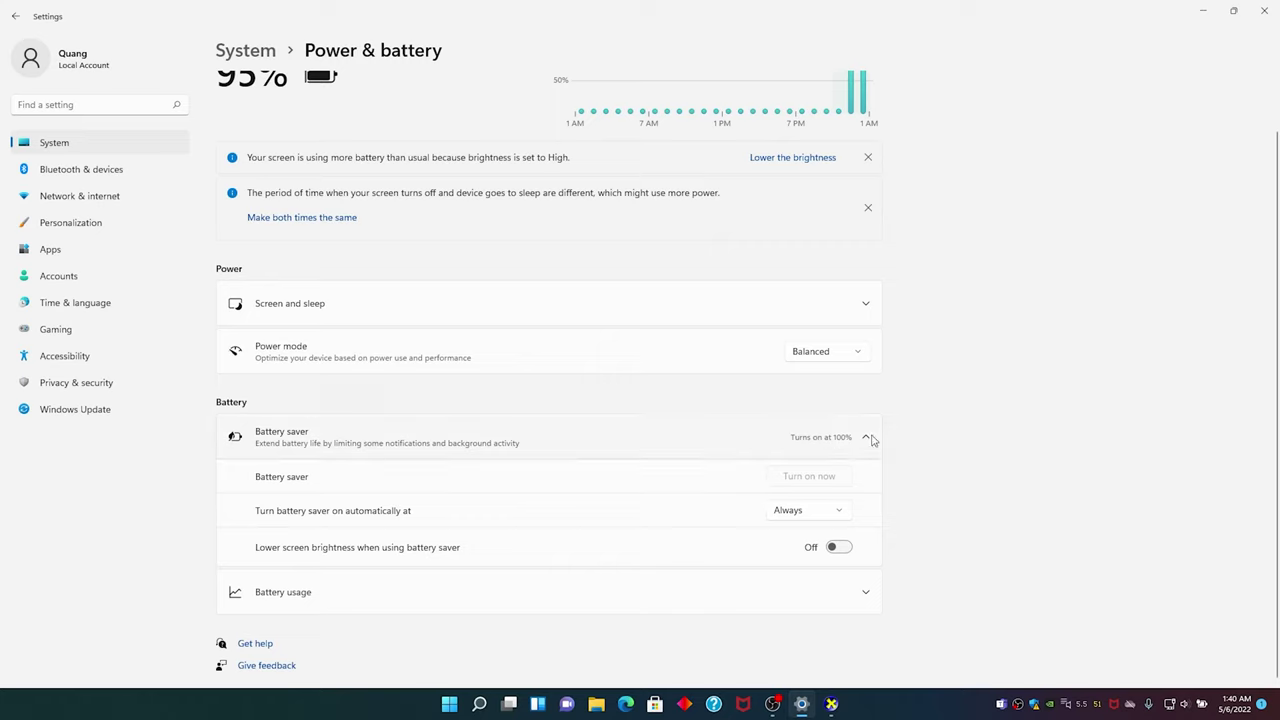
left_click(797, 510)
left_click(788, 412)
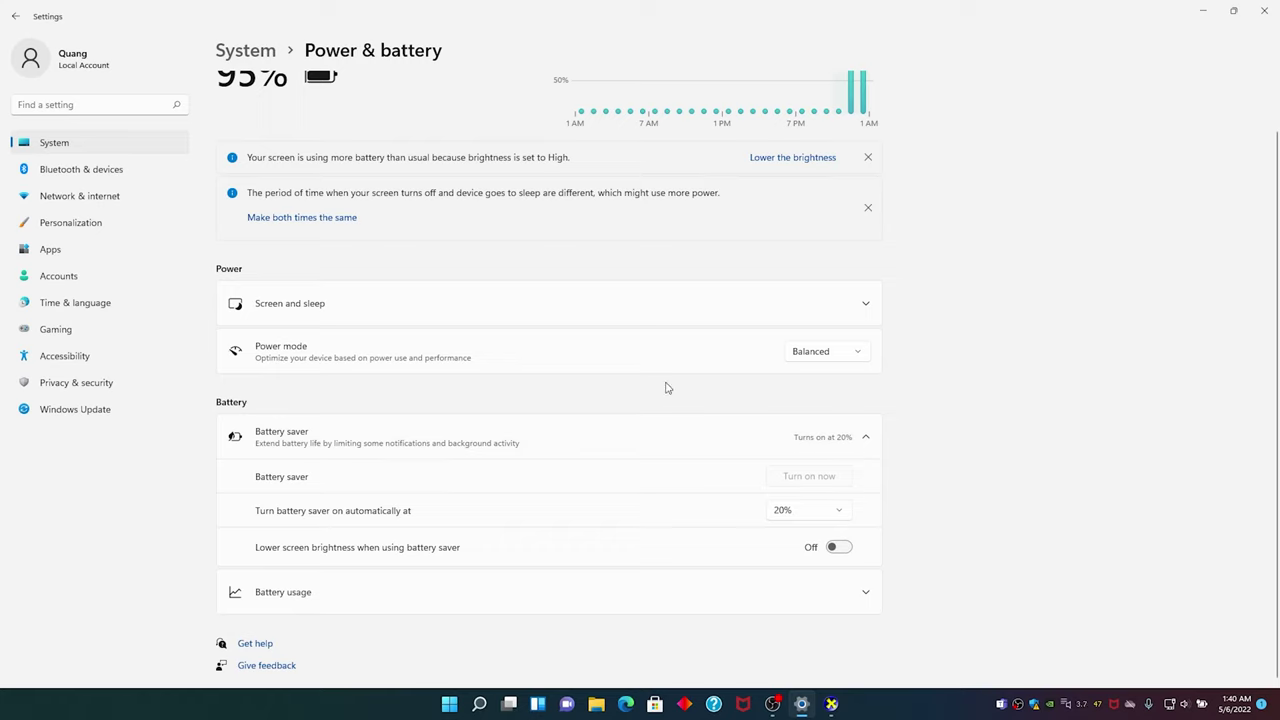
- Set "Turn battery saver on automatically at" to Always
left_click(826, 512)
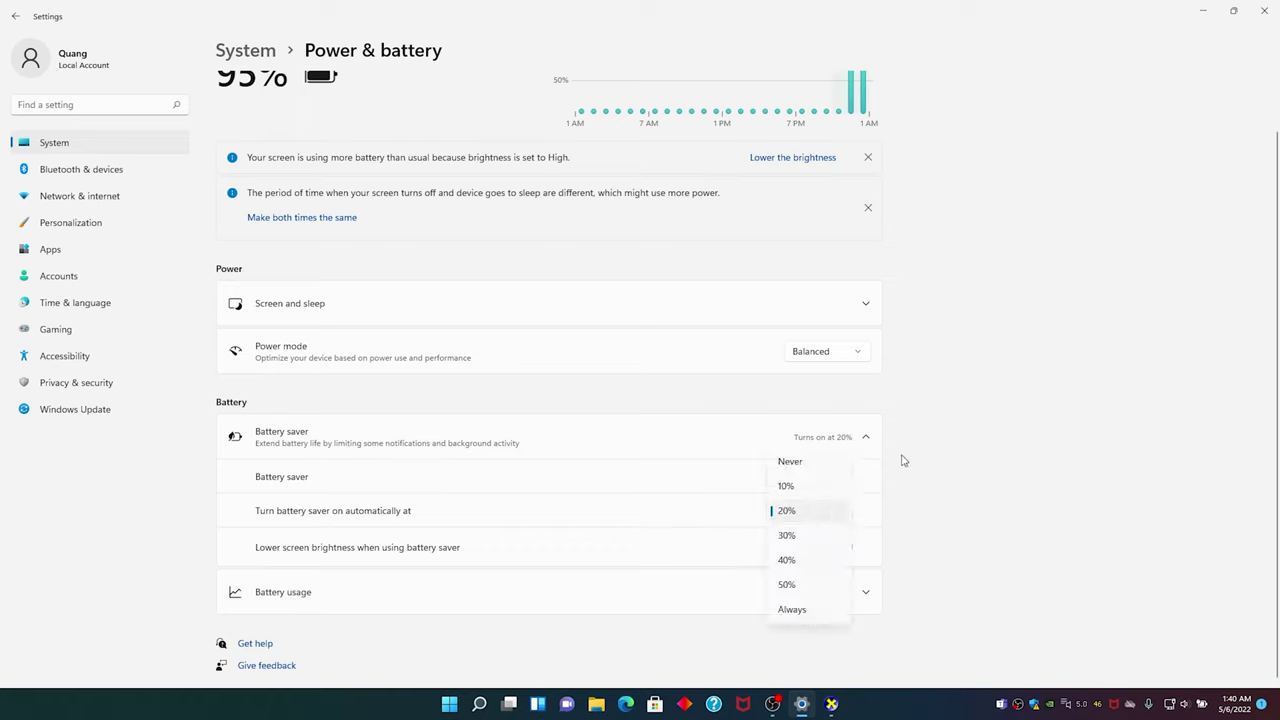
left_click(816, 614)
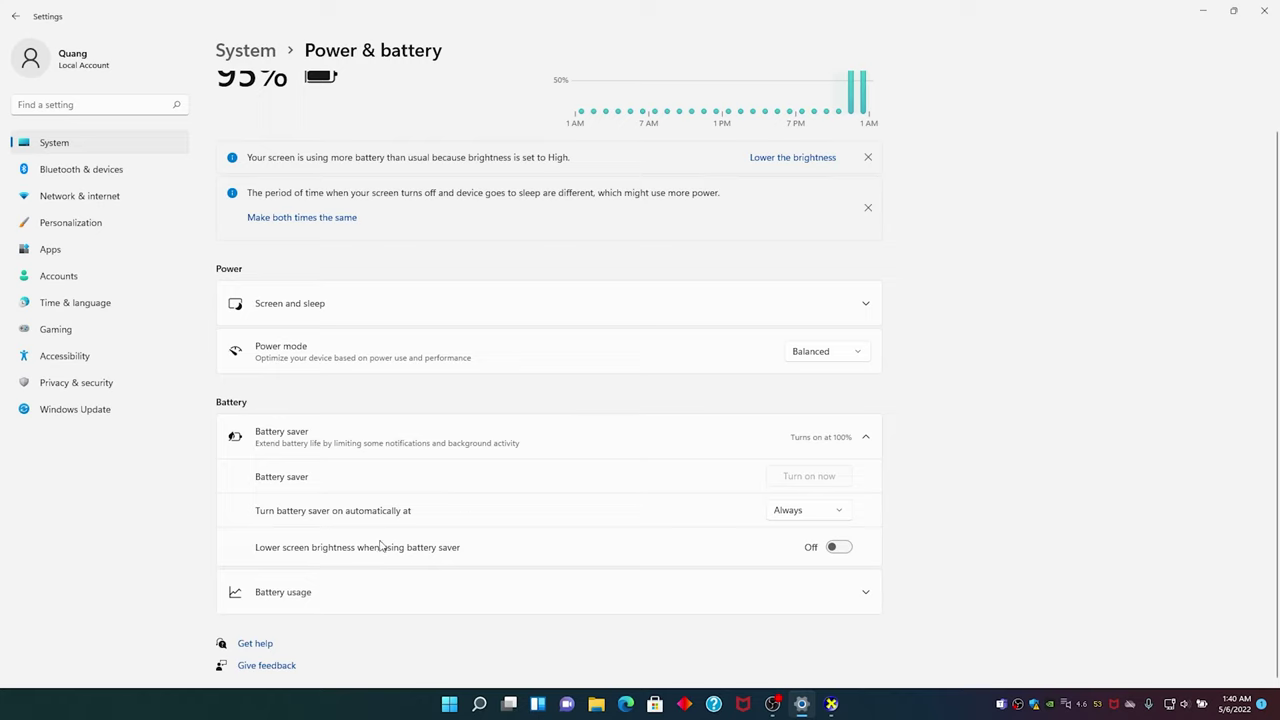
- Toggle lowering the screen brightness under battery saver on and back off, and close the Settings window
left_click(838, 547)
left_click(850, 548)
scroll(967, 432, "up", 1)
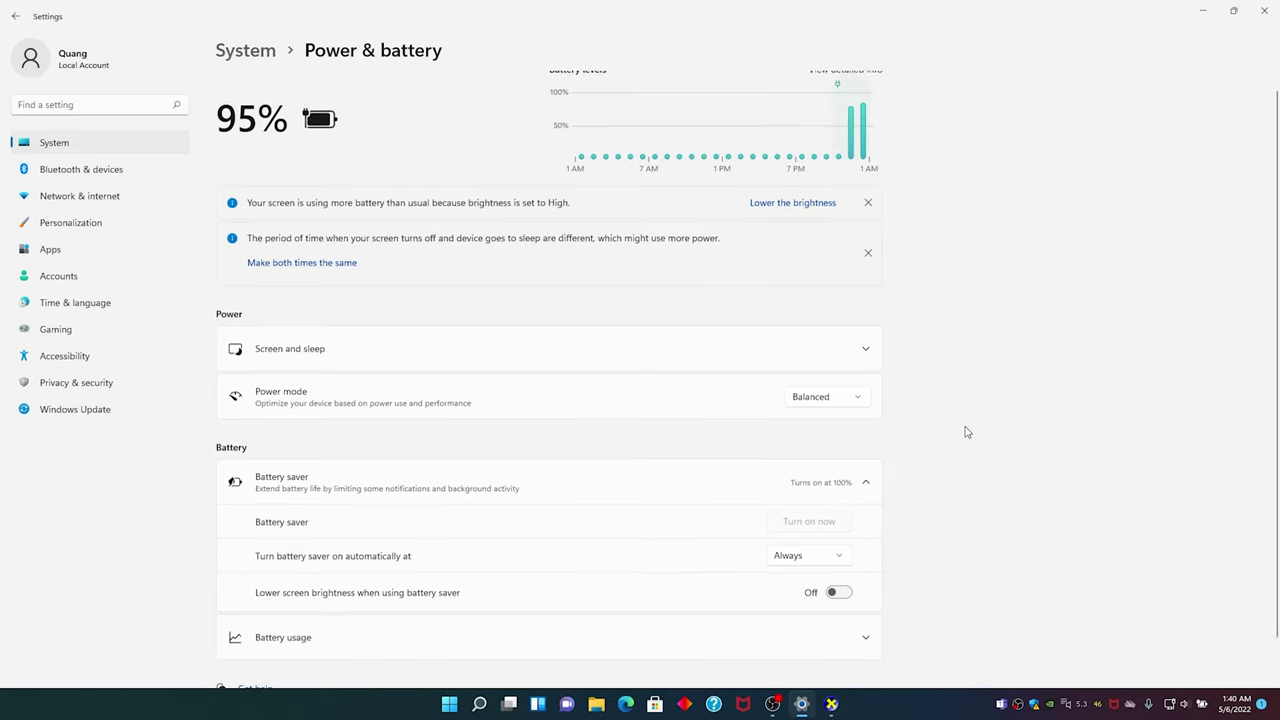
scroll(966, 437, "down", 1)
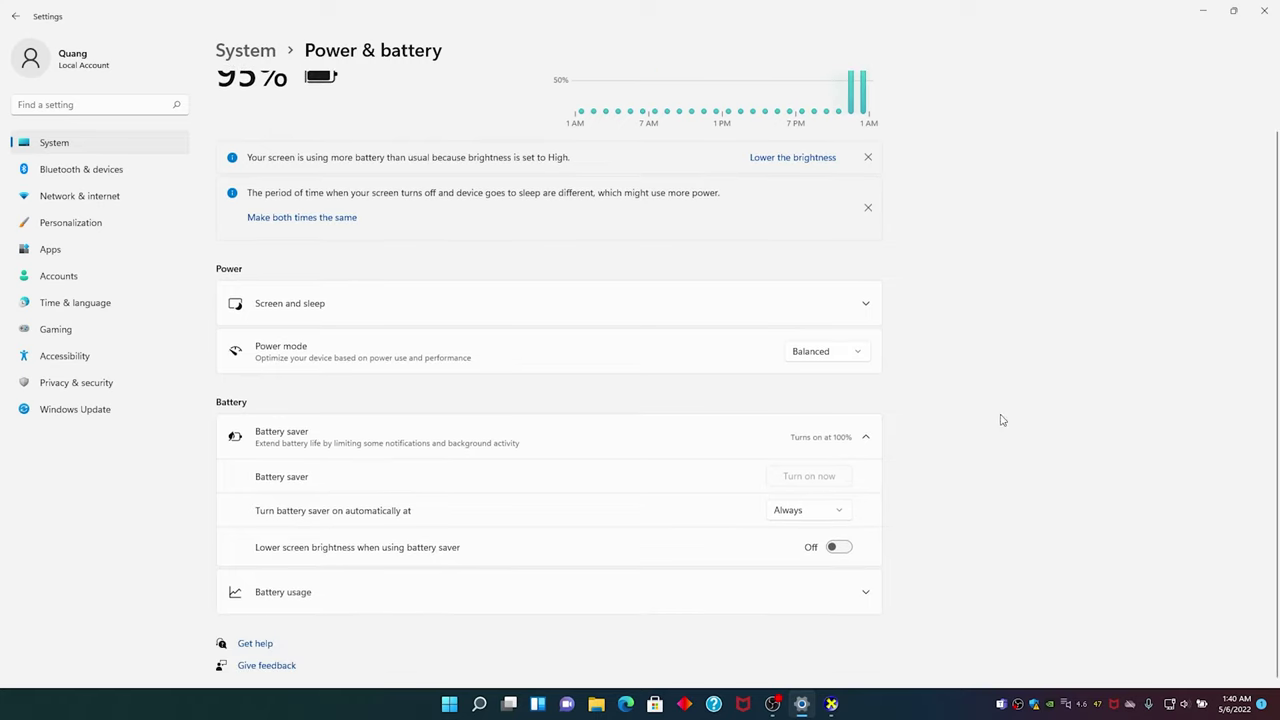
scroll(991, 405, "up", 2)
scroll(980, 300, "down", 2)
left_click(1264, 10)
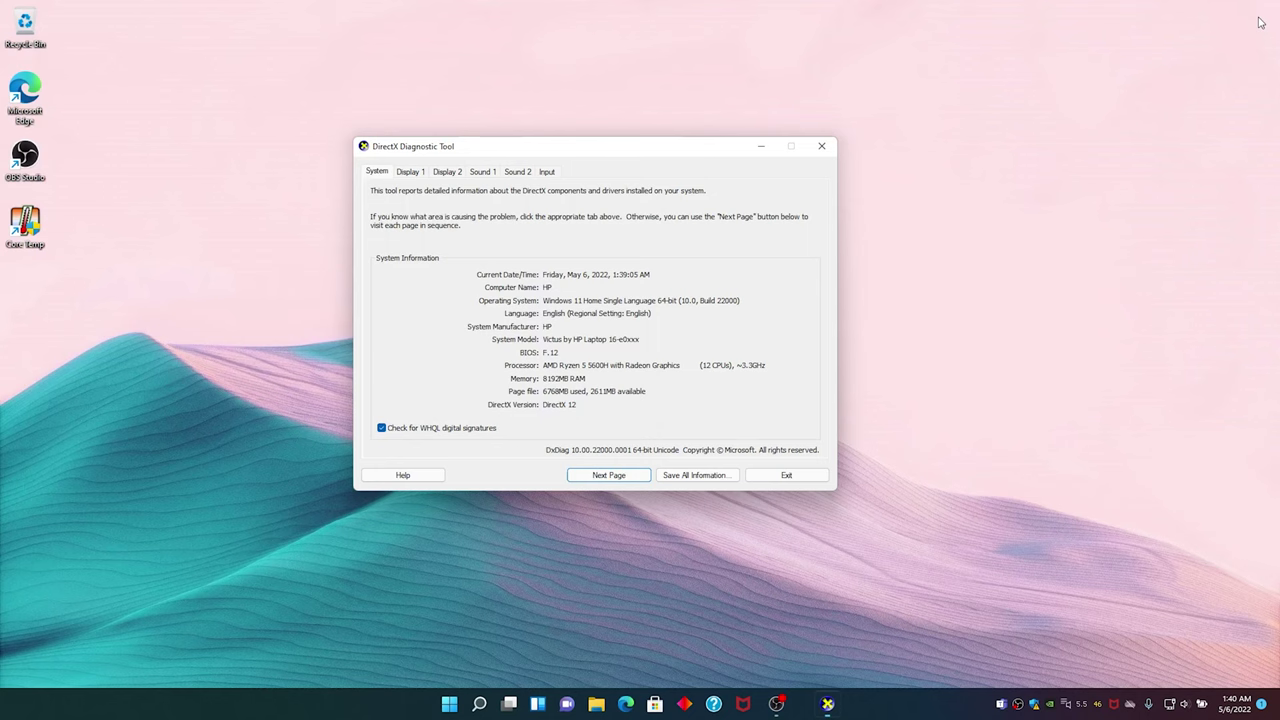
- Search for "power" again, open the HP Recommended power plan for editing and bring up its advanced power settings
key("super")
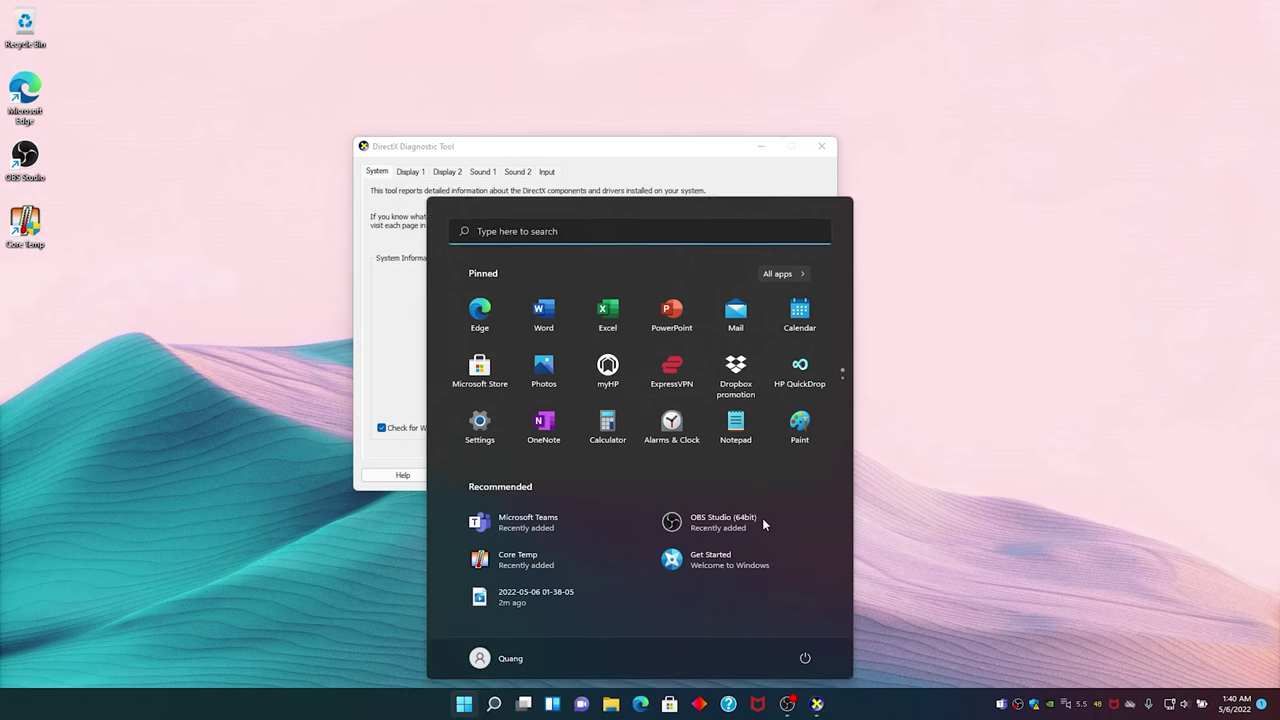
type("powe")
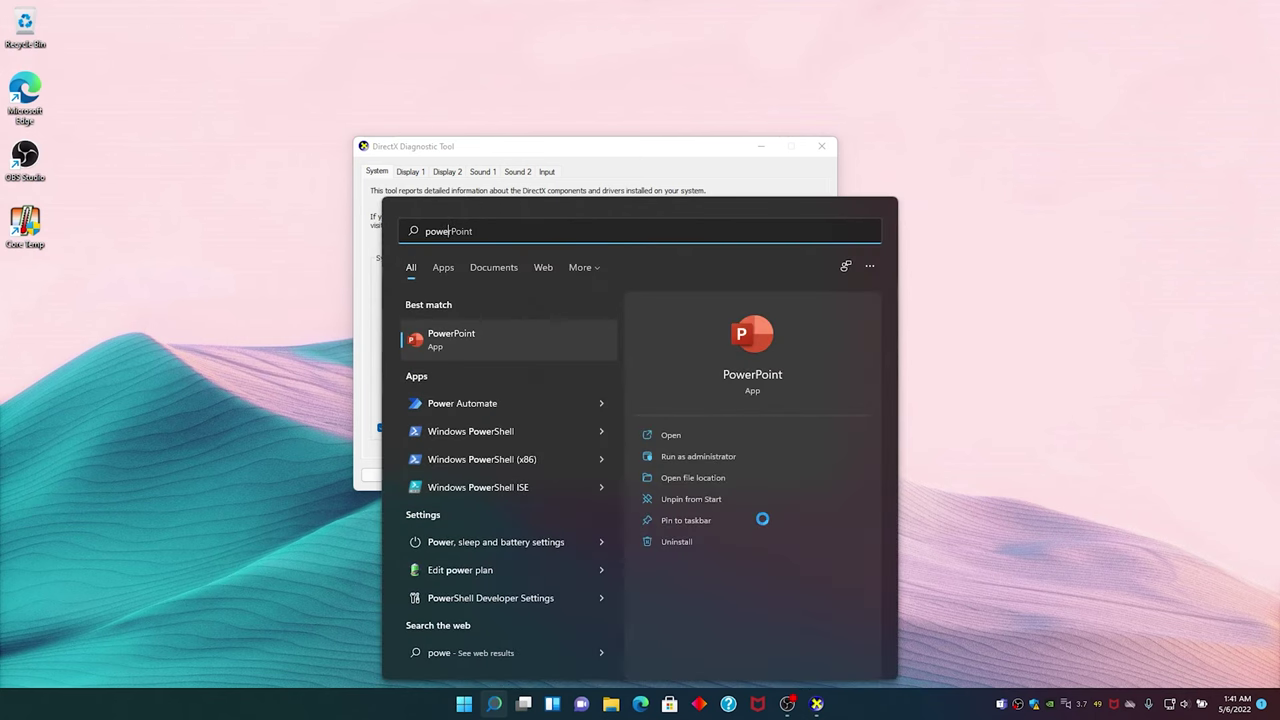
left_click(548, 573)
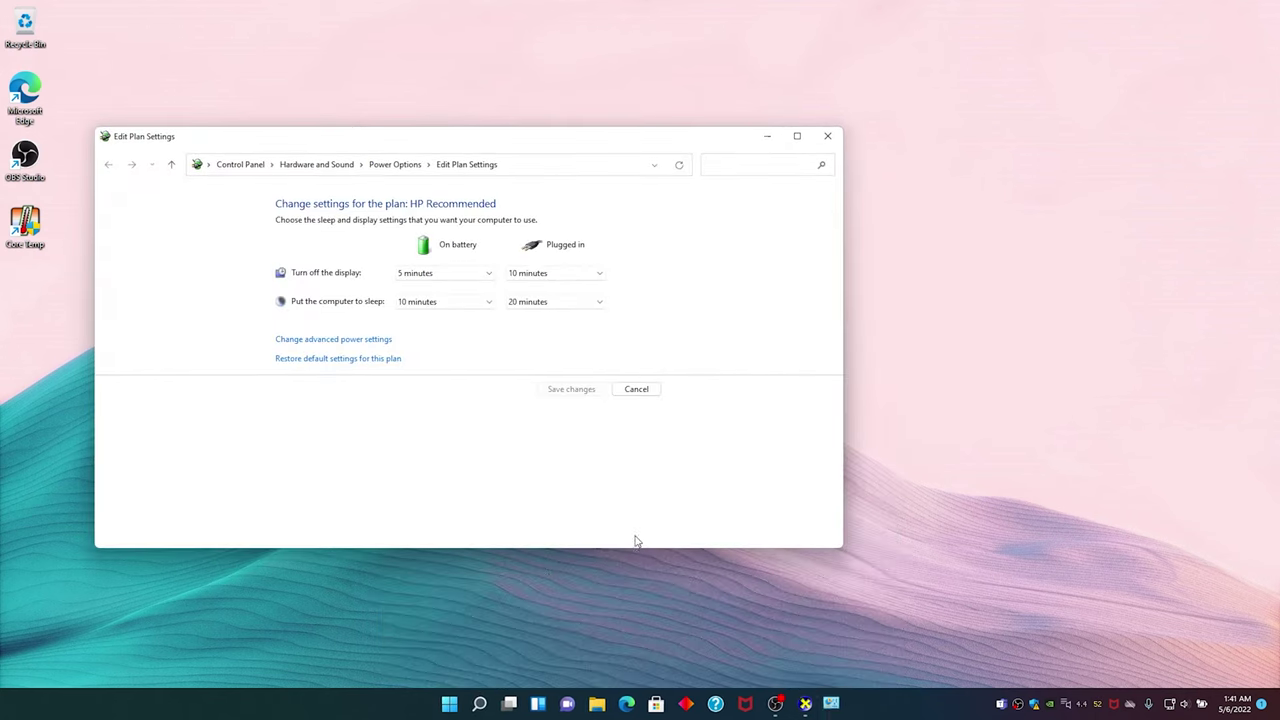
left_click_drag(684, 150, 807, 138)
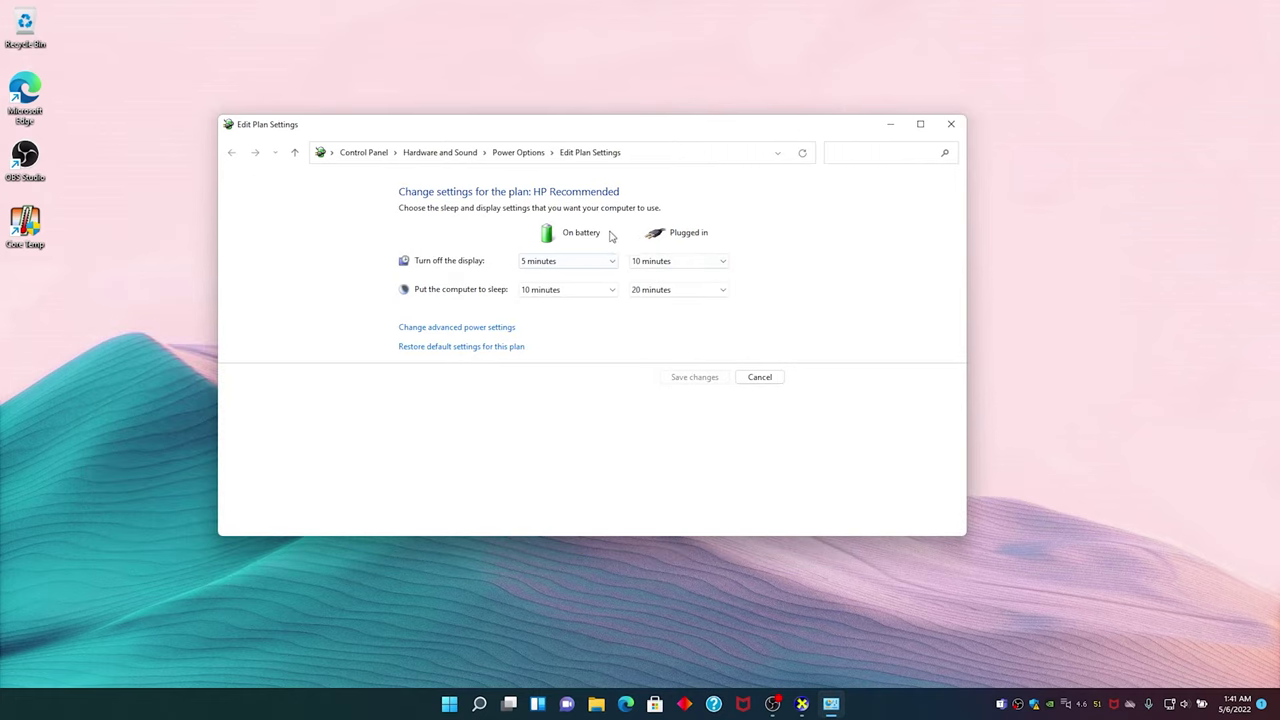
left_click(425, 333)
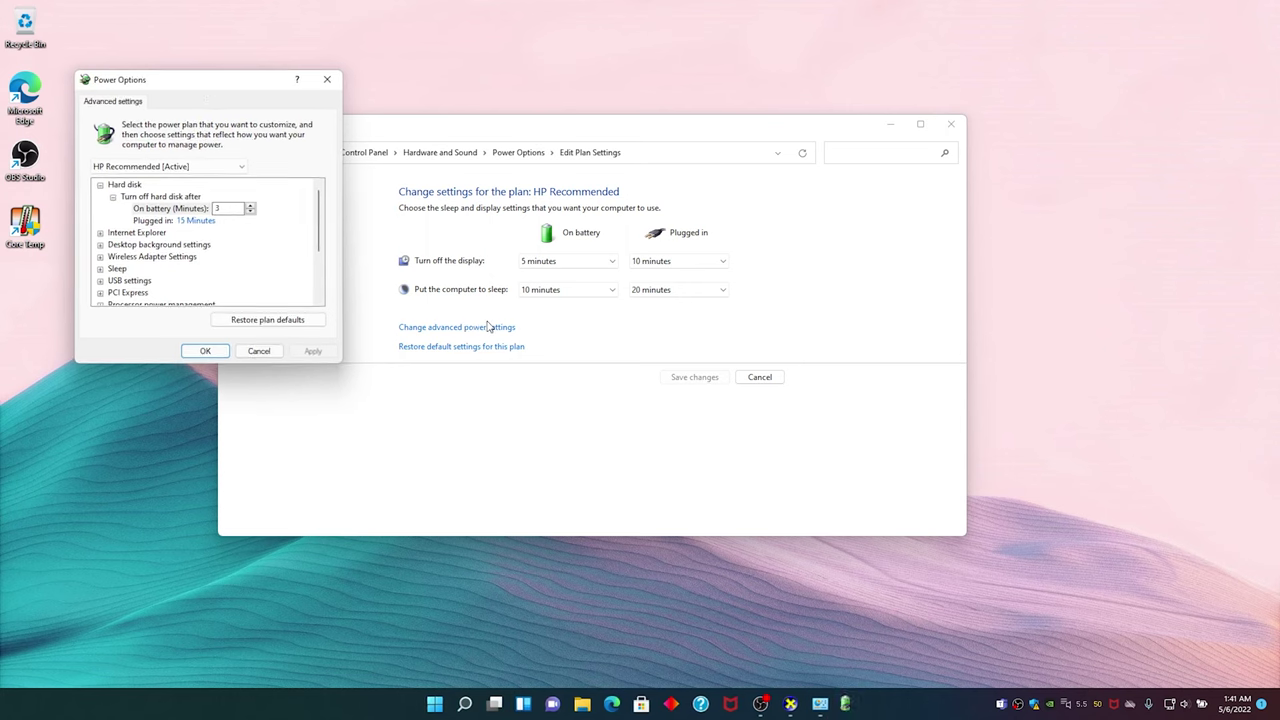
left_click_drag(215, 88, 362, 101)
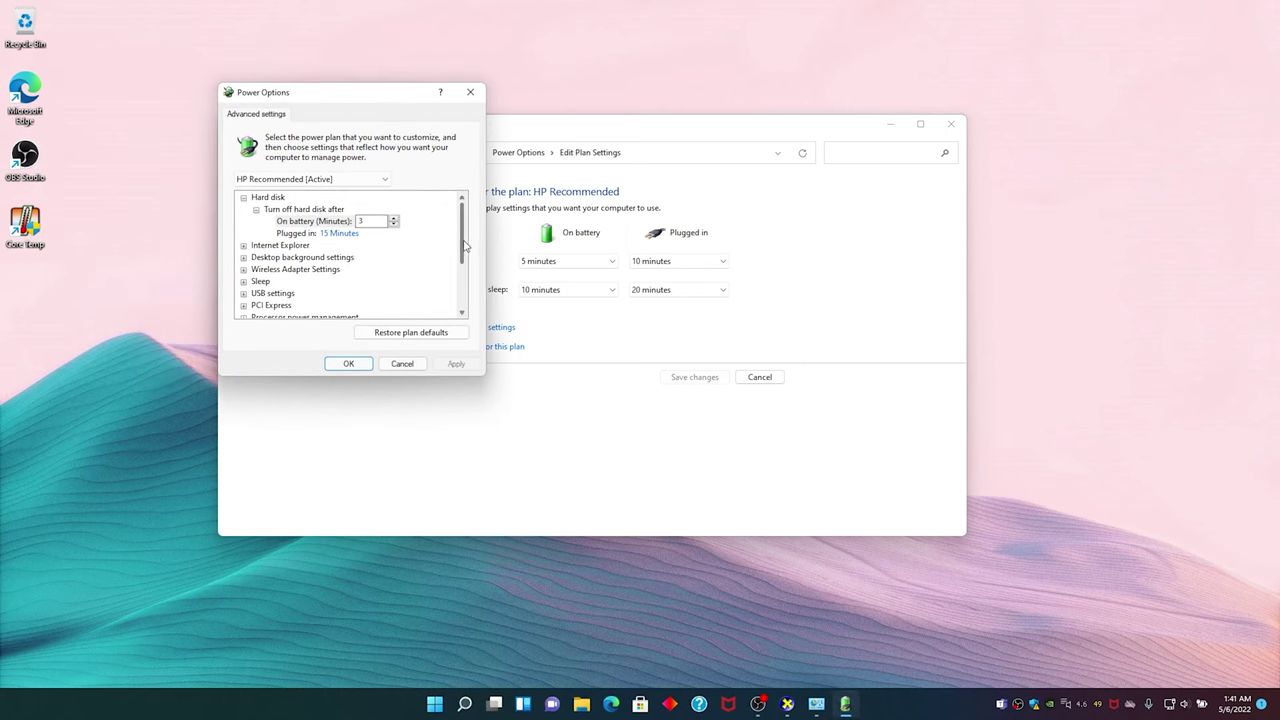
- Examine the minimum and maximum processor state values under Processor power management
scroll(457, 256, "down", 3)
scroll(457, 256, "up", 2)
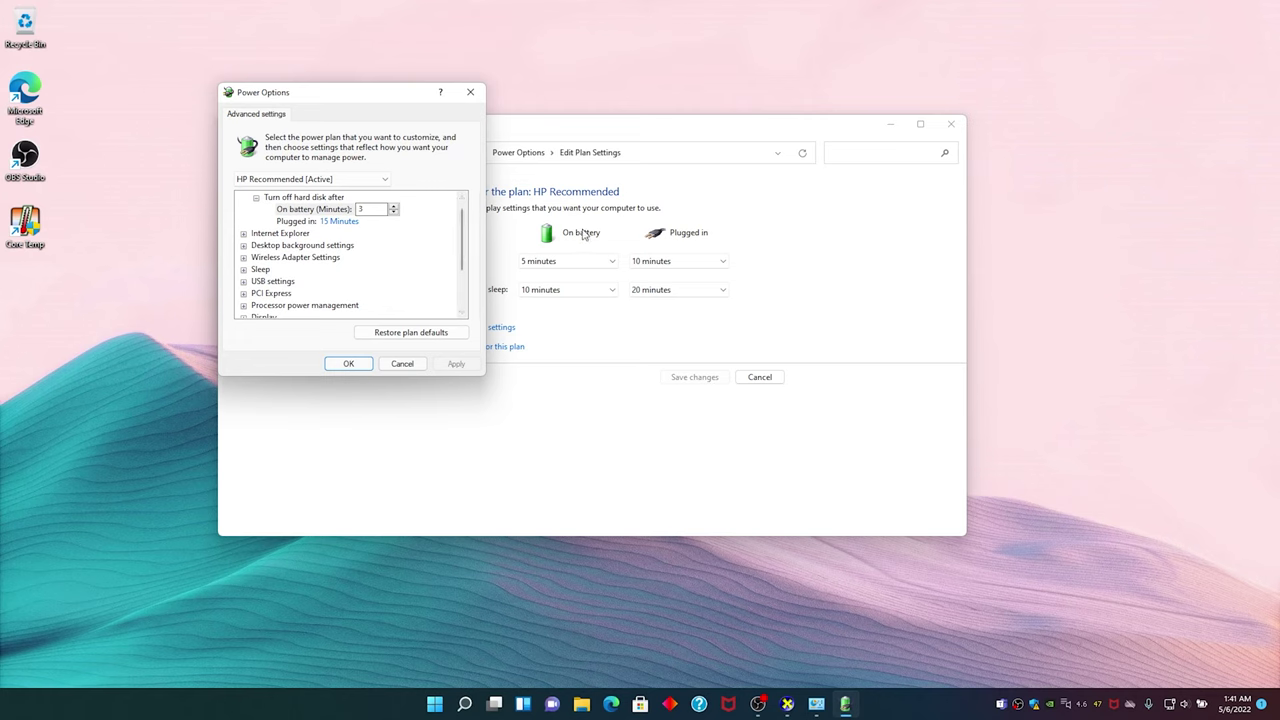
scroll(458, 250, "down", 2)
double_click(433, 236)
left_click(256, 246)
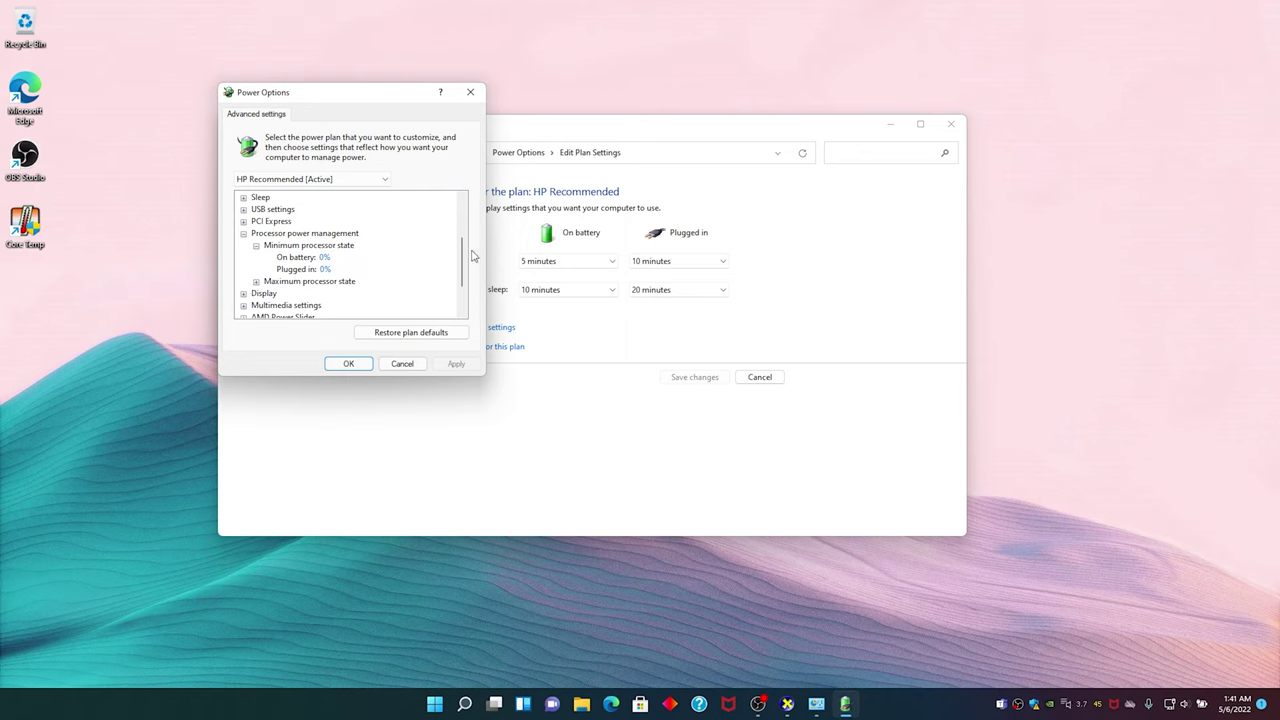
scroll(463, 262, "down", 1)
scroll(463, 262, "up", 1)
scroll(462, 265, "down", 1)
left_click(256, 270)
scroll(462, 262, "down", 2)
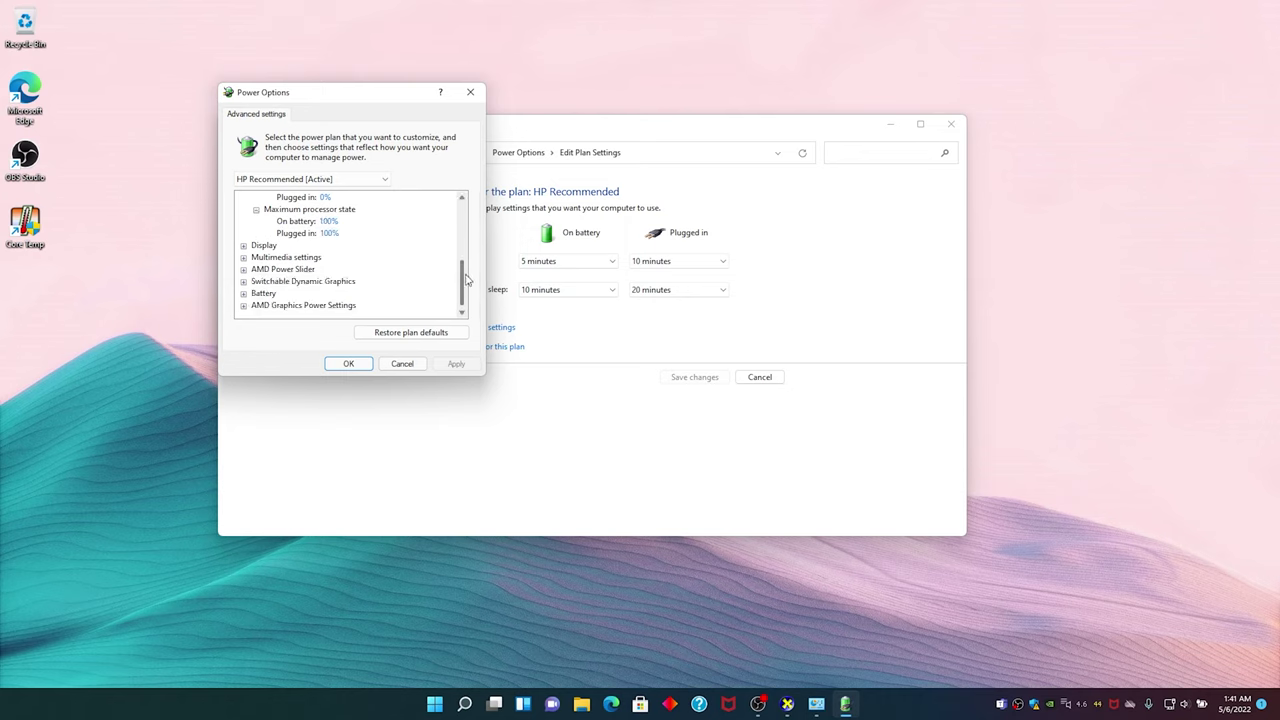
- Under Multimedia settings, set "When playing video" on battery to "Optimize power savings" and apply it
left_click(243, 258)
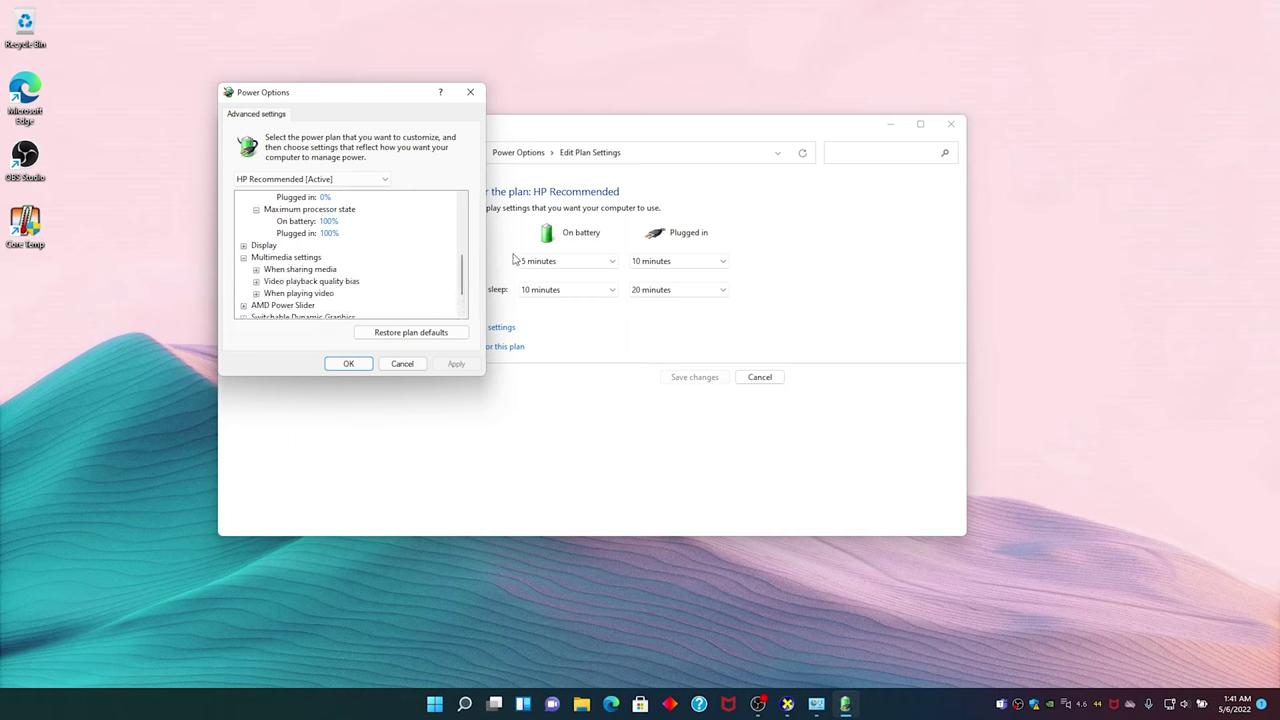
scroll(462, 272, "down", 1)
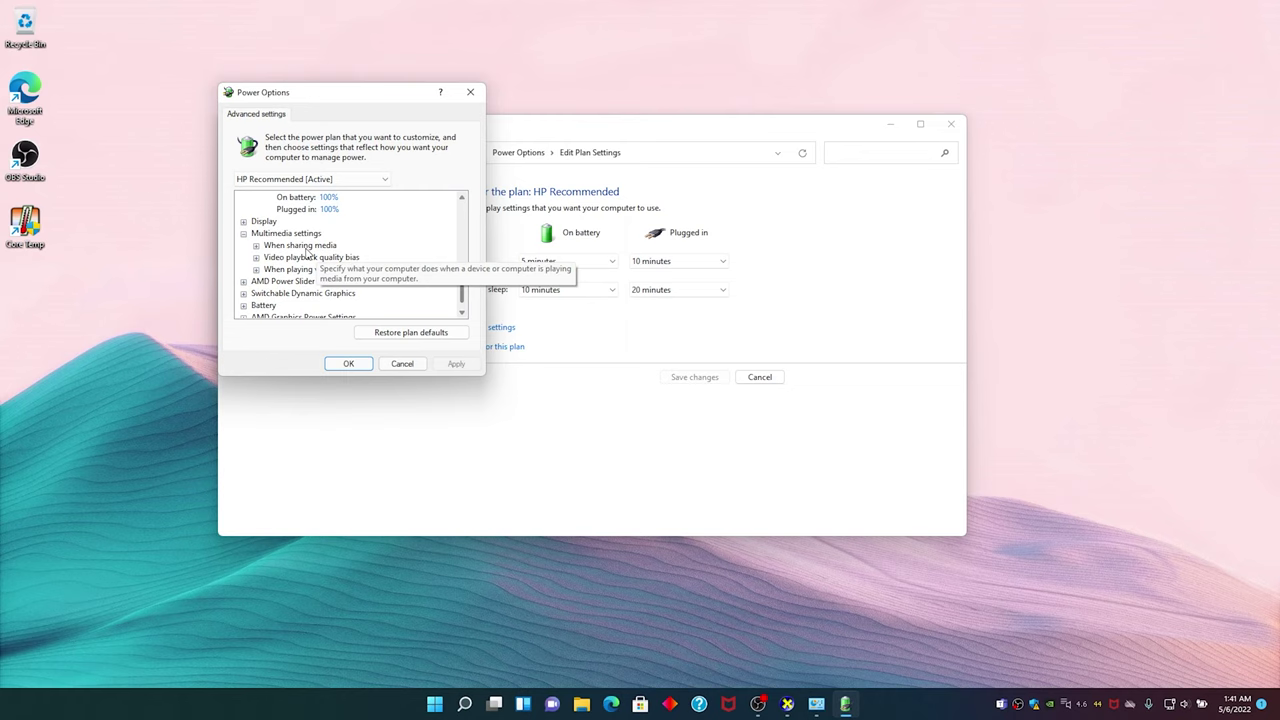
left_click(256, 269)
scroll(463, 275, "down", 1)
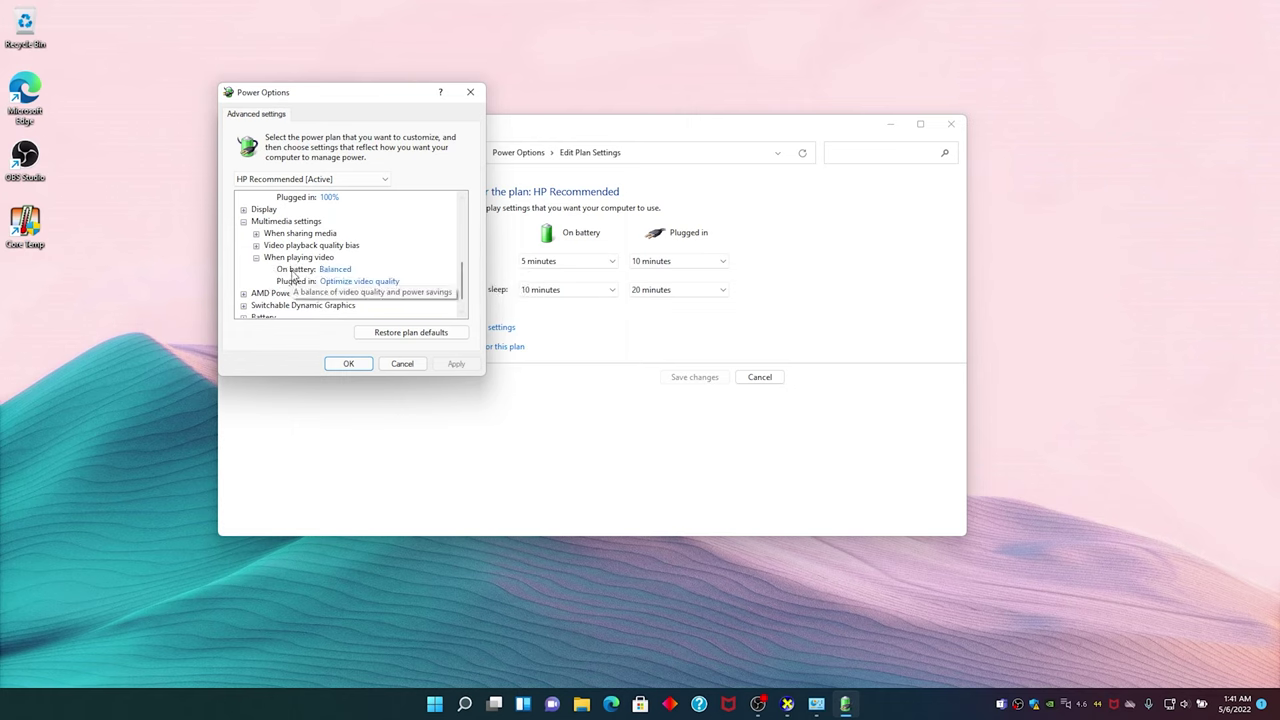
left_click(333, 270)
left_click(345, 270)
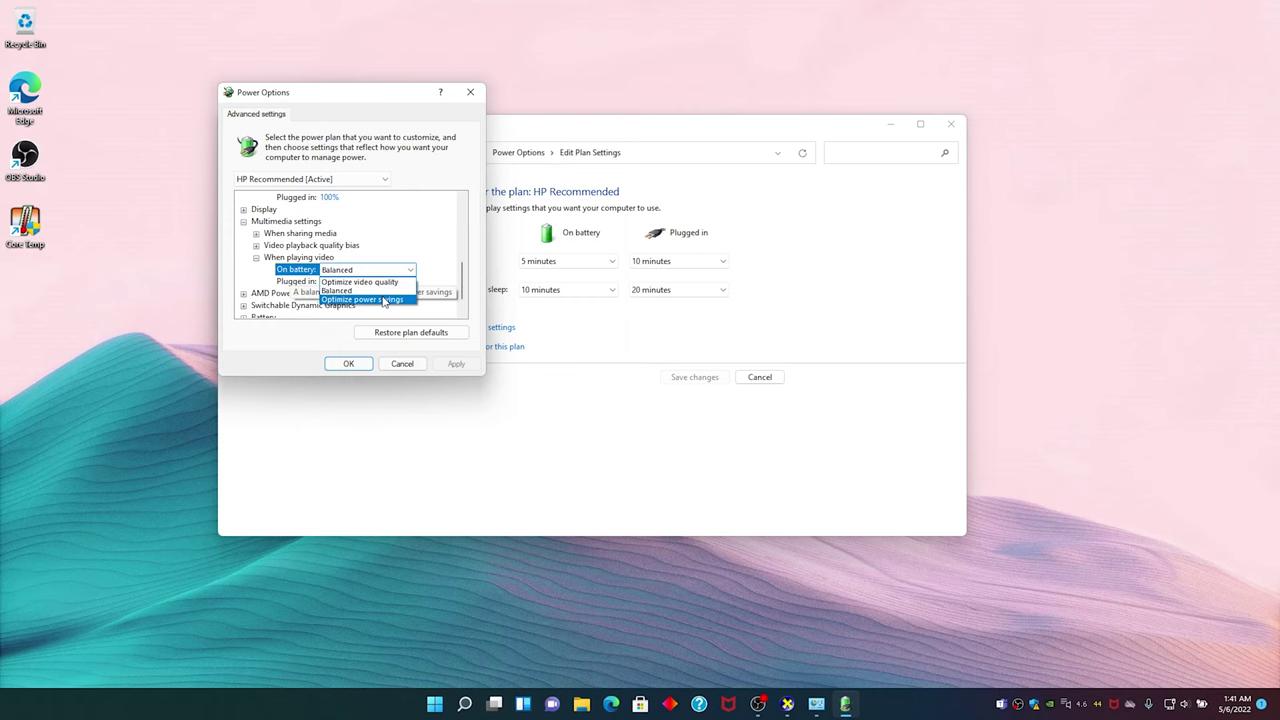
left_click(383, 301)
left_click(455, 364)
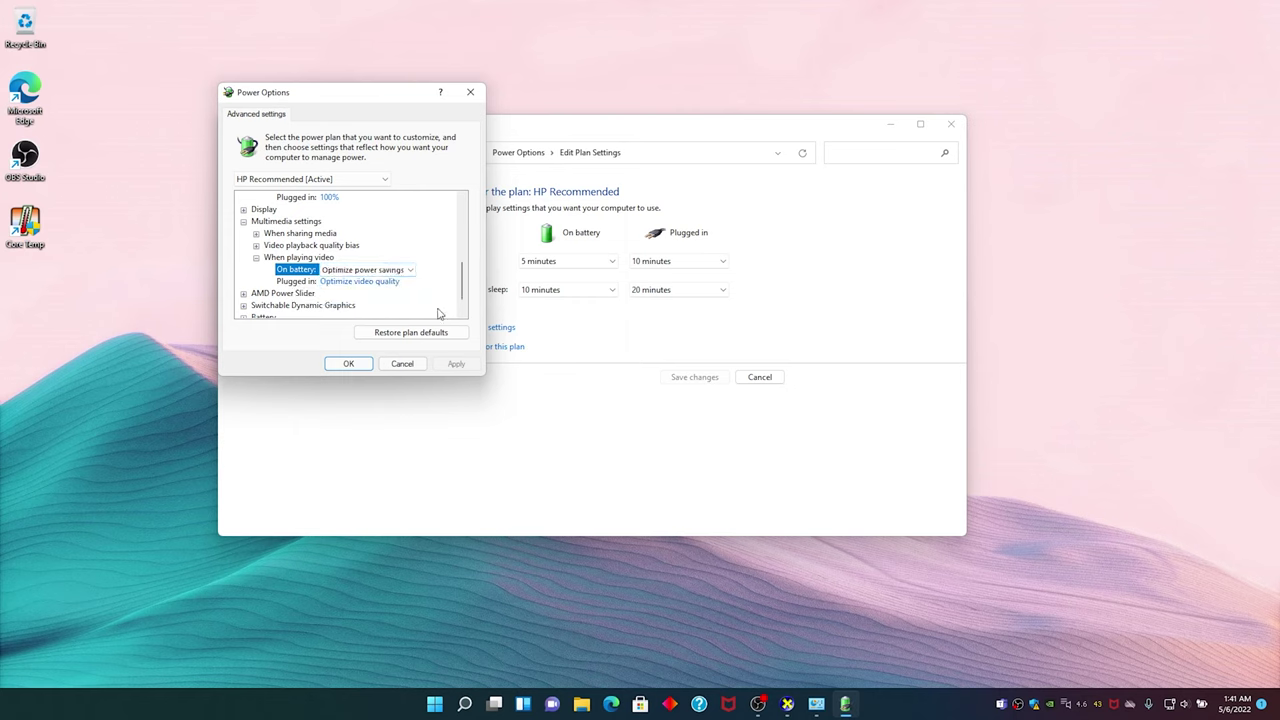
- Under AMD Graphics Power Settings, set AMD Powerplay Settings on battery to "Optimize Battery"
scroll(427, 258, "down", 1)
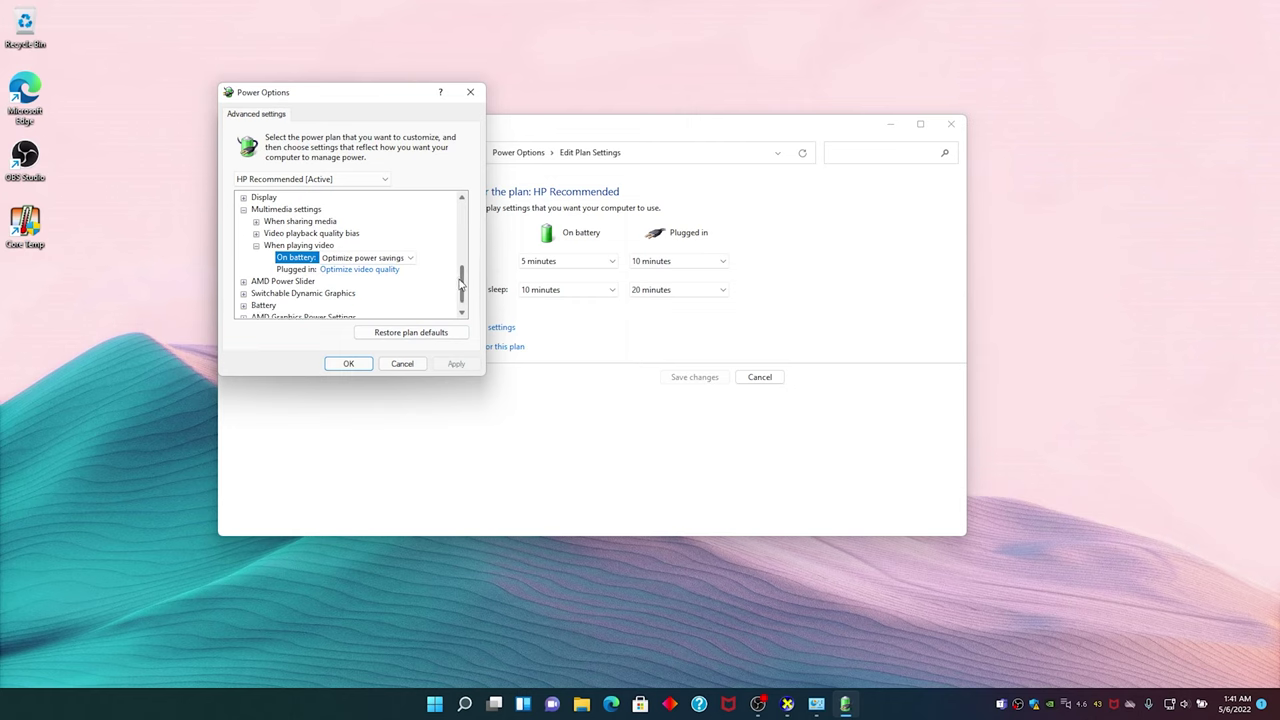
scroll(458, 285, "down", 1)
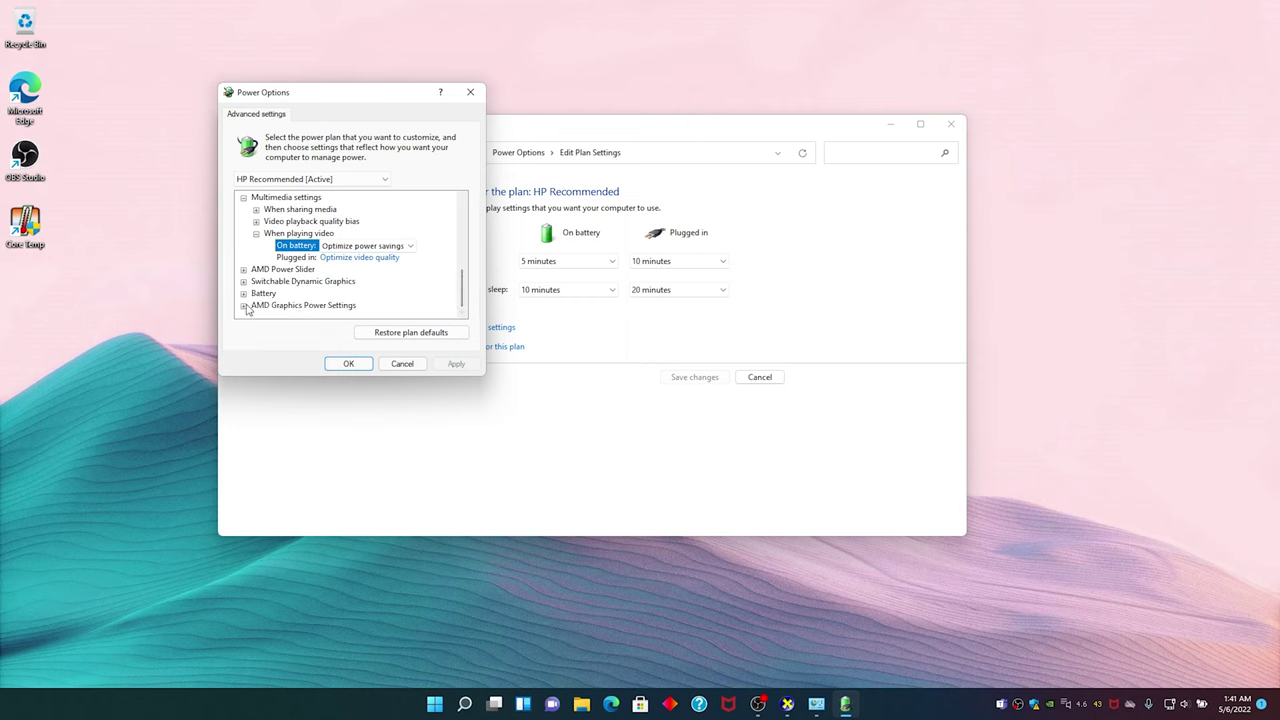
left_click(244, 306)
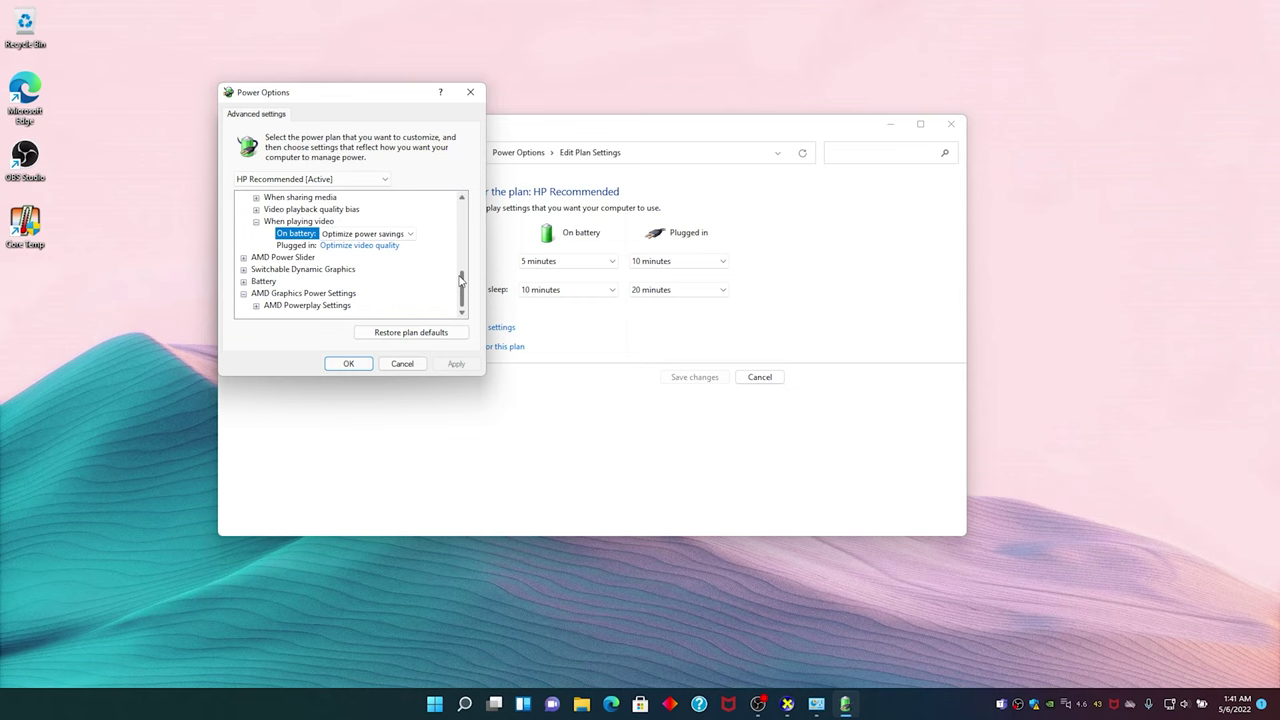
left_click(256, 306)
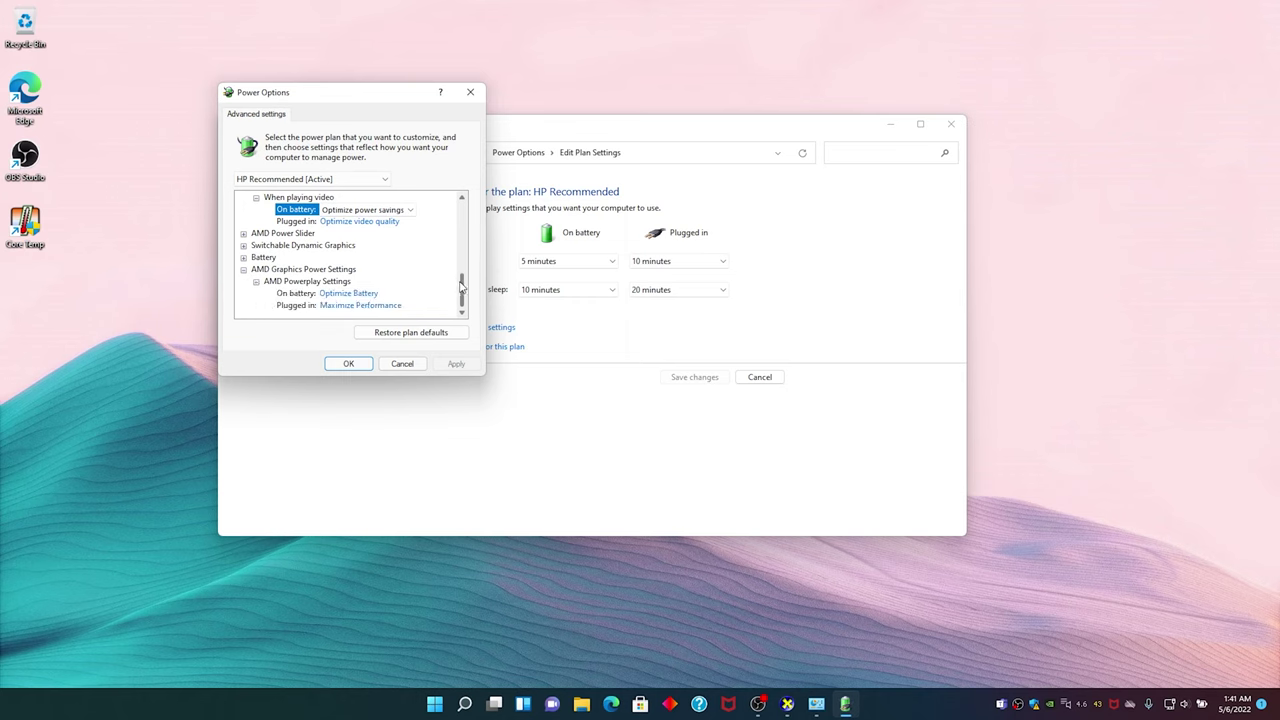
left_click(362, 292)
left_click(372, 294)
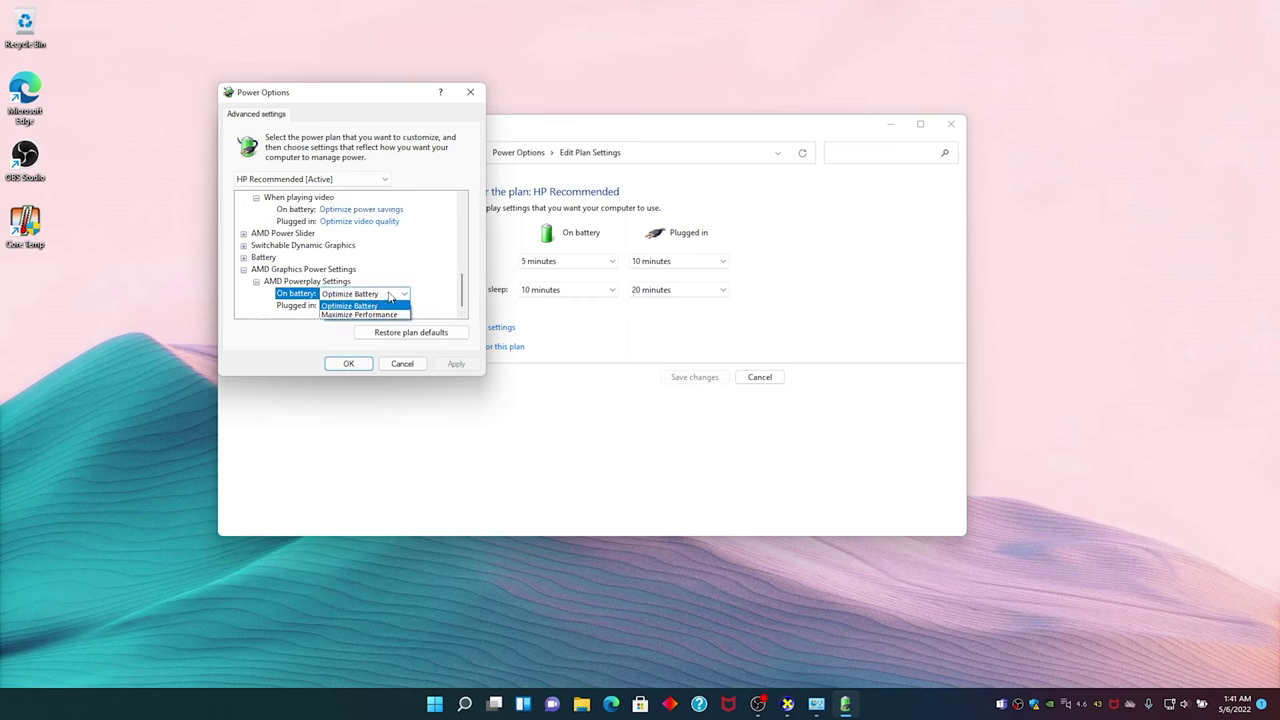
left_click(385, 305)
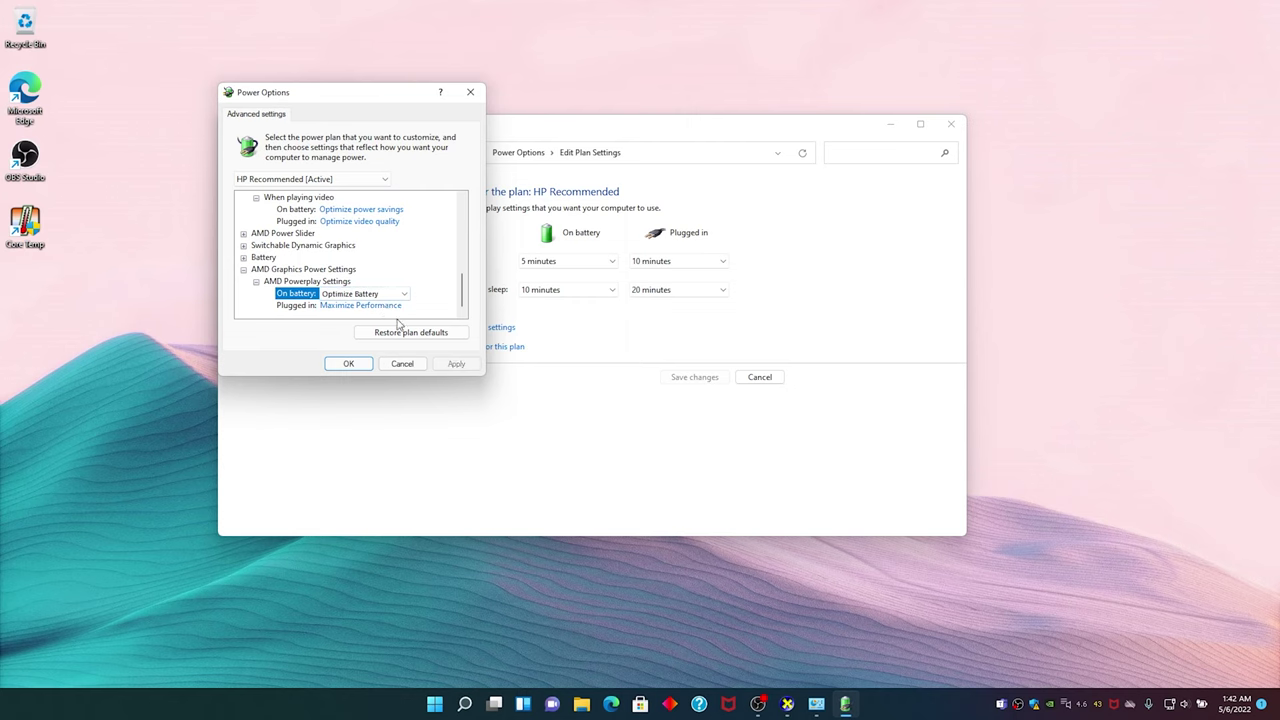
- Examine the Battery, Switchable Dynamic Graphics and AMD Power Slider groups, plus the media sharing and video playback quality bias settings
left_click(243, 257)
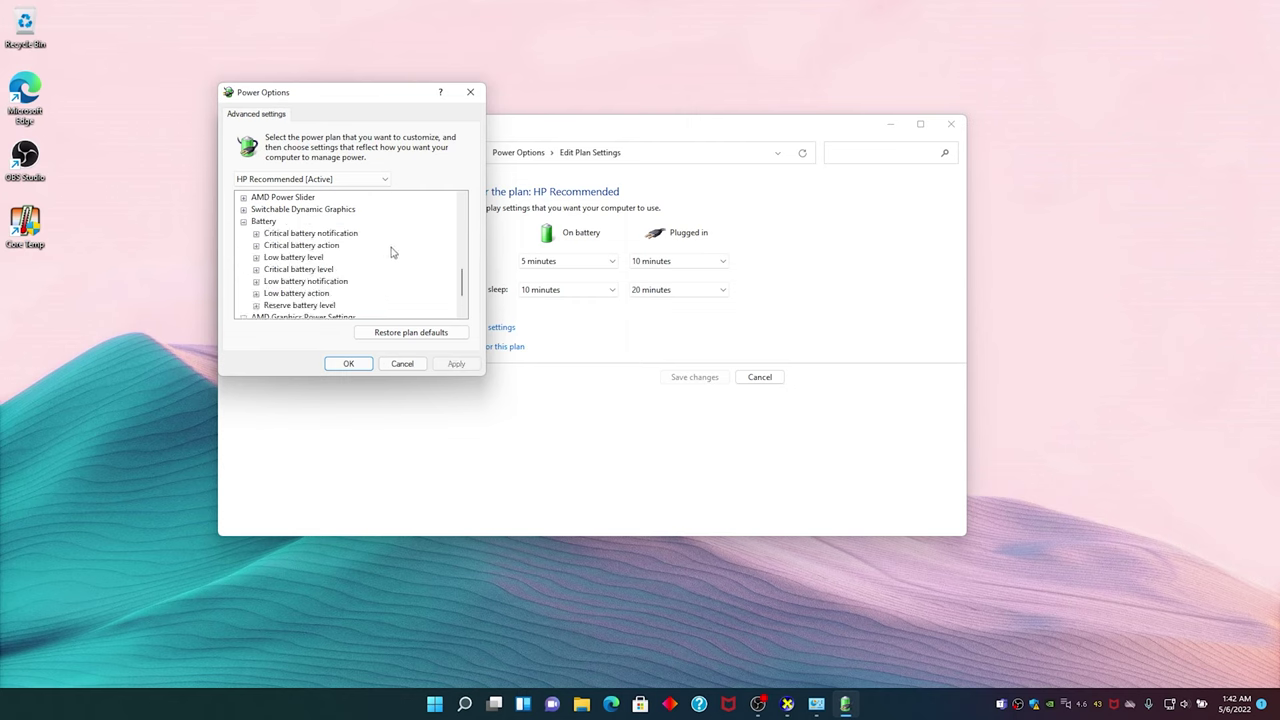
left_click_drag(460, 283, 461, 265)
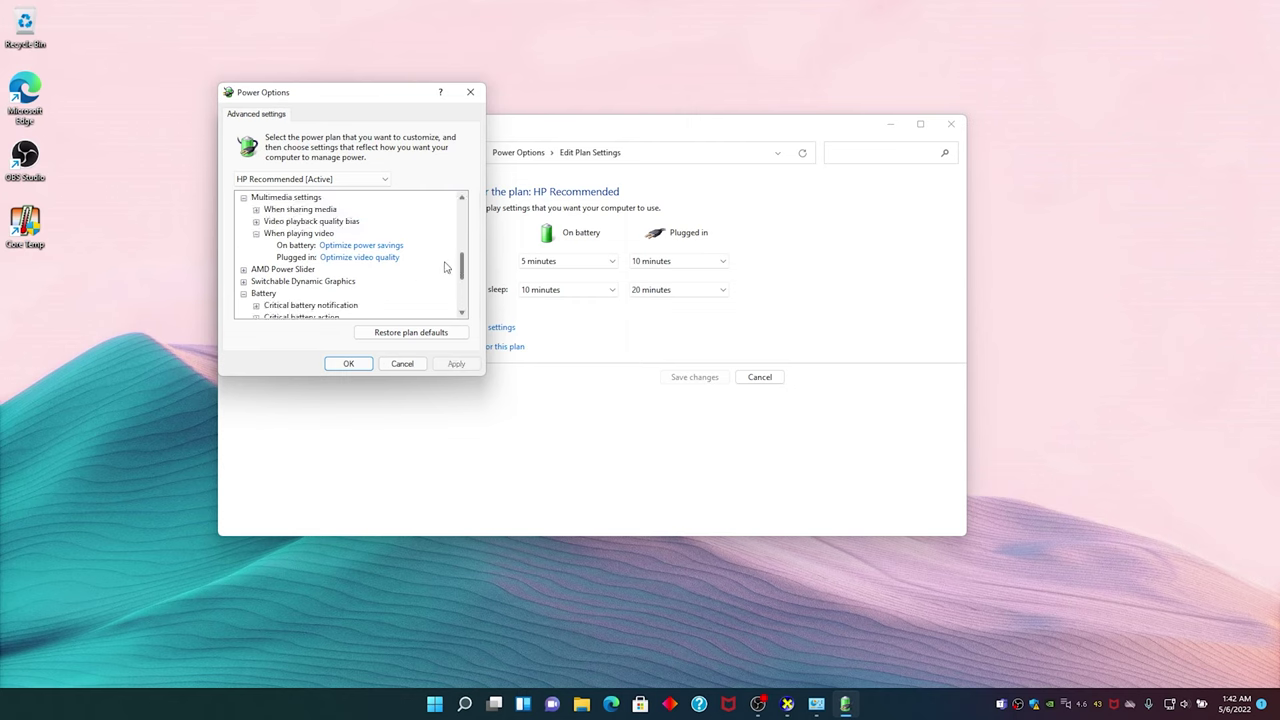
left_click(244, 281)
left_click(243, 269)
left_click(256, 210)
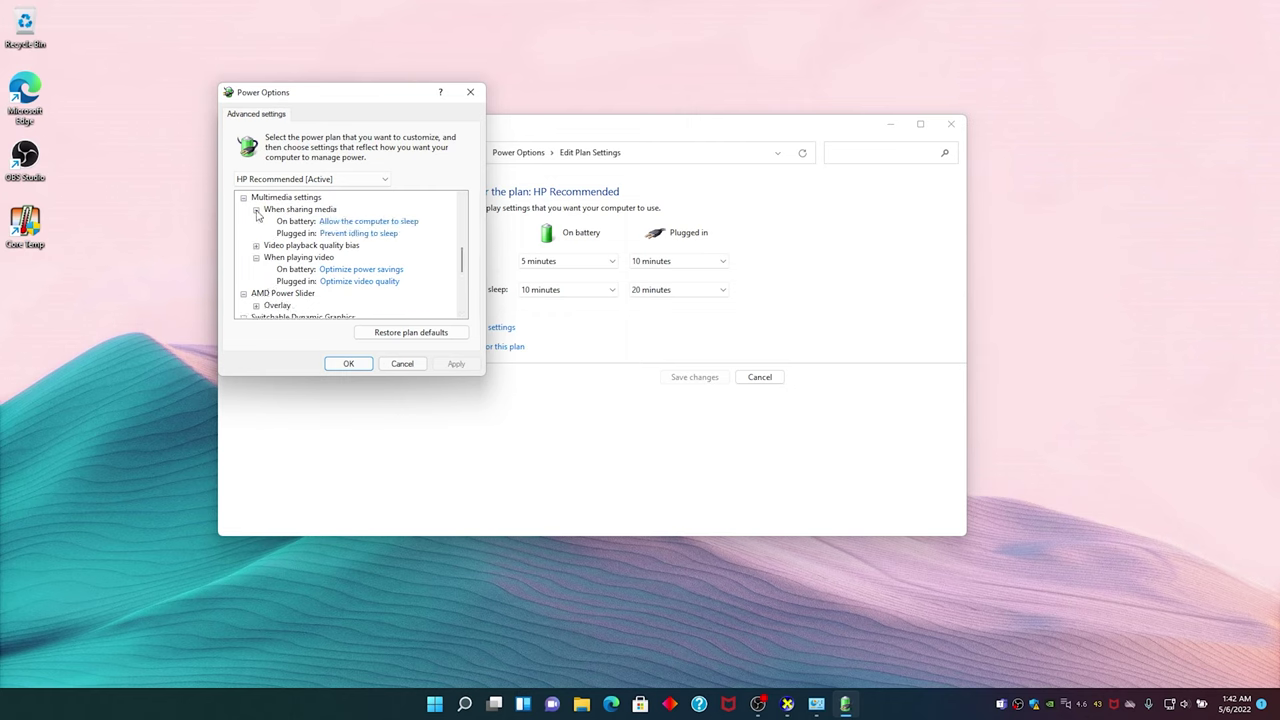
left_click(256, 246)
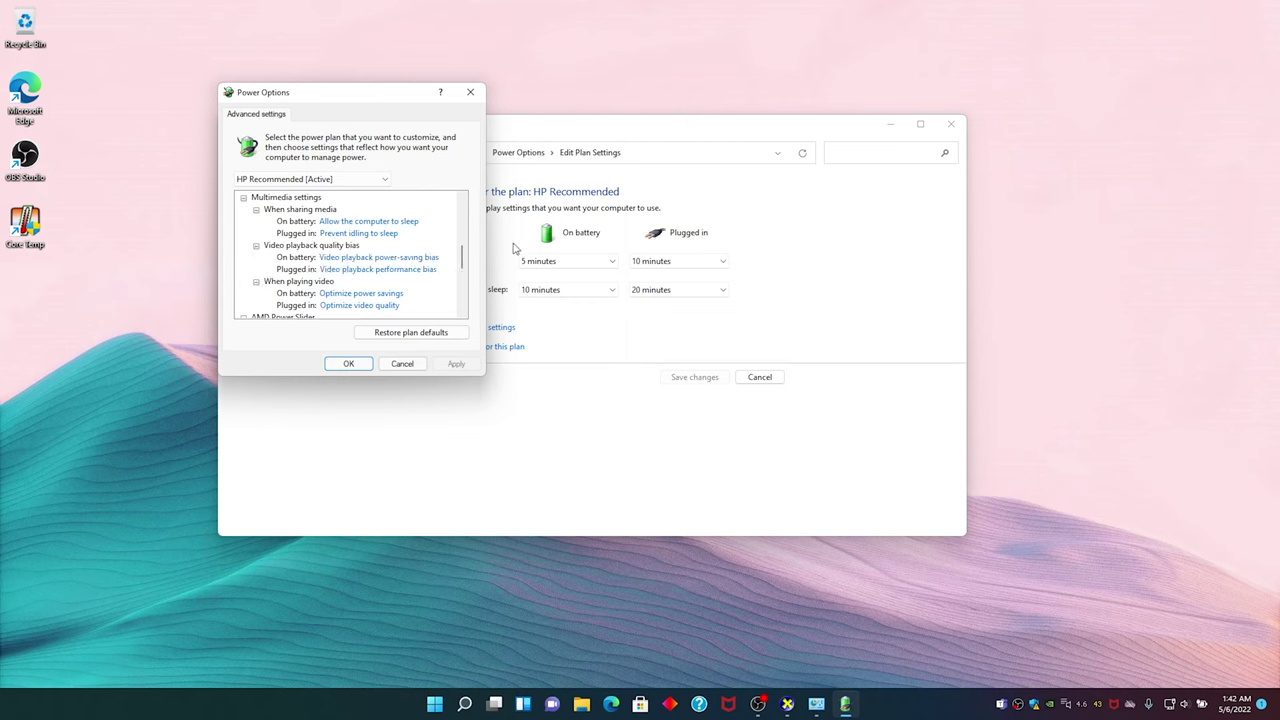
- Expand the PCI Express, USB, Sleep and Wireless Adapter groups to view the settings they contain
left_click_drag(464, 258, 466, 230)
left_click(244, 233)
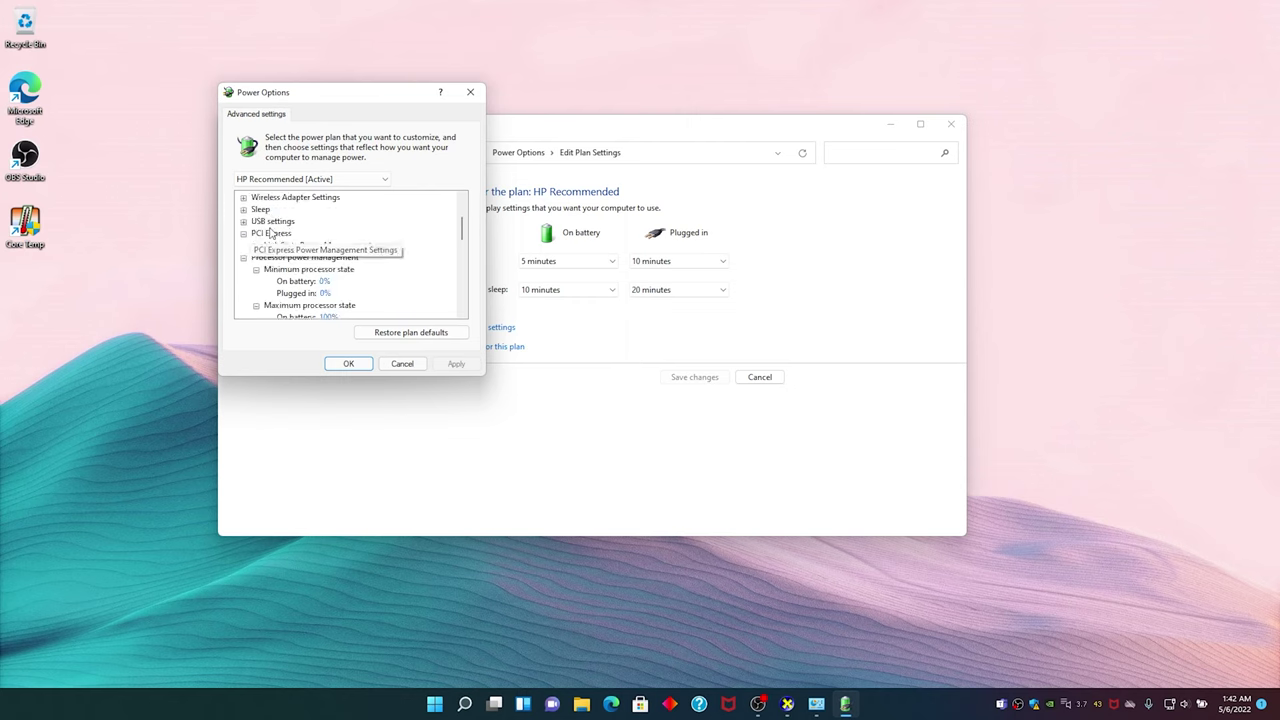
left_click(243, 221)
left_click(243, 209)
left_click(243, 197)
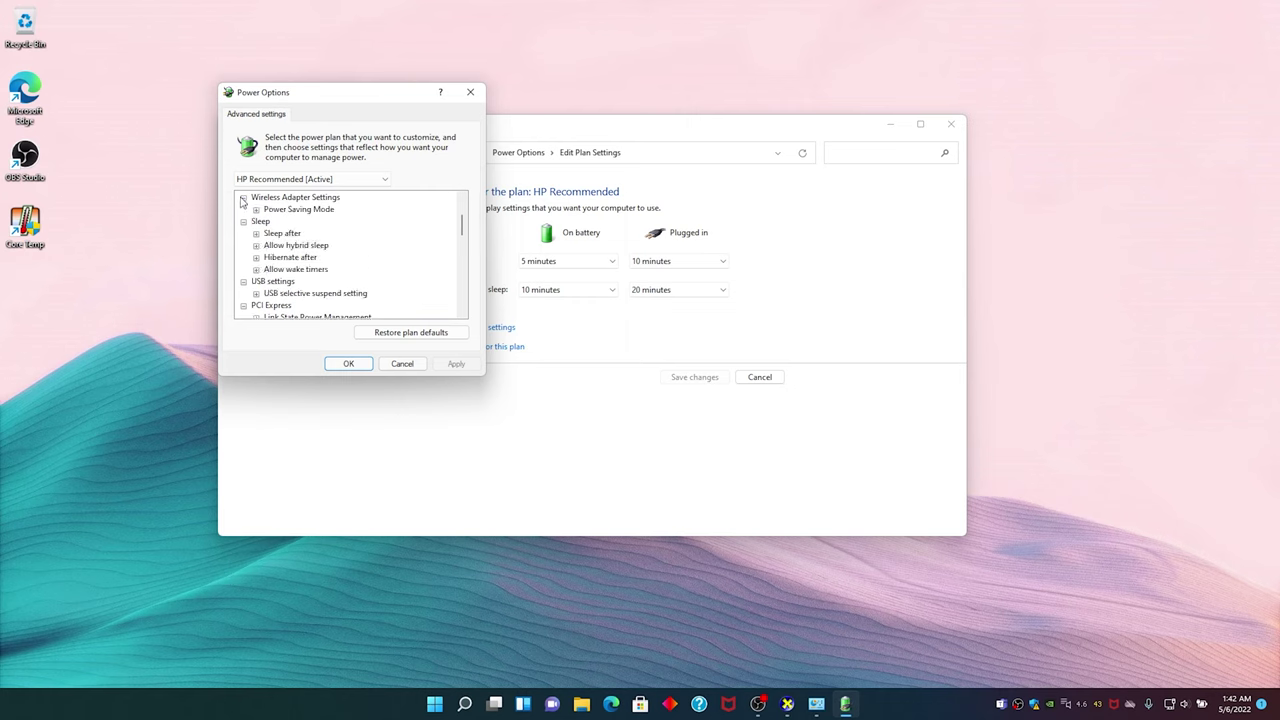
- Examine the on-battery choices for Power Saving Mode under Wireless Adapter Settings without picking a different one
left_click(256, 209)
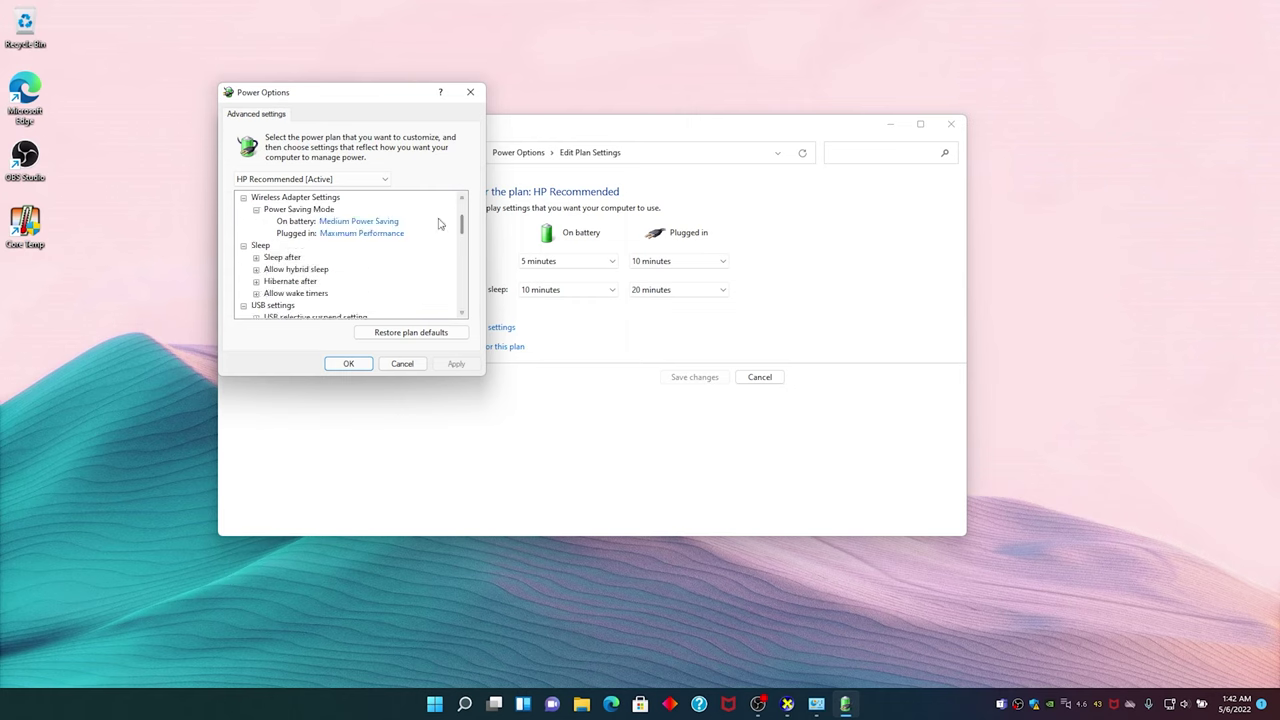
left_click(361, 223)
left_click(362, 223)
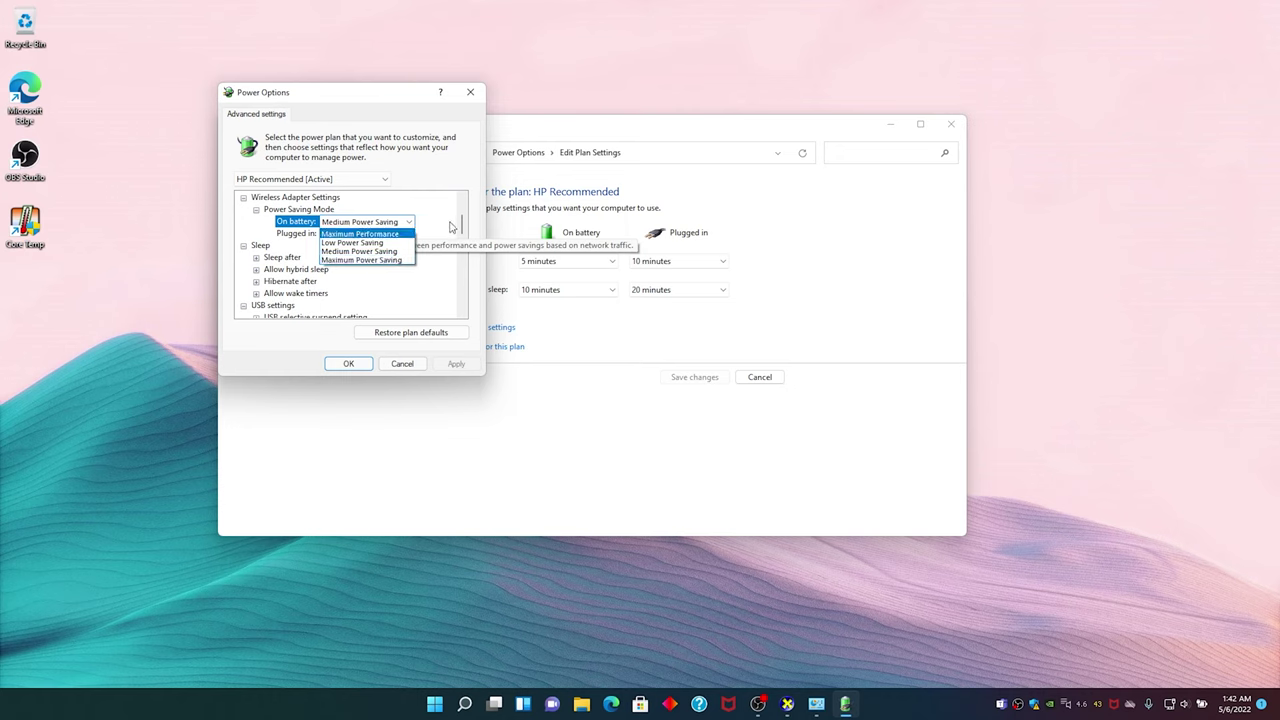
left_click(378, 185)
left_click(456, 363)
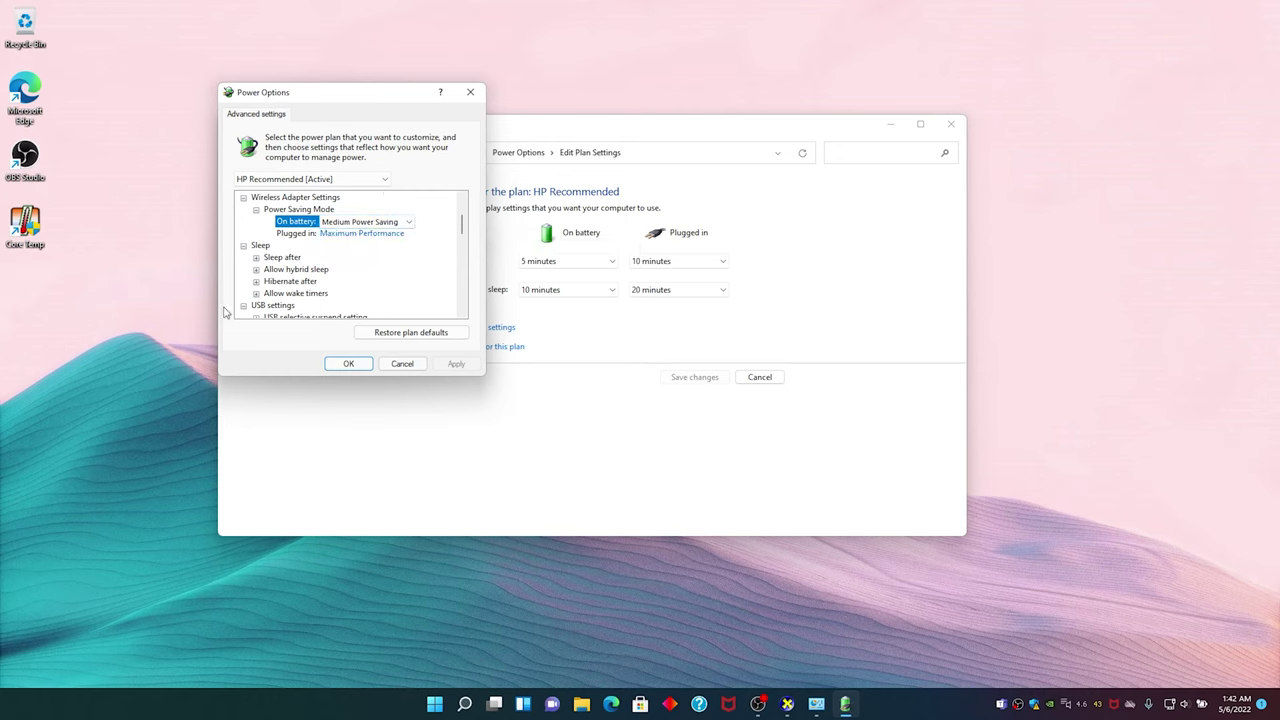
- Accept the advanced power settings and close the plan editing window
left_click(348, 364)
left_click(950, 124)
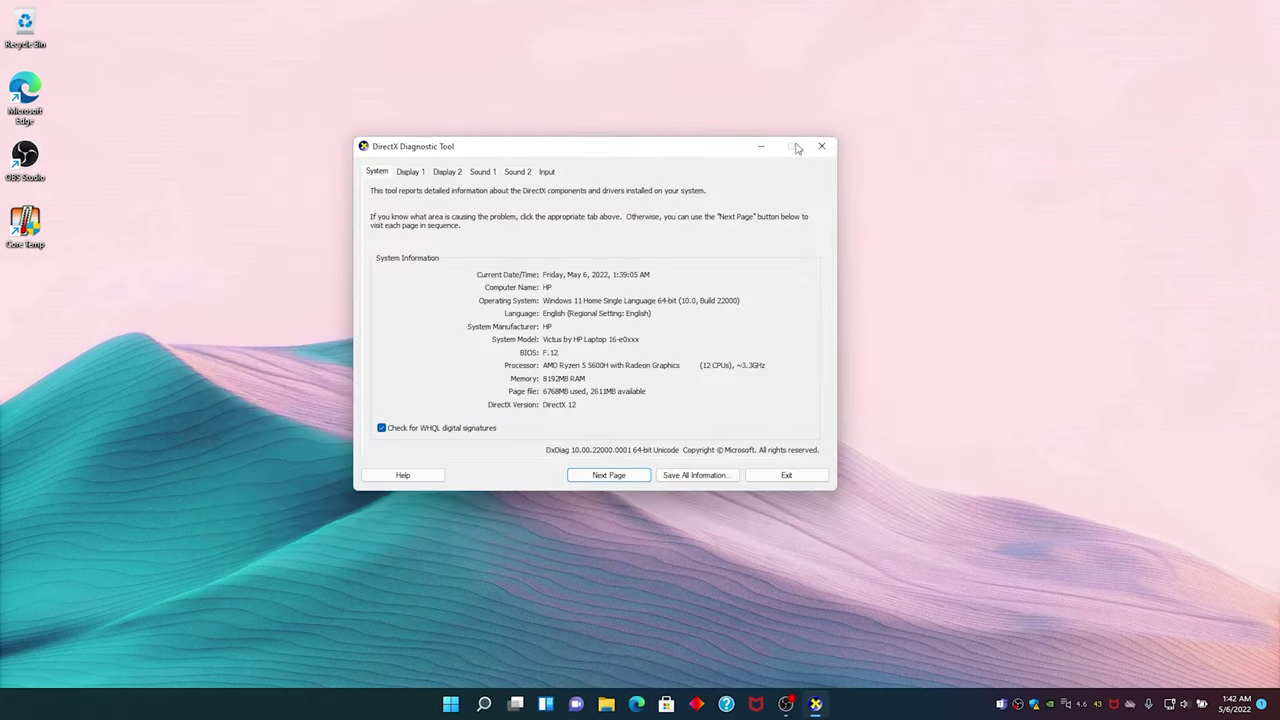
left_click(929, 157)
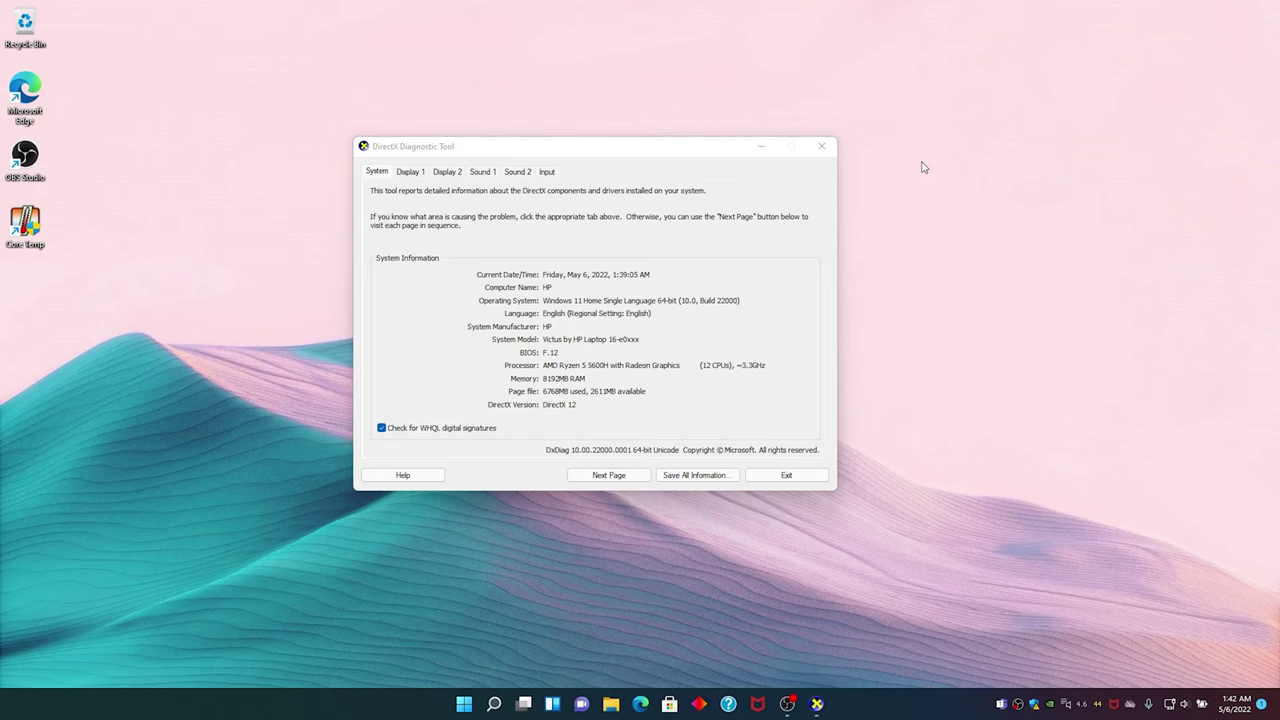
- Search for "ser", open the Services app and browse the services list sorted by name down to the Xbox entries
left_click(464, 704)
type("ser")
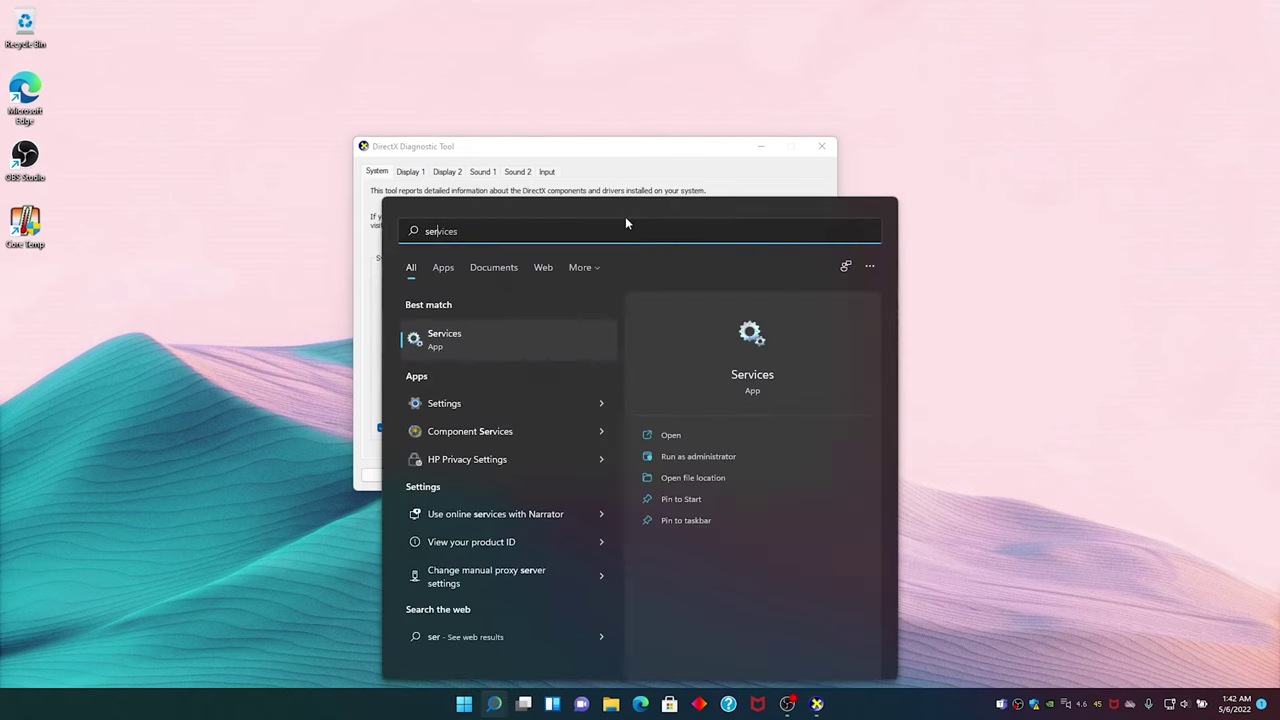
left_click(480, 338)
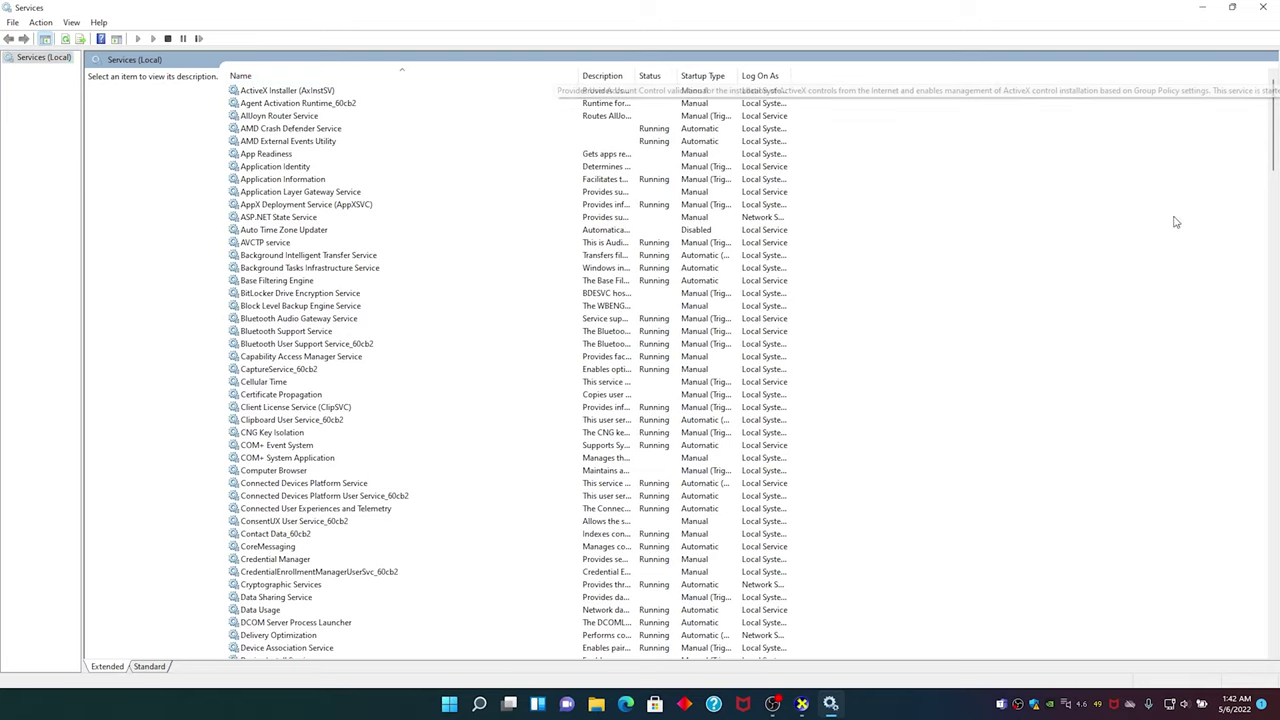
left_click_drag(1275, 122, 1244, 585)
scroll(646, 243, "up", 20)
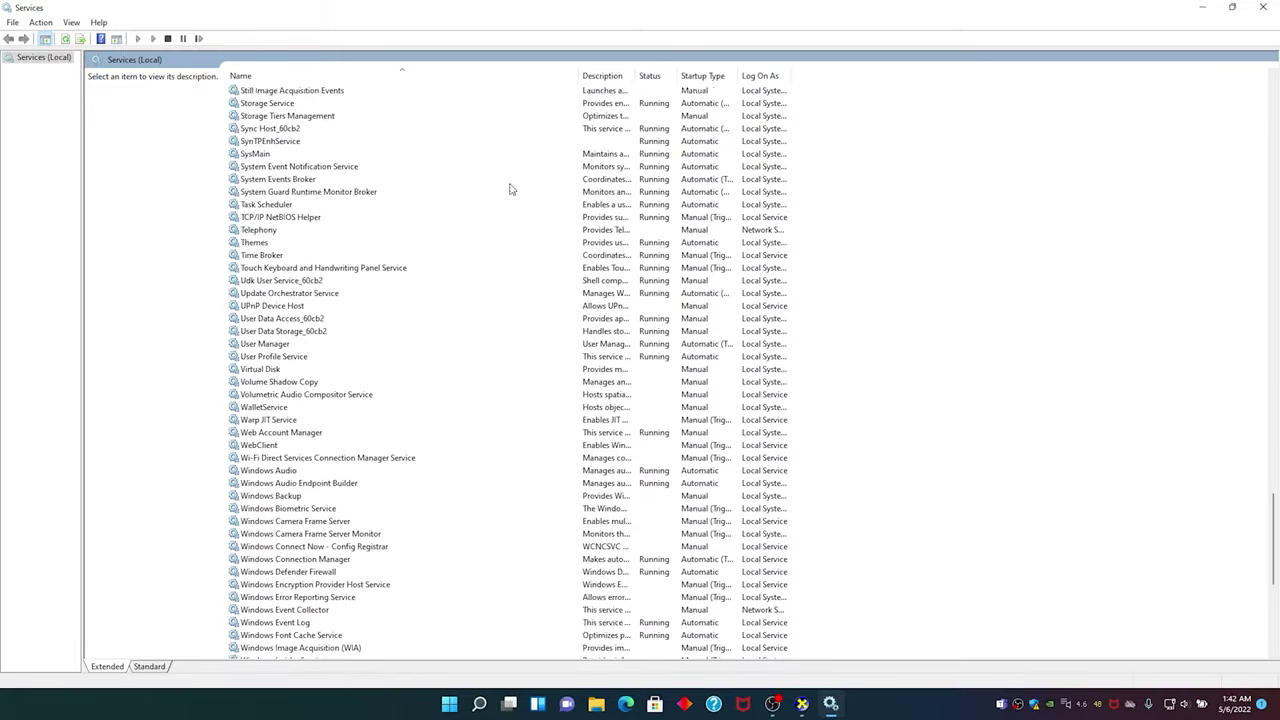
scroll(452, 145, "up", 7)
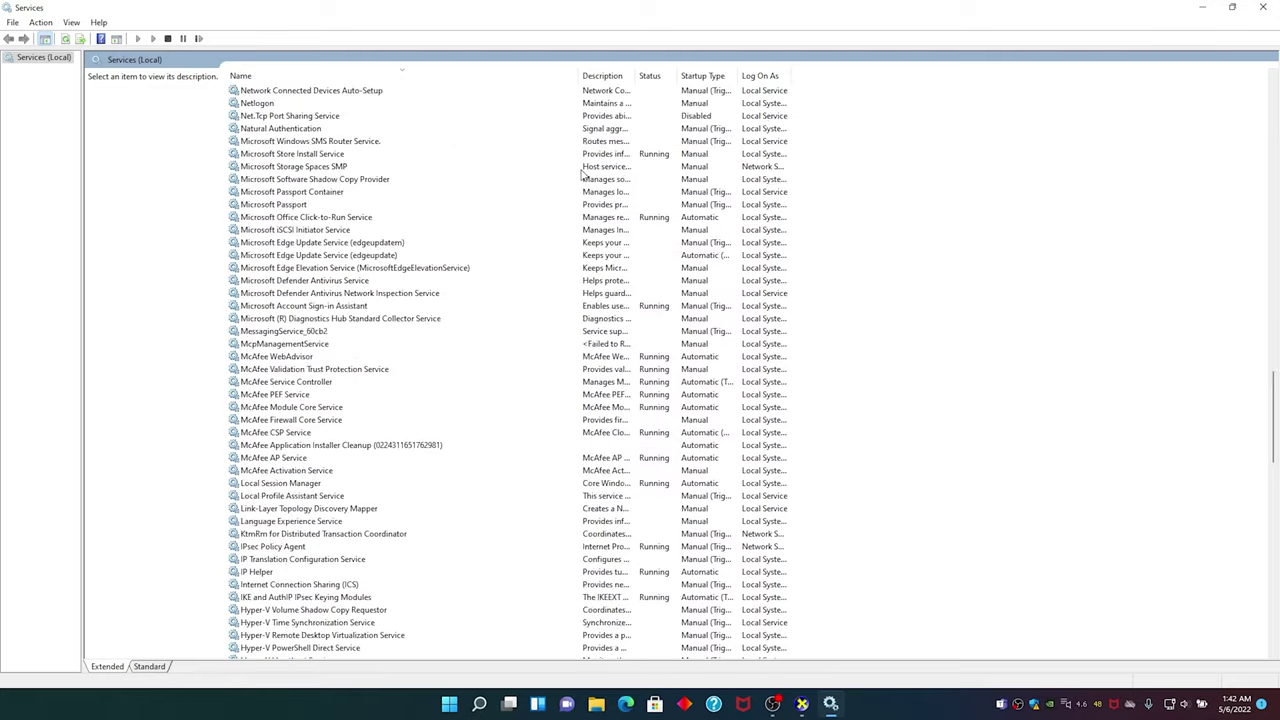
left_click_drag(1272, 400, 1209, 620)
left_click(336, 74)
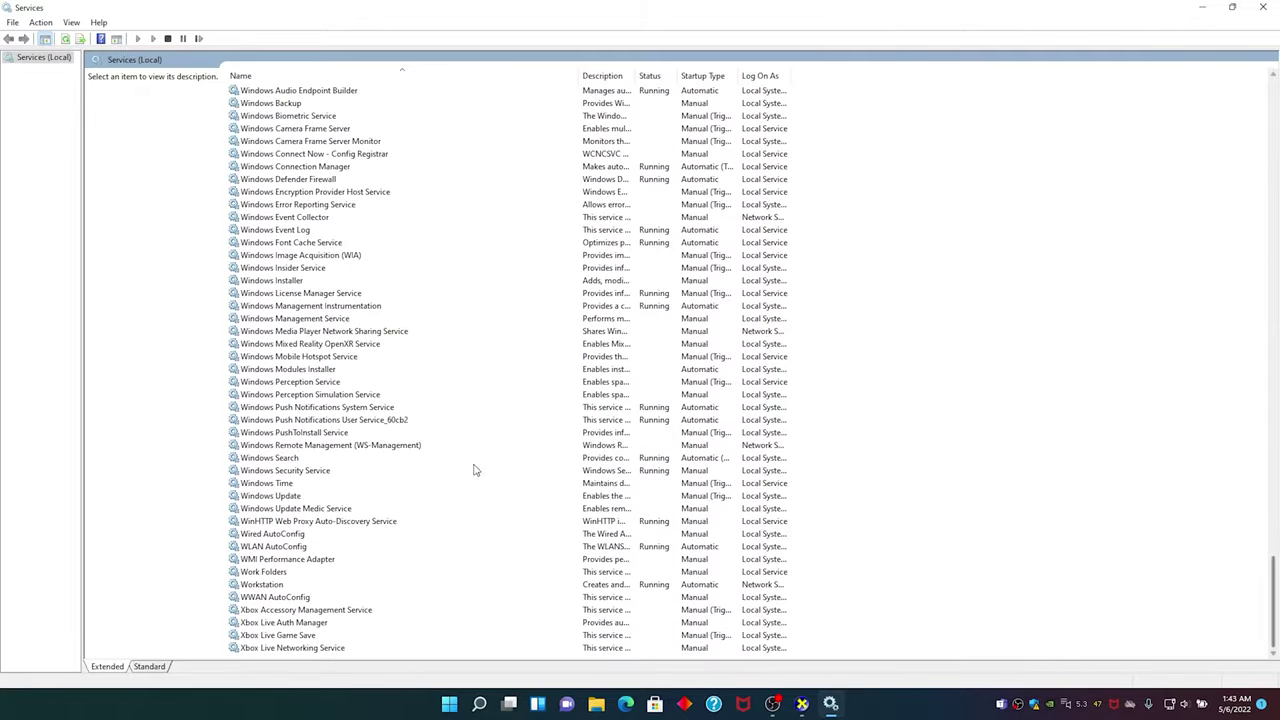
- Set the startup type of the Xbox Live Auth Manager service to Disabled, apply it and close Services
left_click(308, 623)
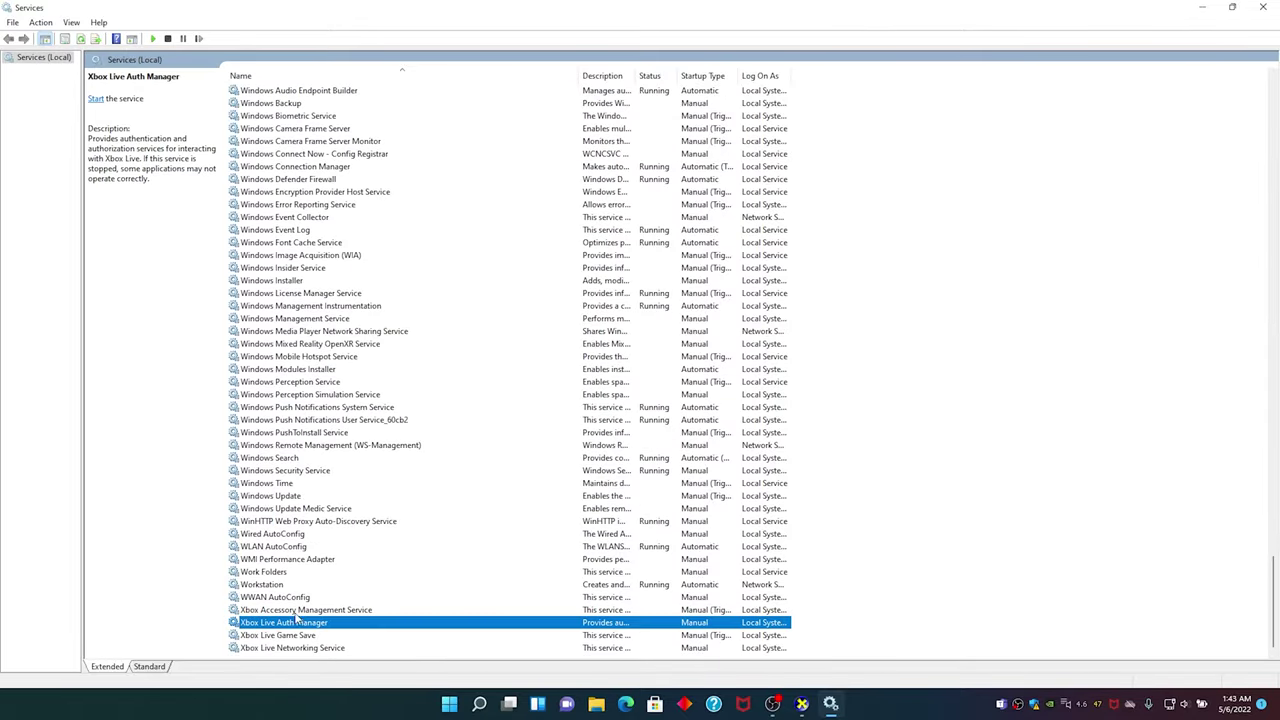
right_click(297, 627)
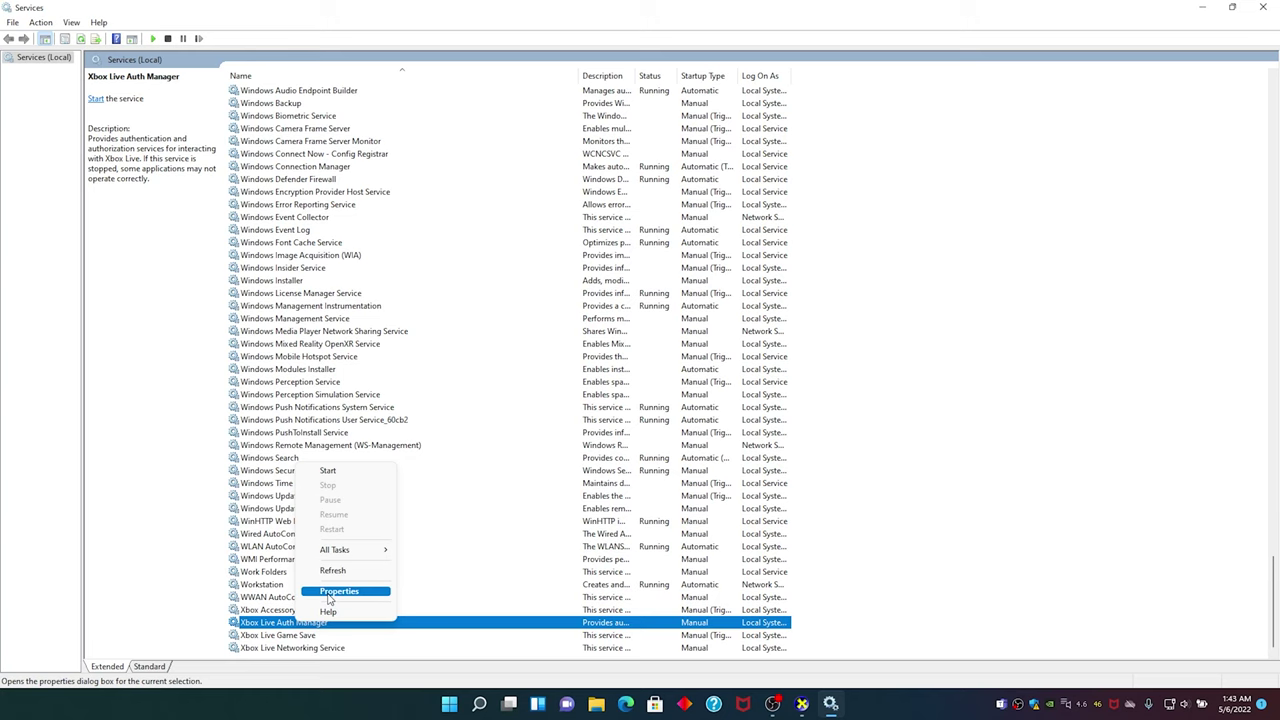
right_click(286, 630)
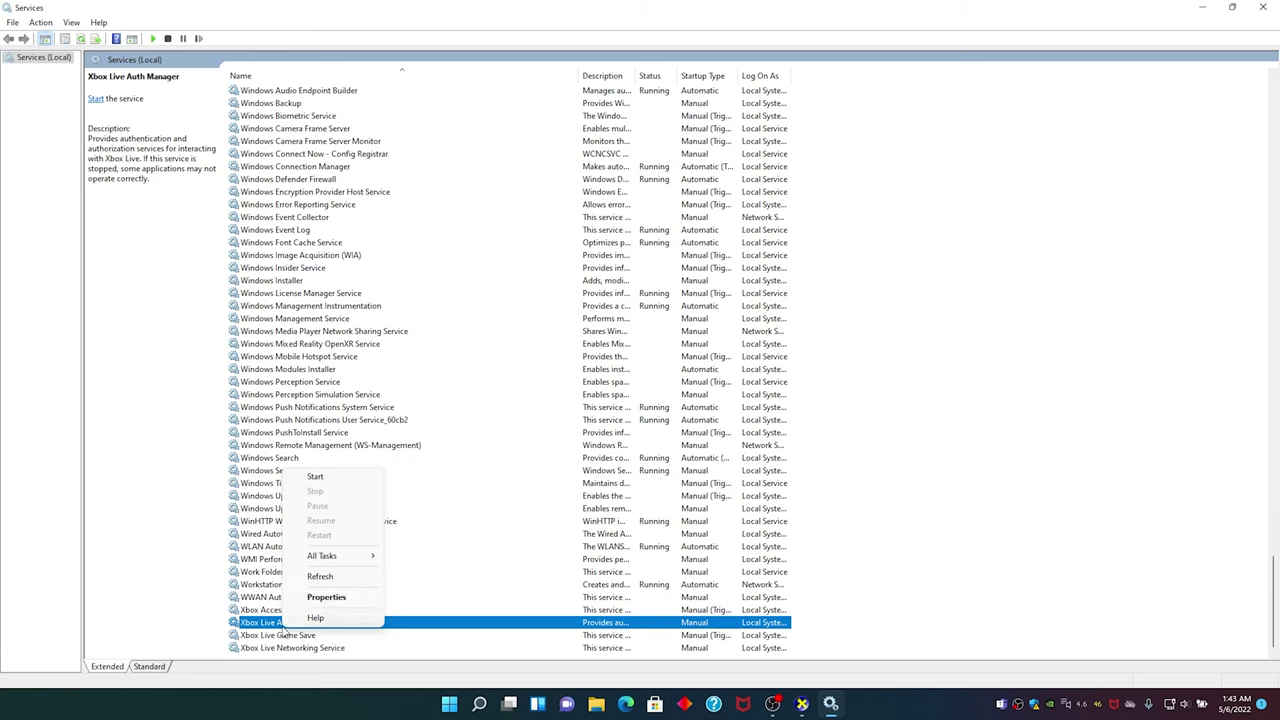
left_click(341, 598)
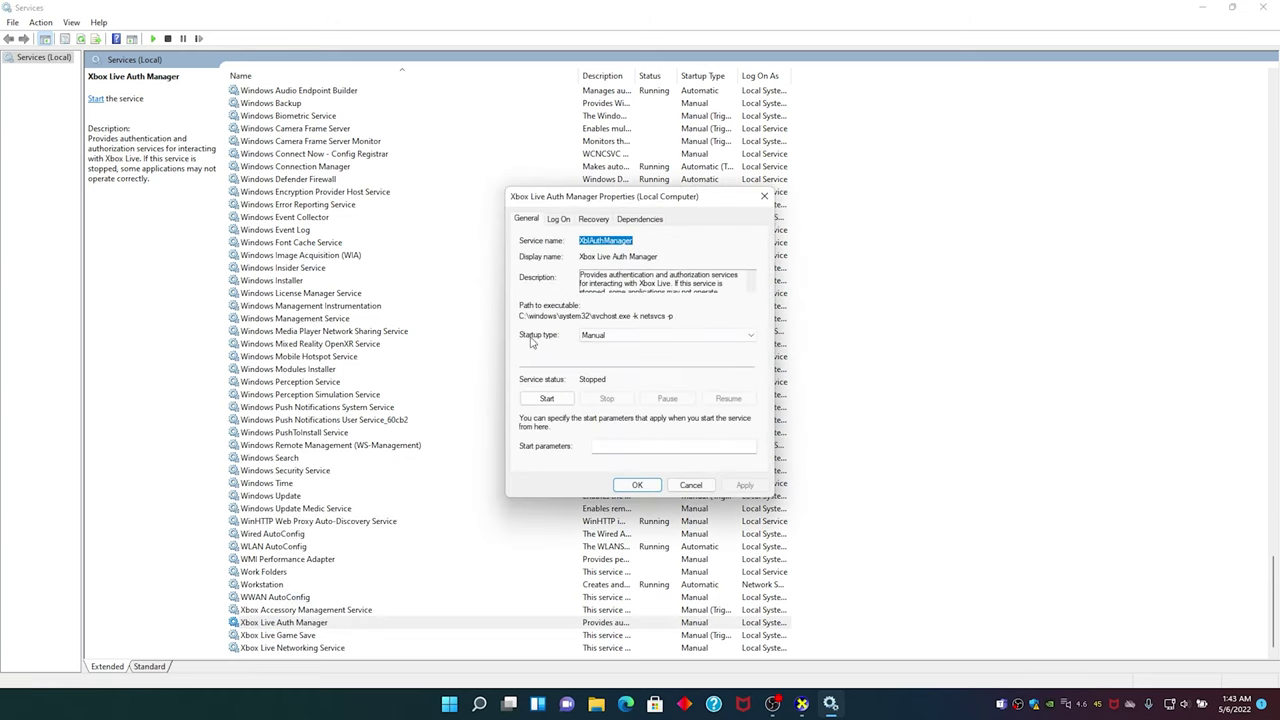
left_click(618, 337)
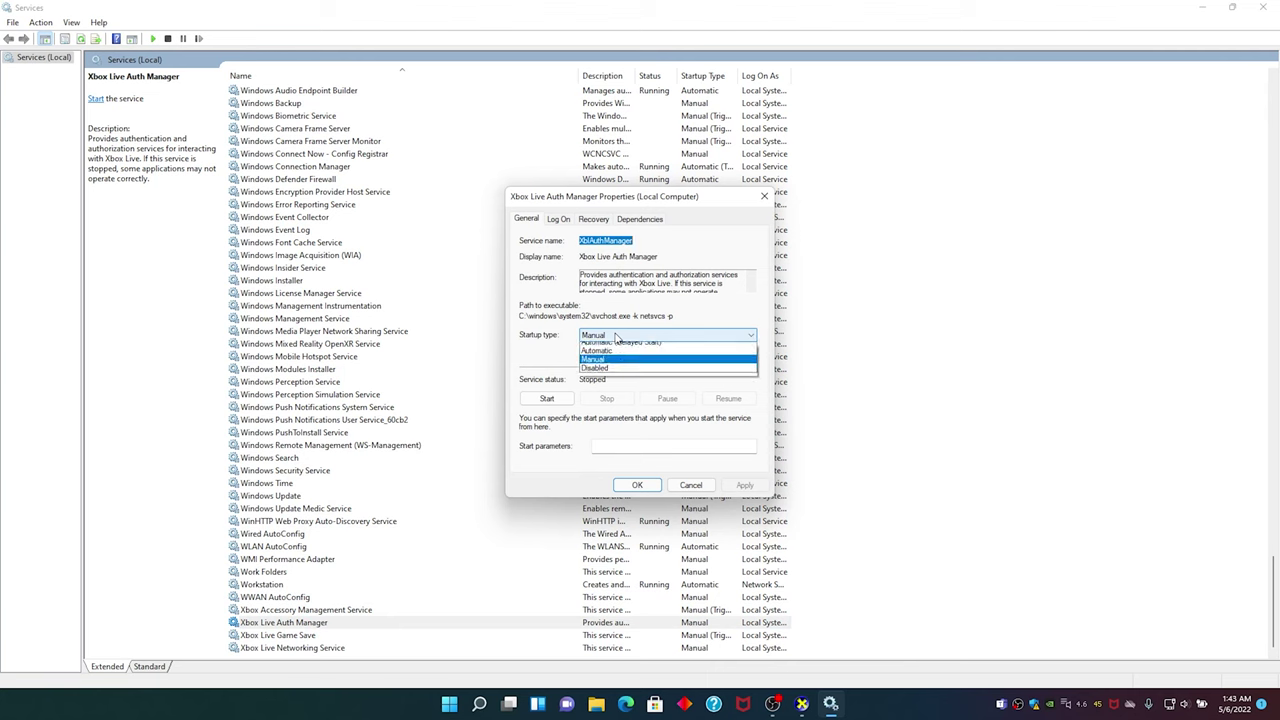
left_click(630, 373)
left_click(744, 485)
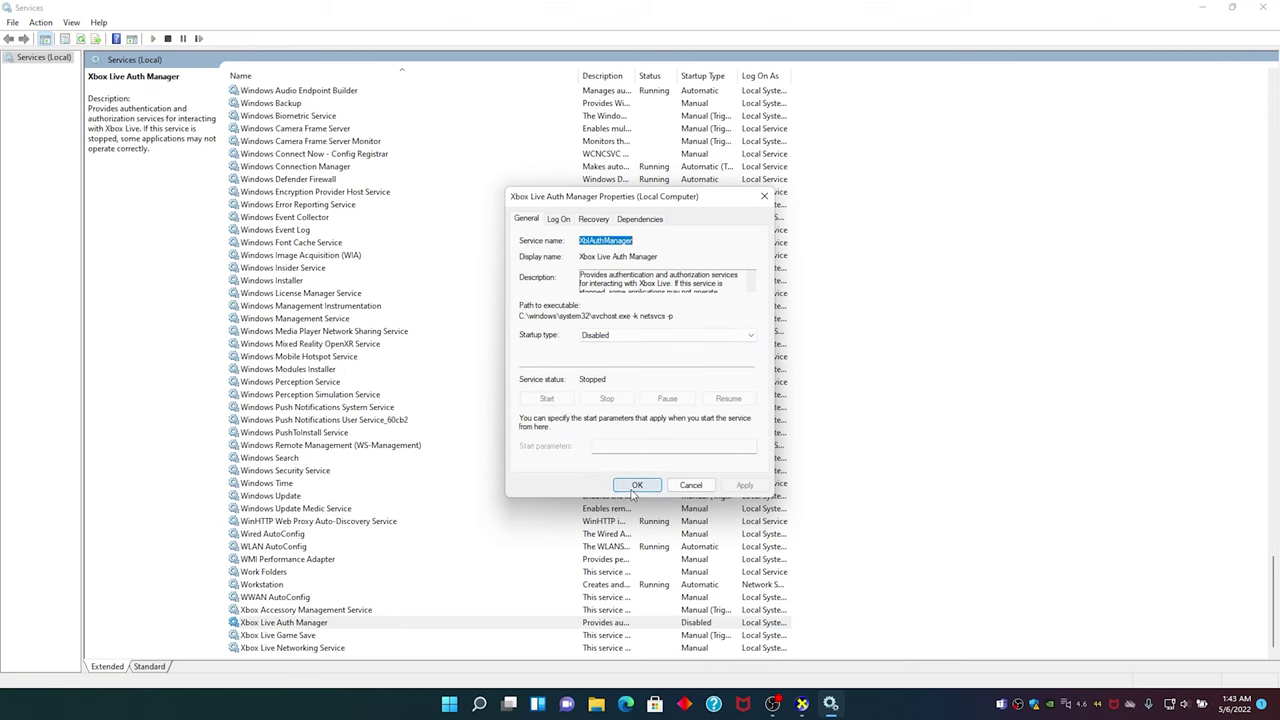
left_click(636, 486)
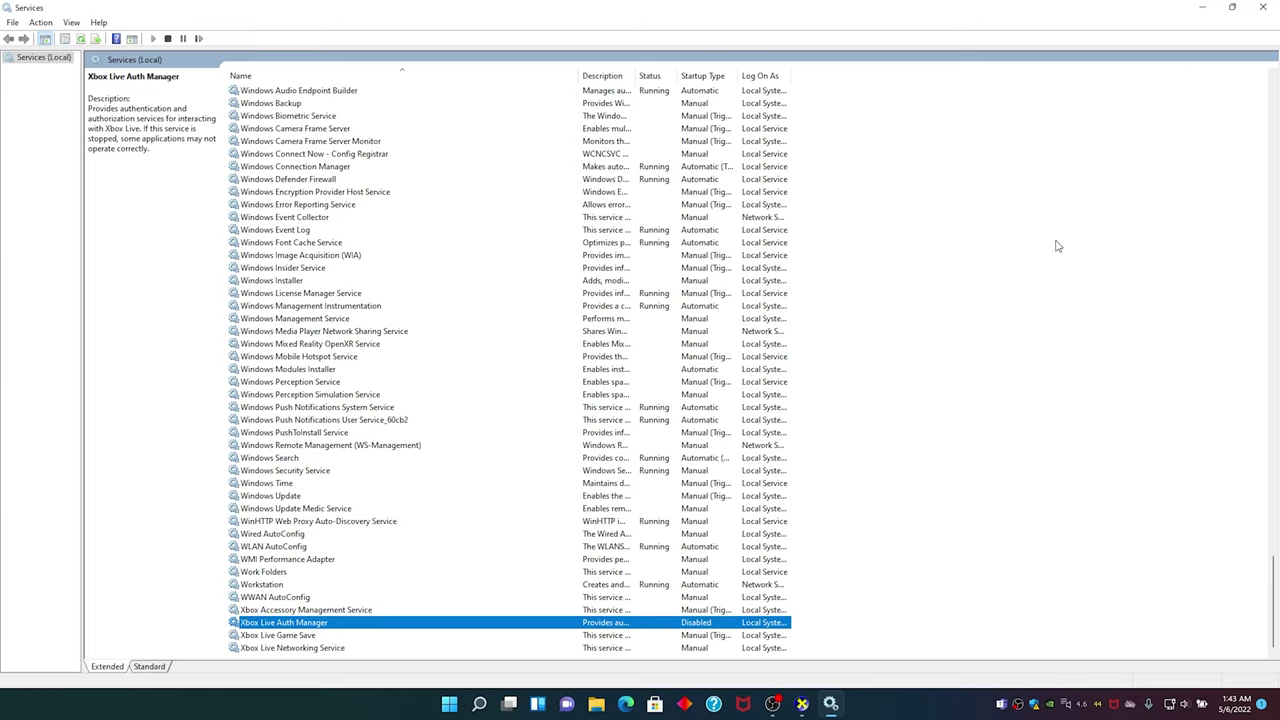
left_click(1260, 7)
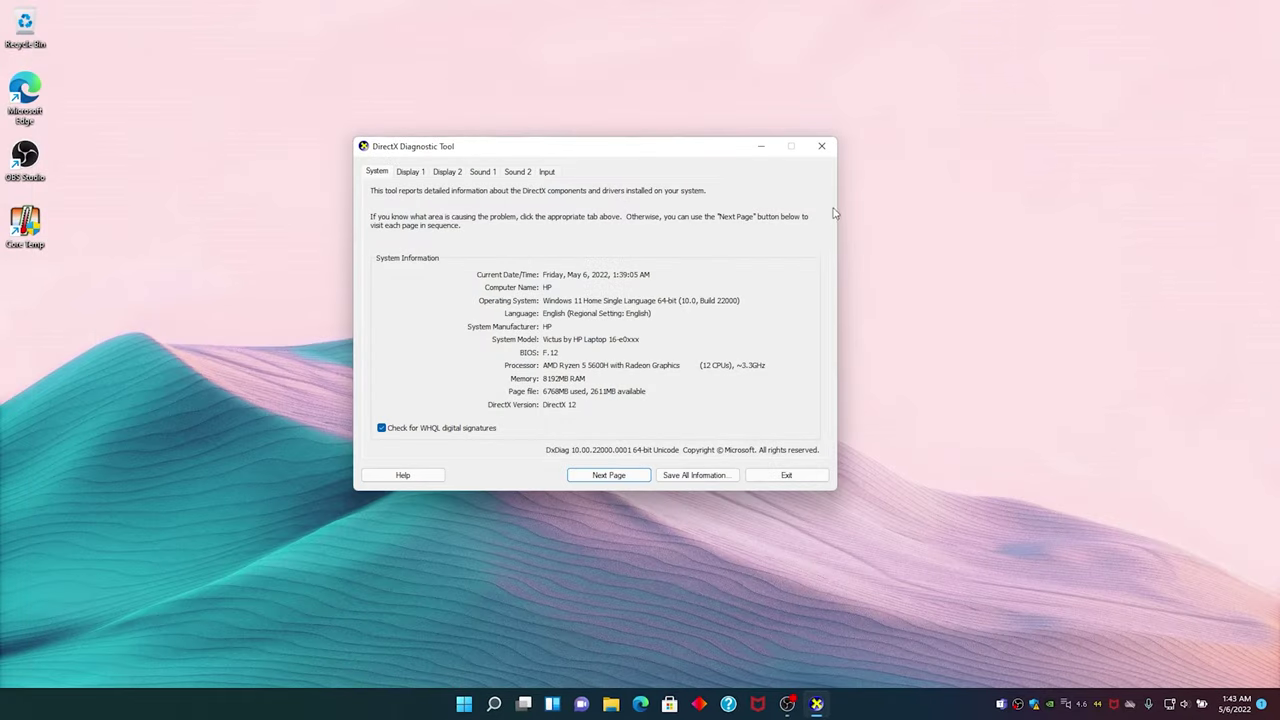
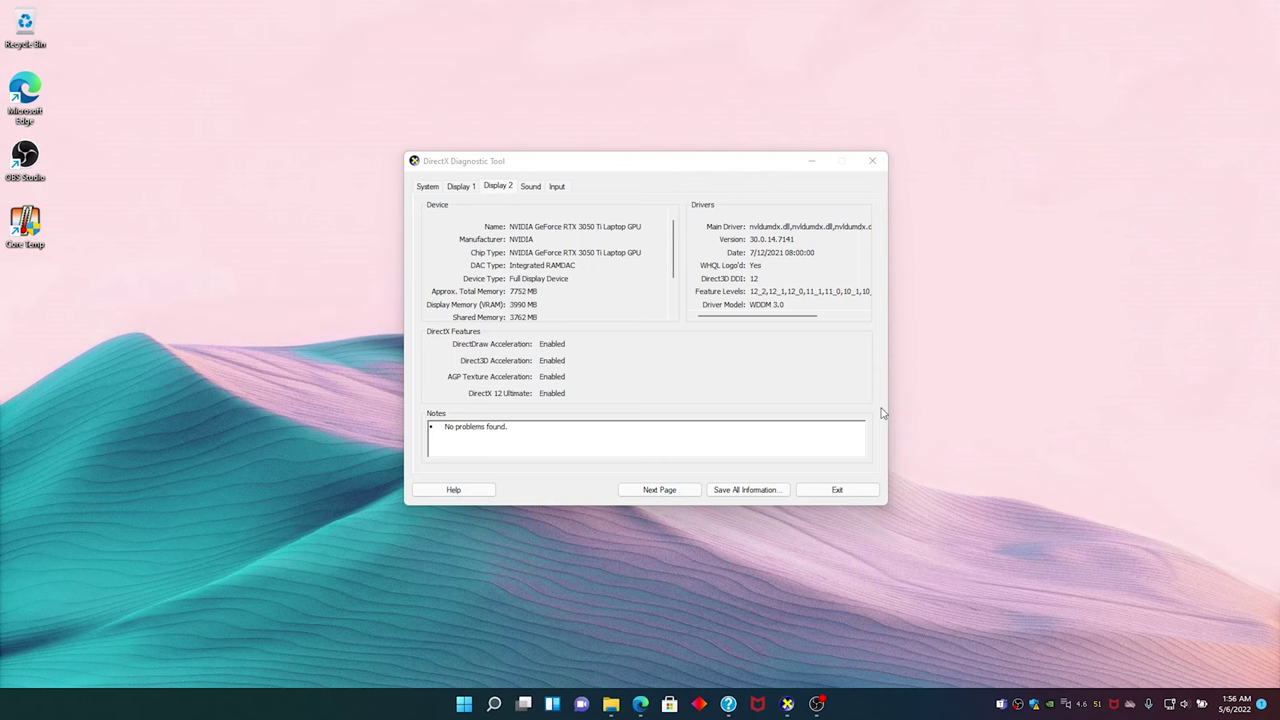
- Reposition the DirectX Diagnostic Tool window, search for "ser" again and reopen the Services app
left_click_drag(665, 175, 620, 182)
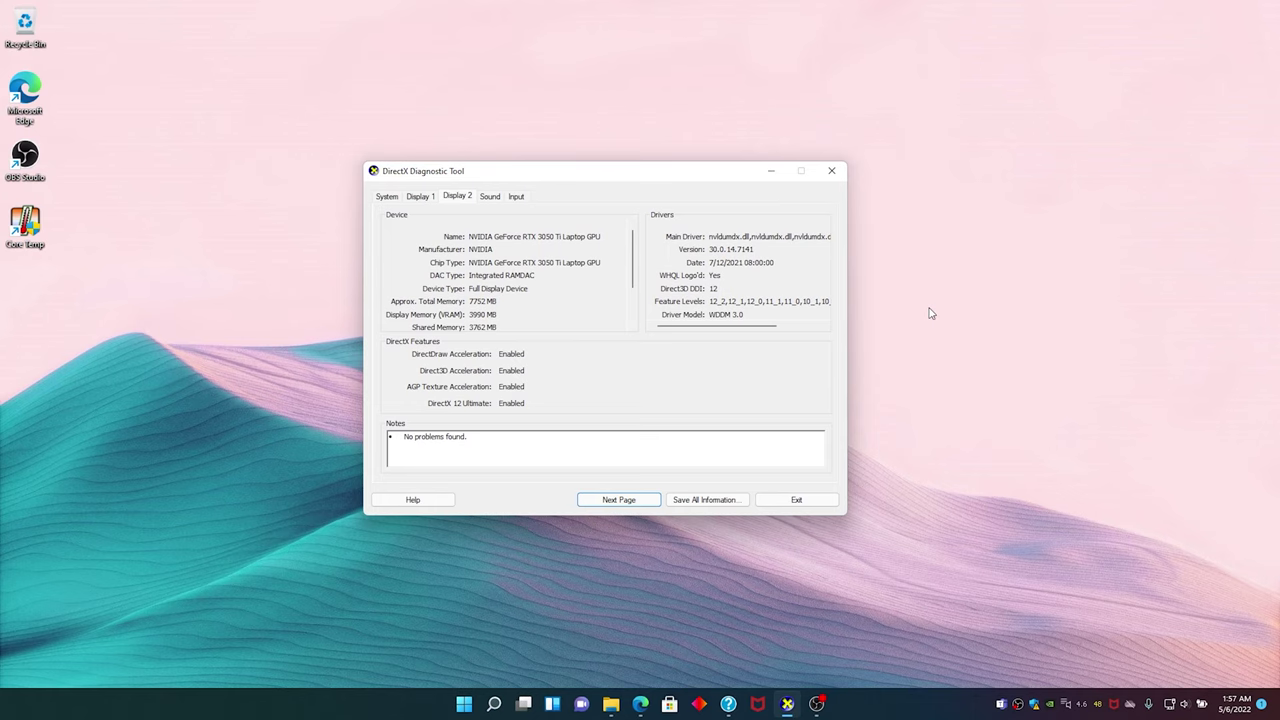
left_click(463, 704)
type("ser")
left_click(514, 334)
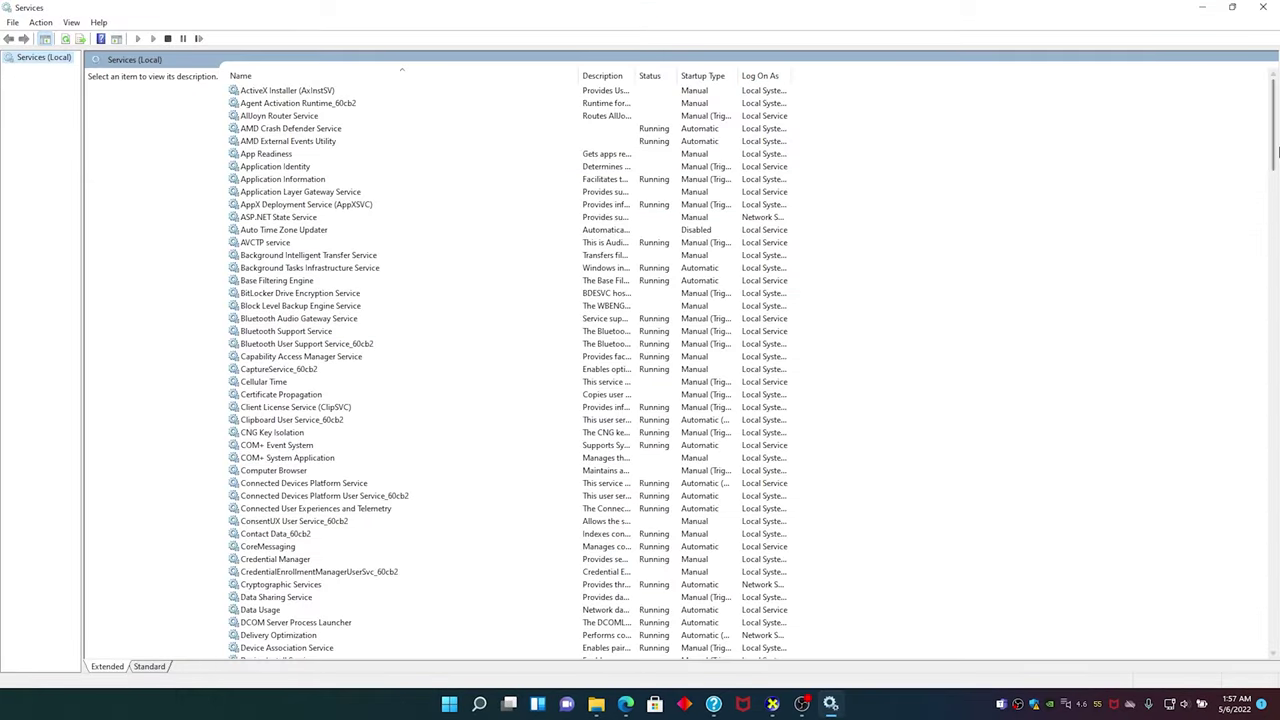
left_click_drag(1272, 140, 1268, 602)
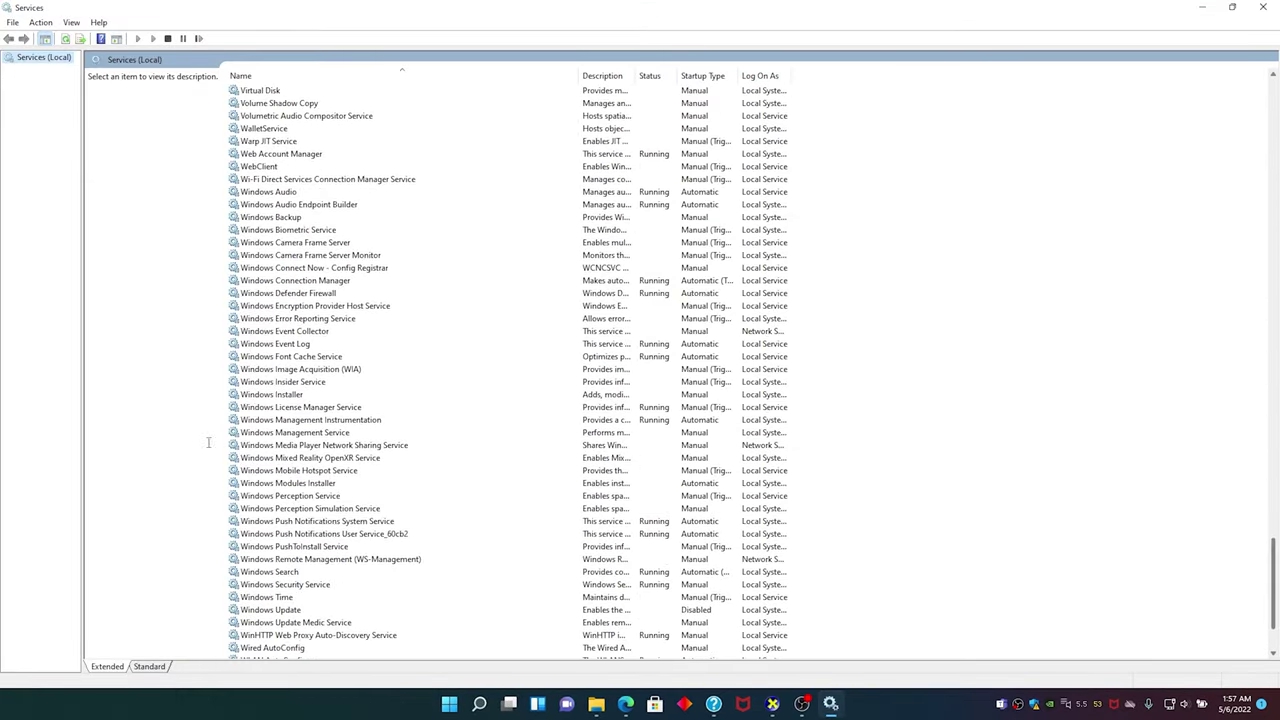
scroll(356, 506, "down", 2)
double_click(383, 521)
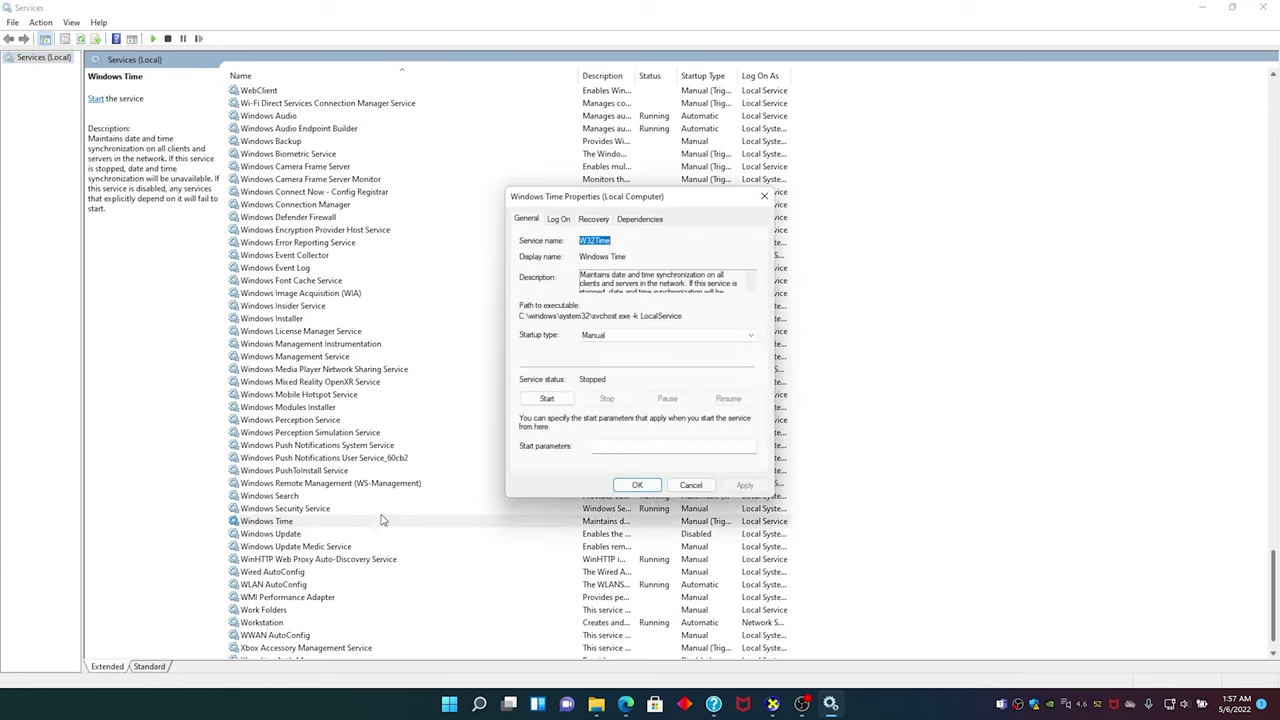
left_click(627, 338)
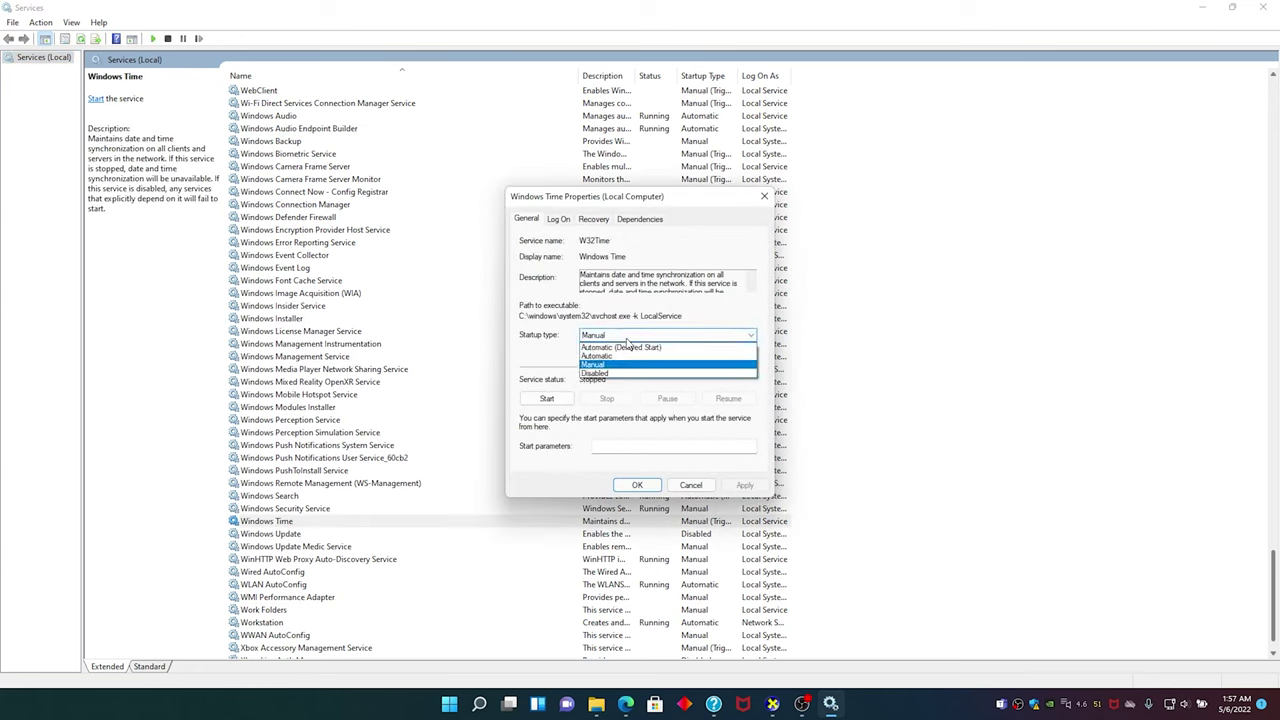
left_click(630, 367)
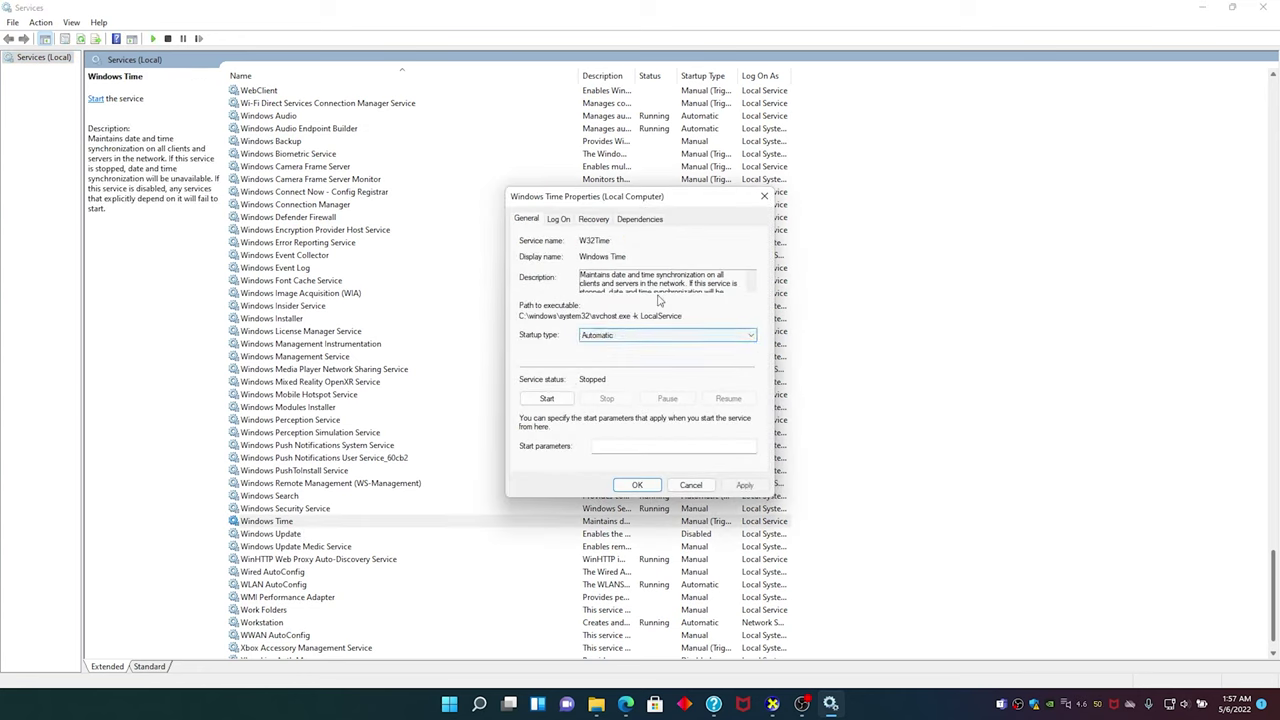
left_click(765, 196)
- Set the startup type of the Windows Update service to Disabled, apply it and close Services
double_click(313, 536)
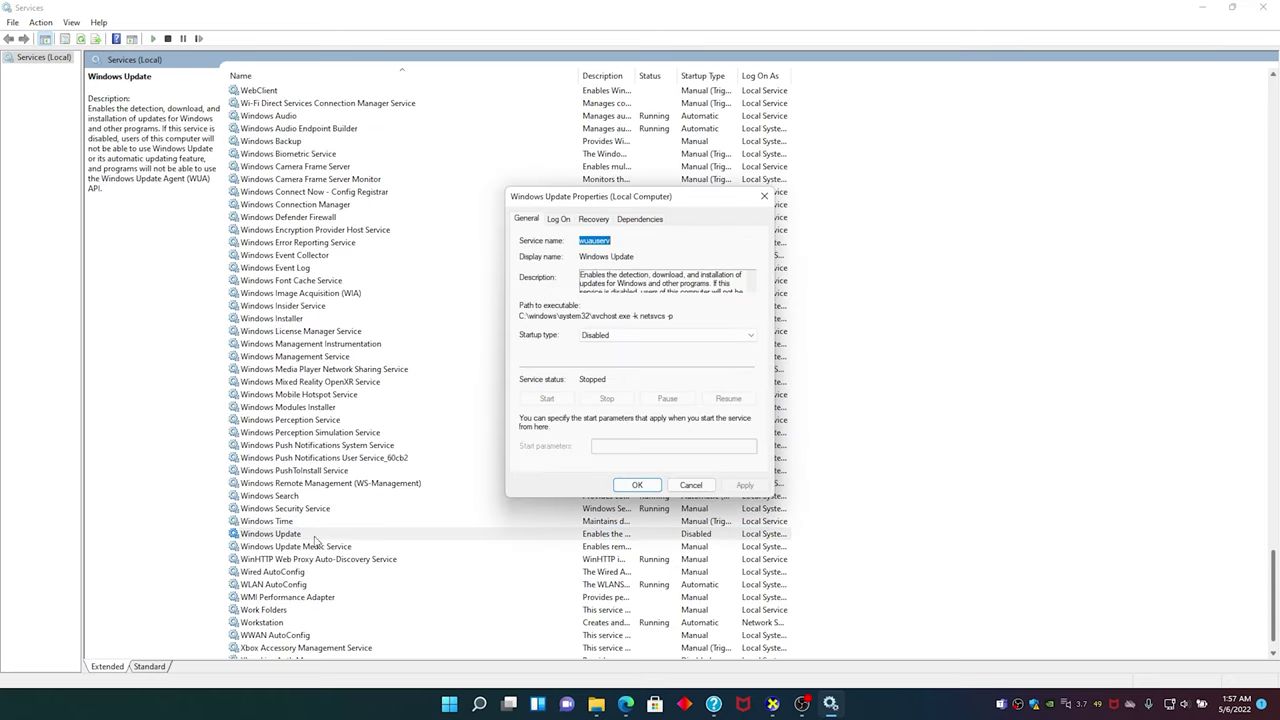
left_click(606, 336)
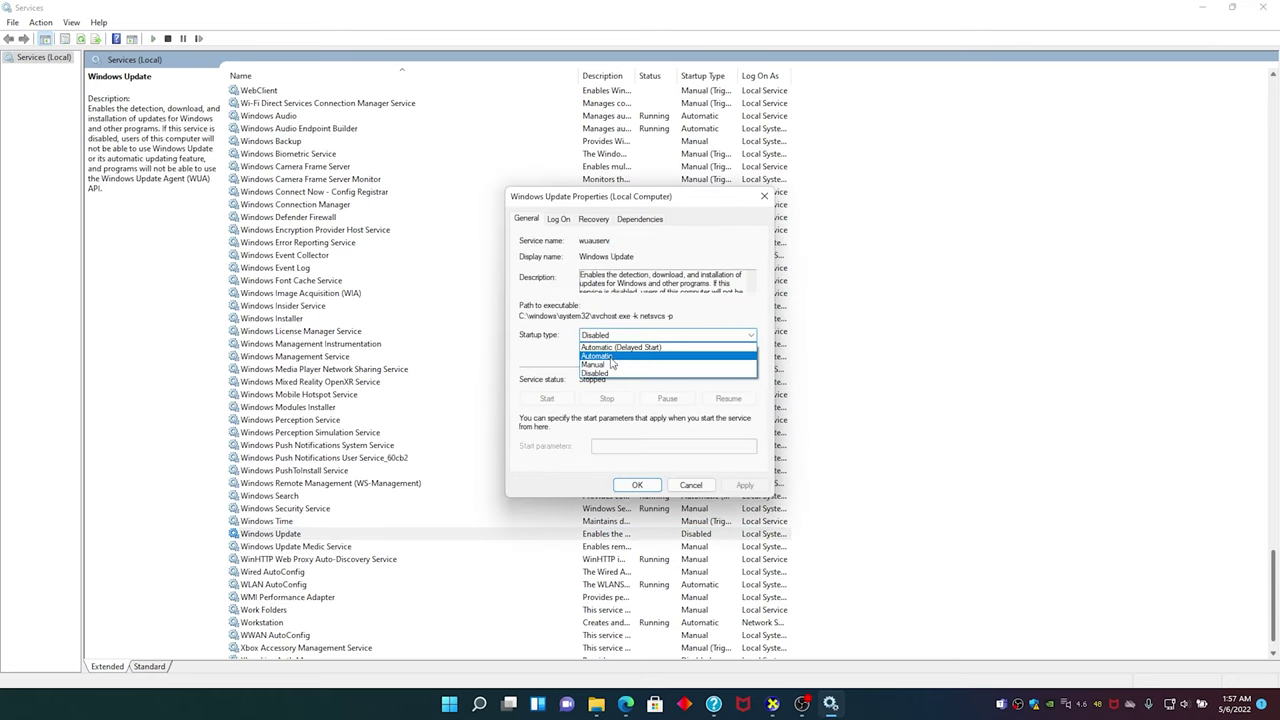
left_click(615, 373)
left_click(670, 336)
left_click(615, 373)
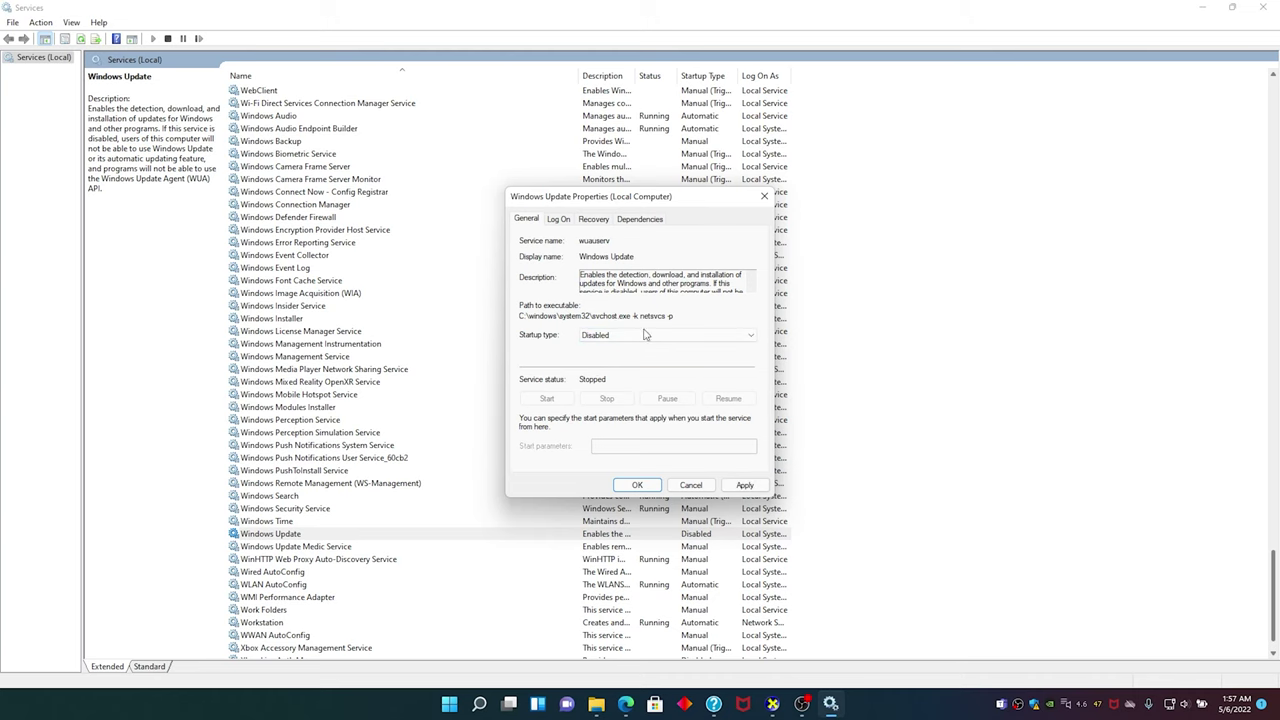
left_click(745, 486)
left_click(637, 485)
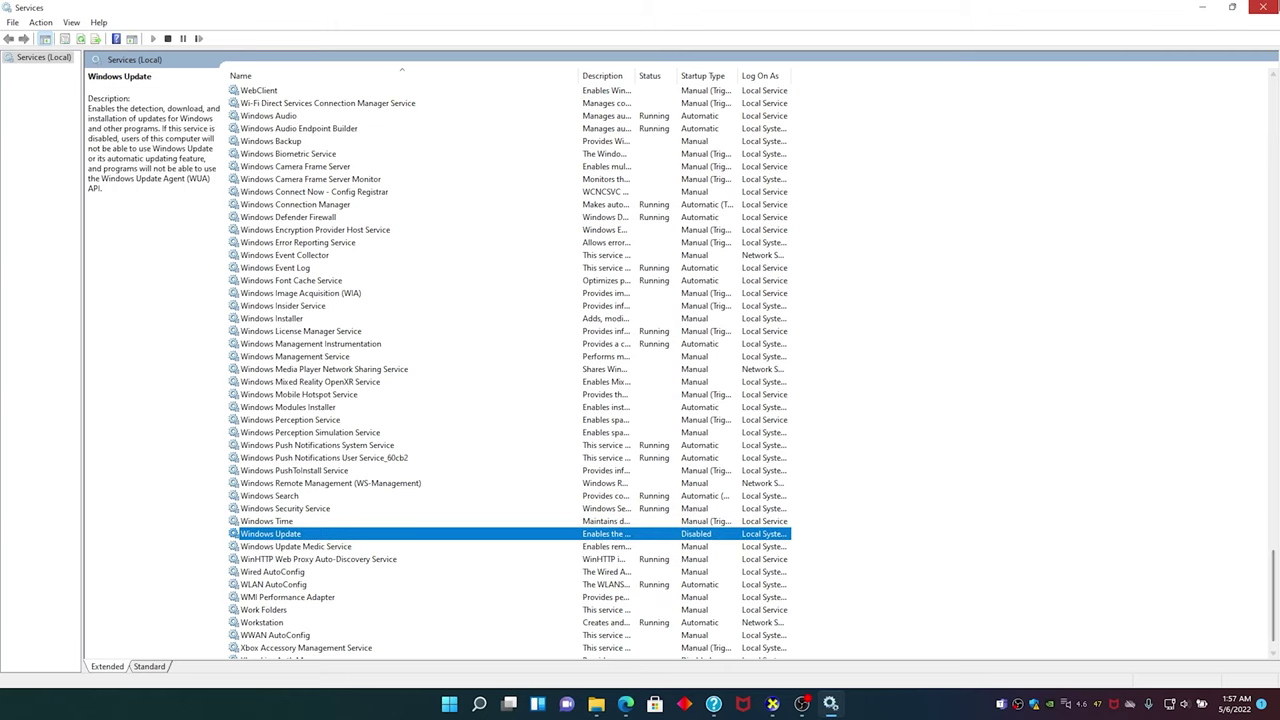
left_click(1260, 7)
- Open Microsoft Edge maximized, search for "hp driver" and open the Official HP Drivers and Software Download page
left_click(700, 105)
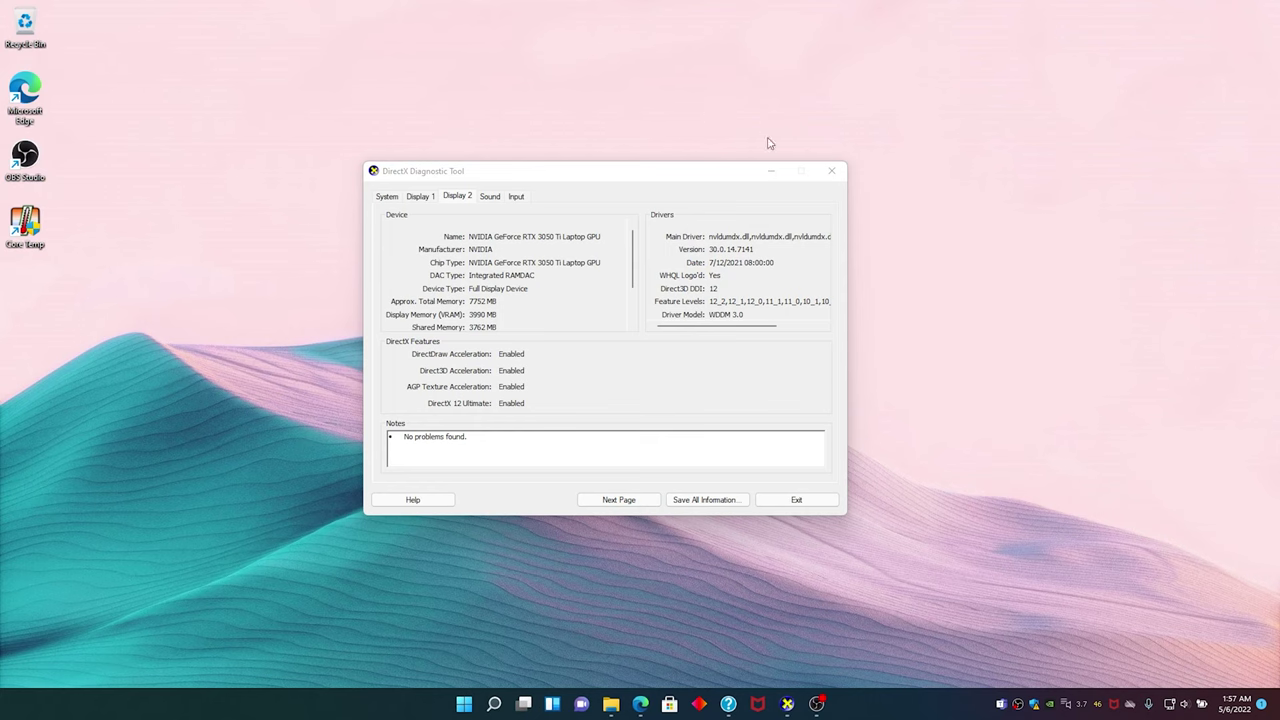
double_click(30, 95)
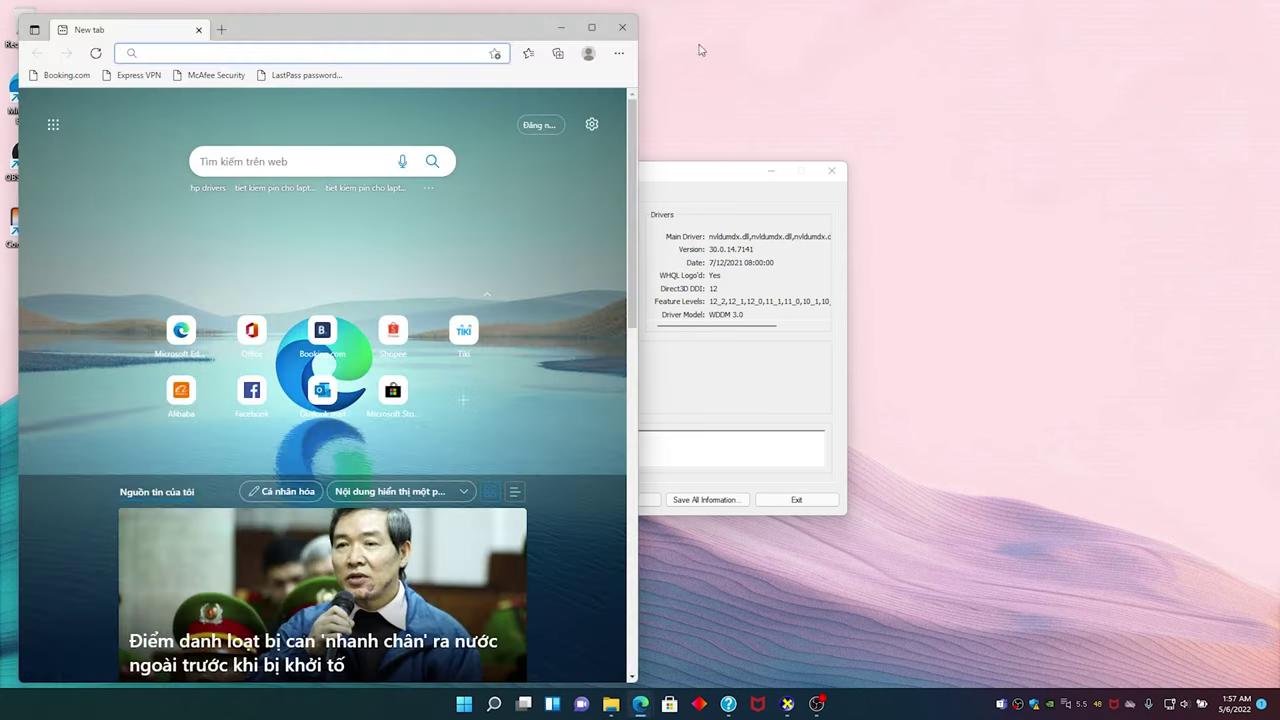
left_click(591, 27)
left_click(494, 38)
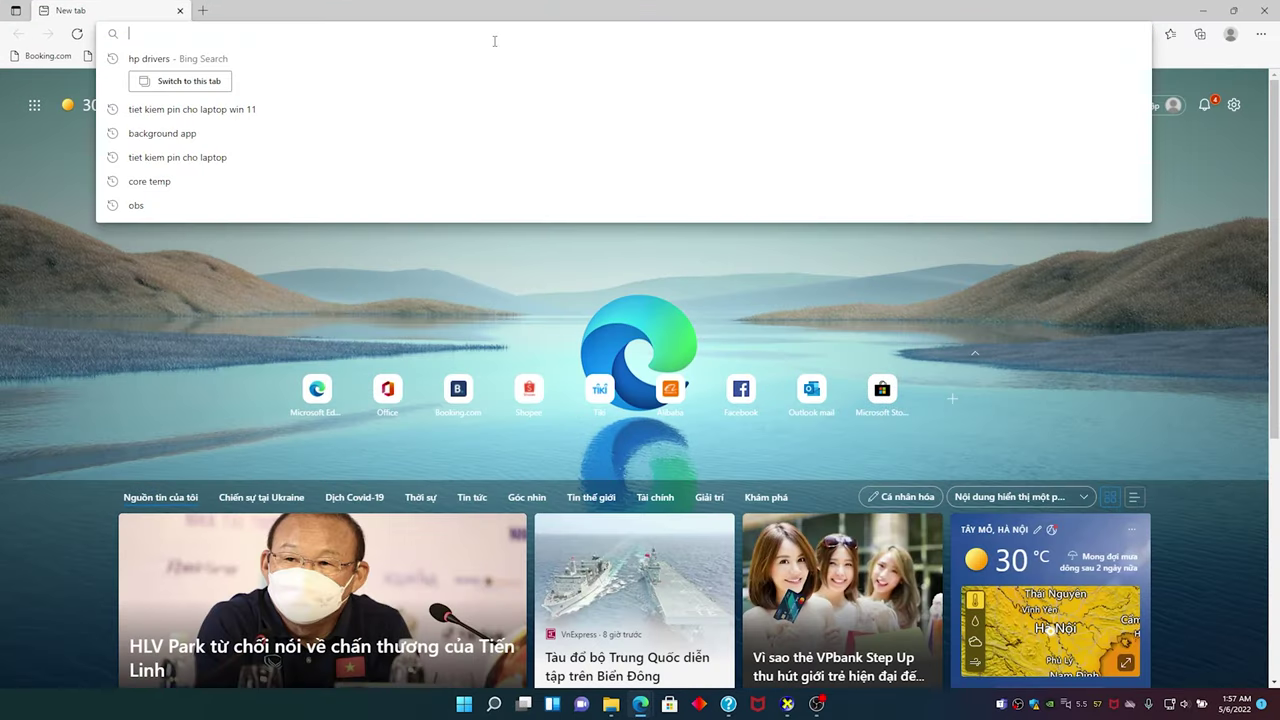
type("hp driver")
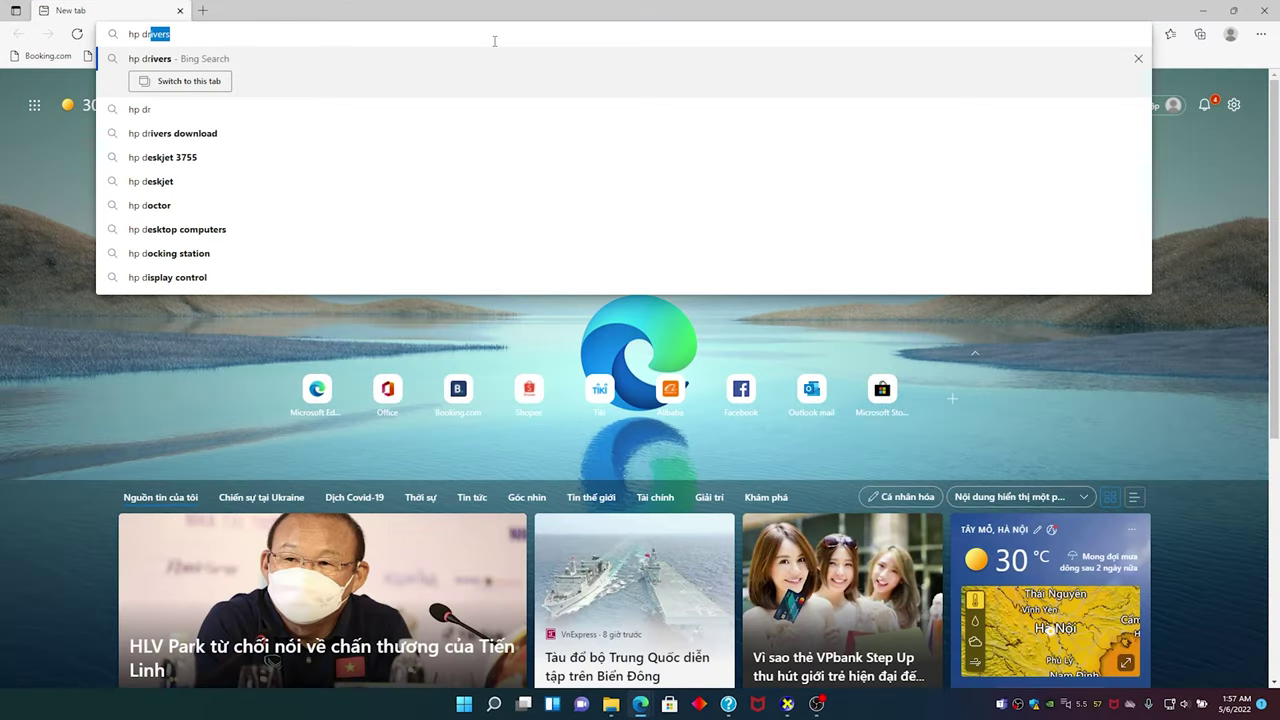
left_click(433, 107)
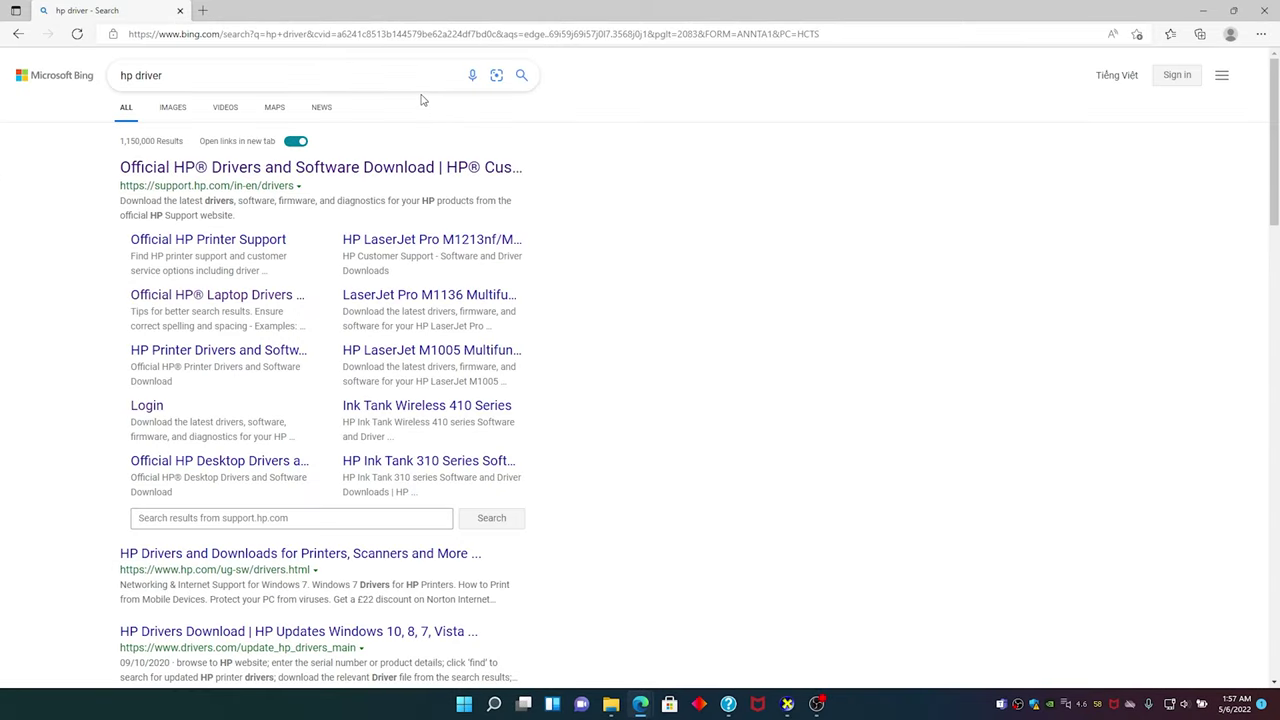
left_click(268, 172)
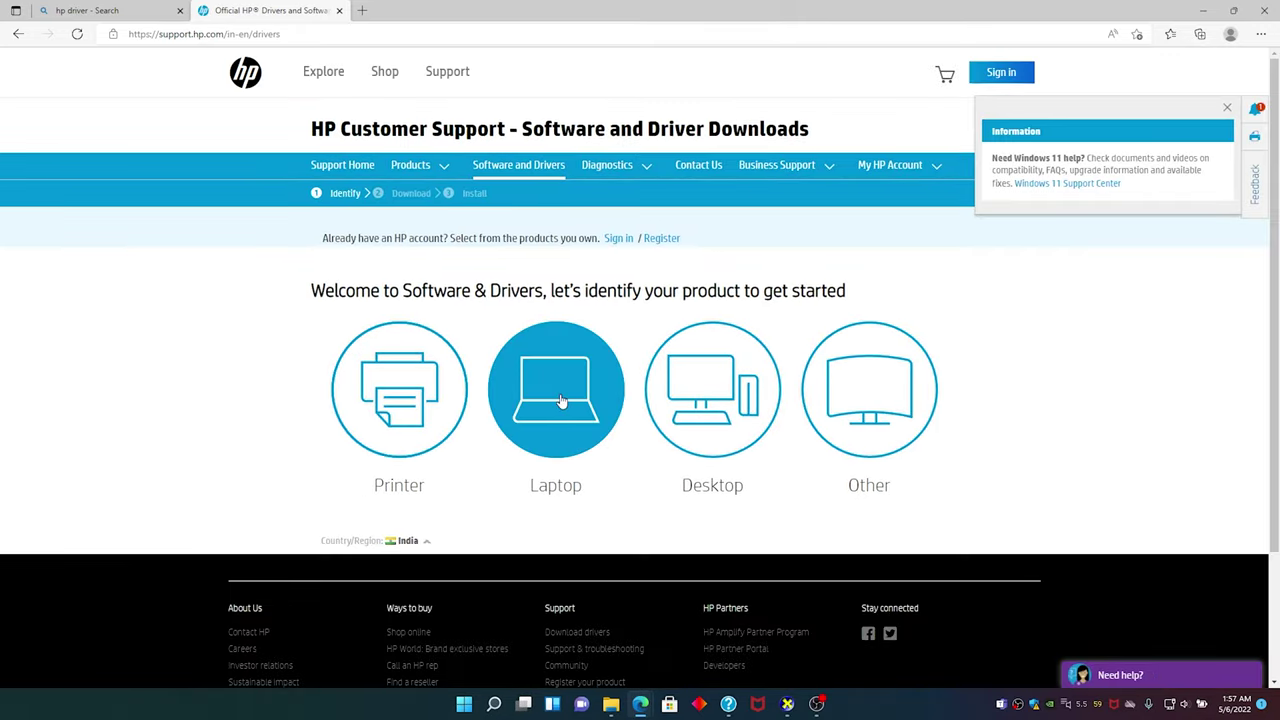
- Choose Laptop as the product type and submit the laptop's serial number to identify it
left_click(561, 401)
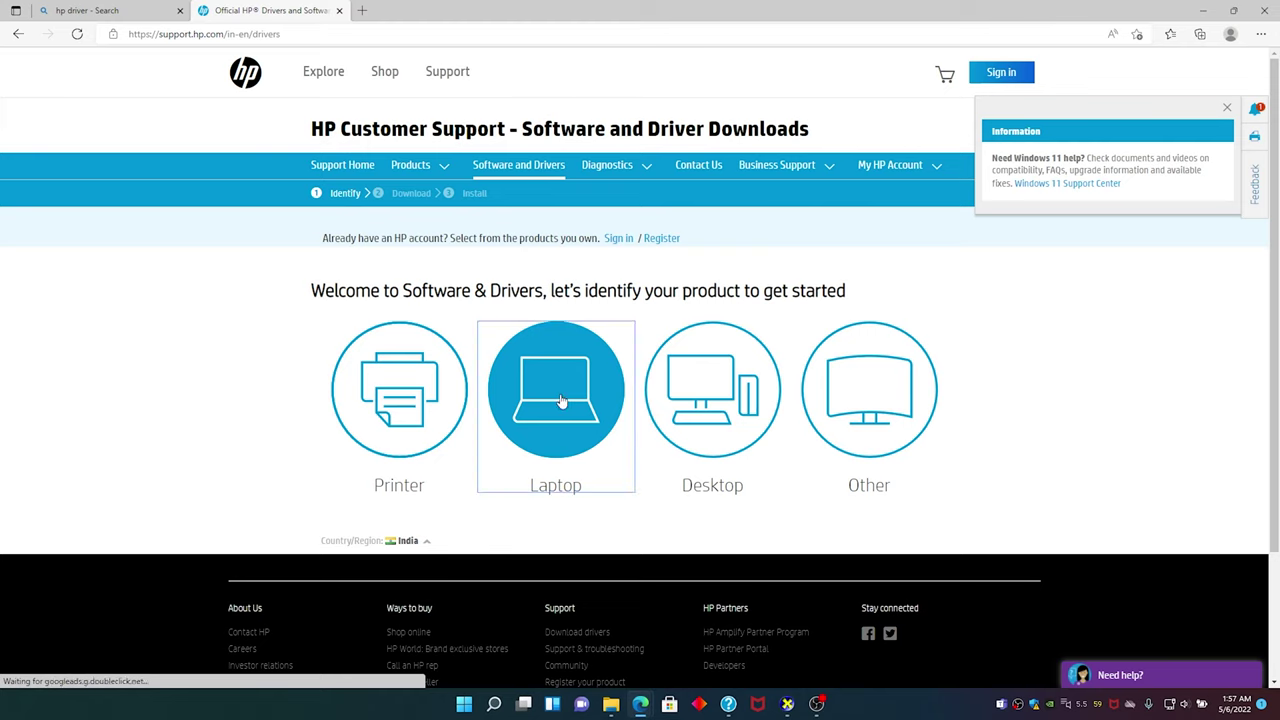
left_click(466, 396)
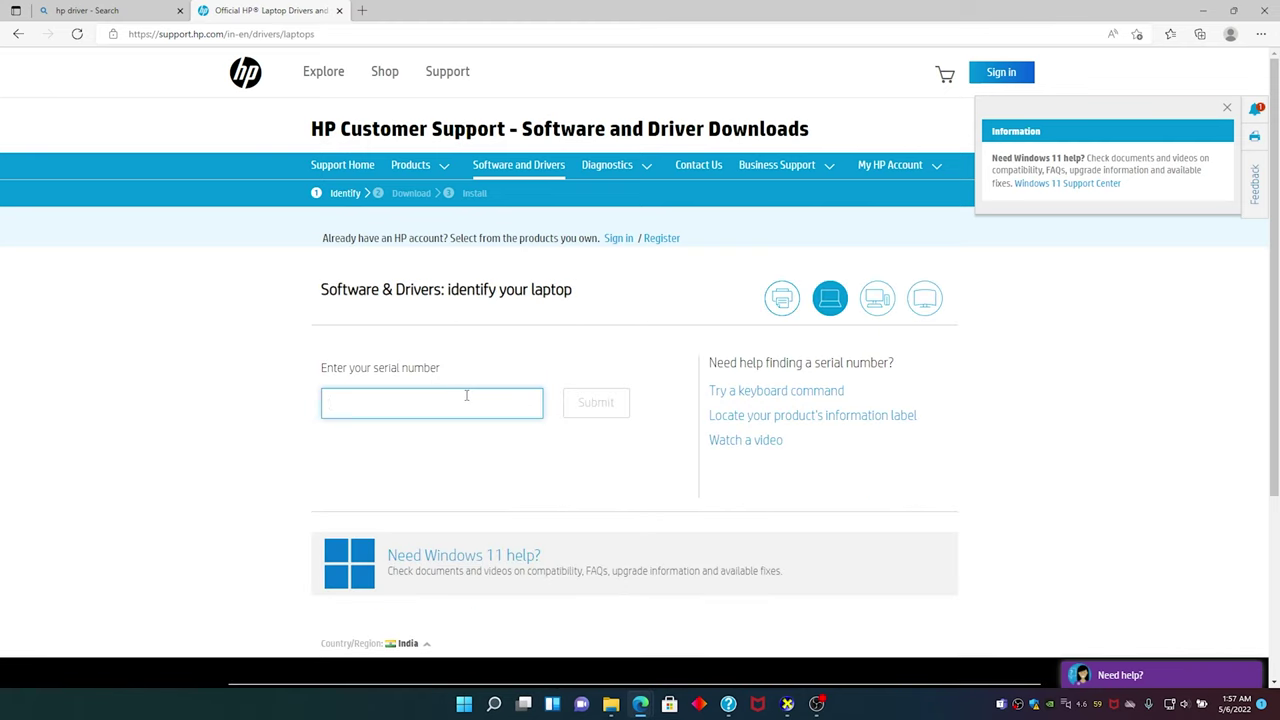
type("4r0u8b")
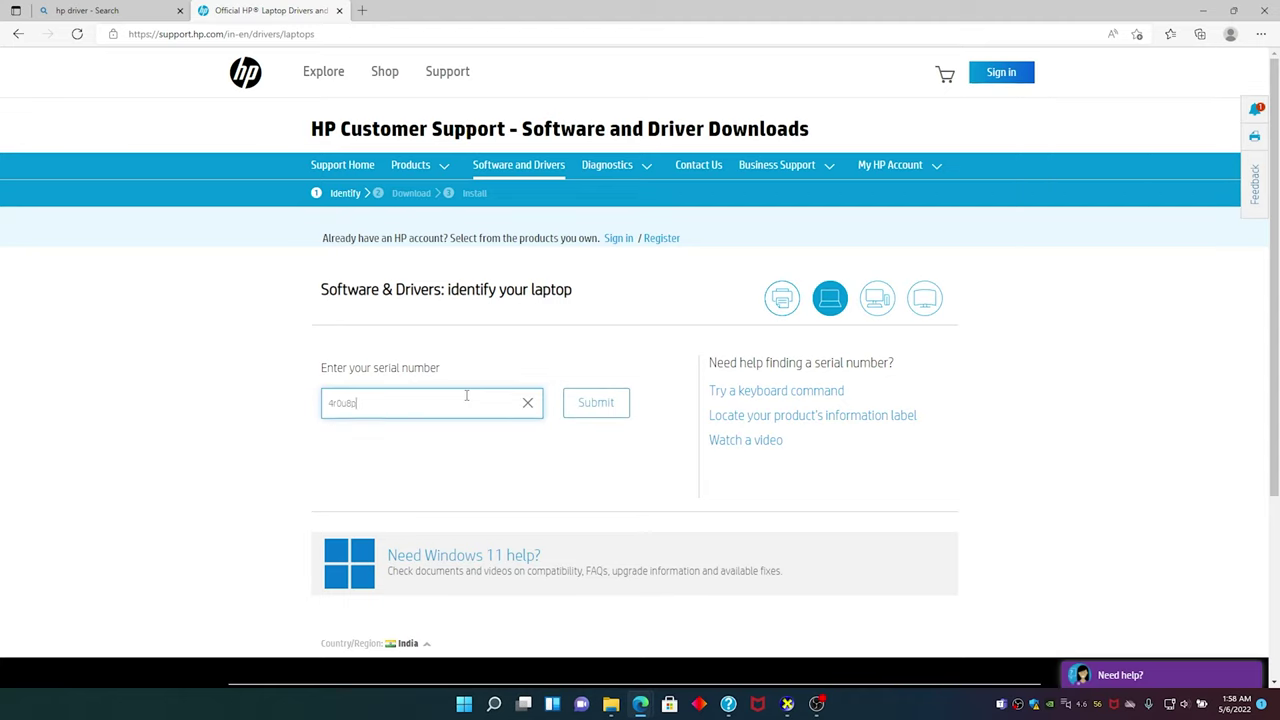
type("a")
key("Return")
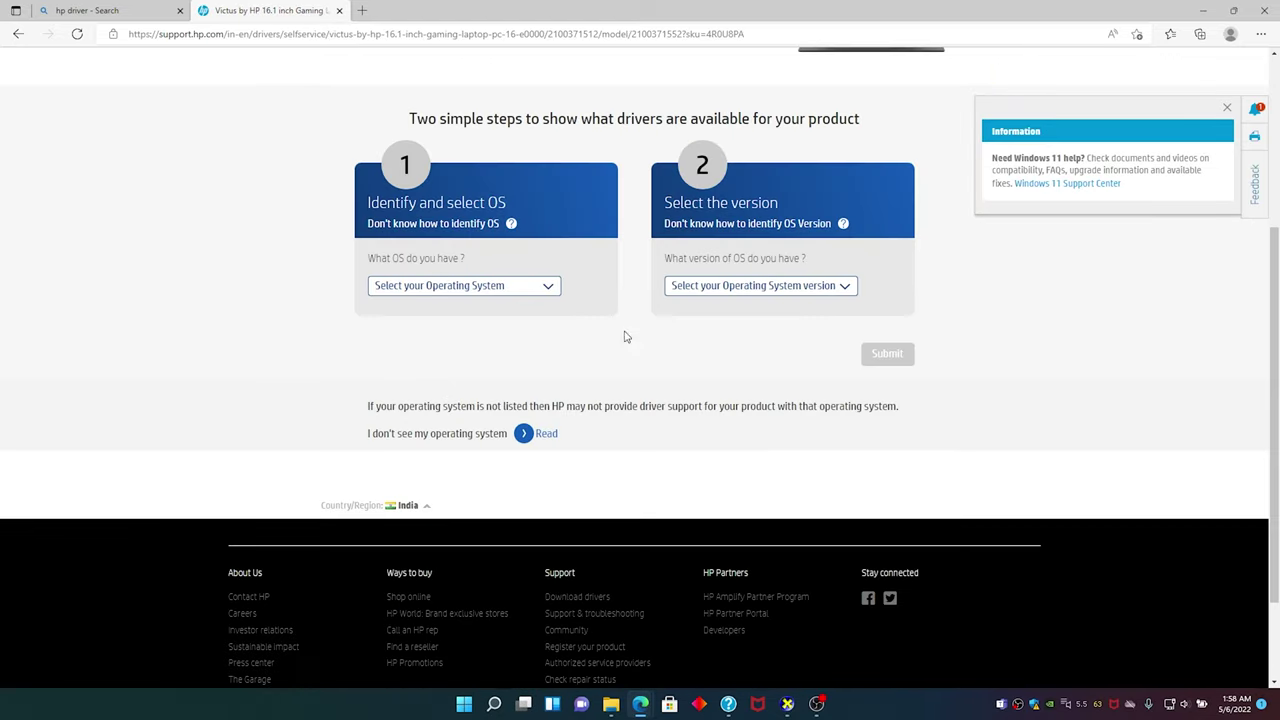
- Select Windows 11 as both the operating system and its version, and submit to list the available drivers
left_click(549, 288)
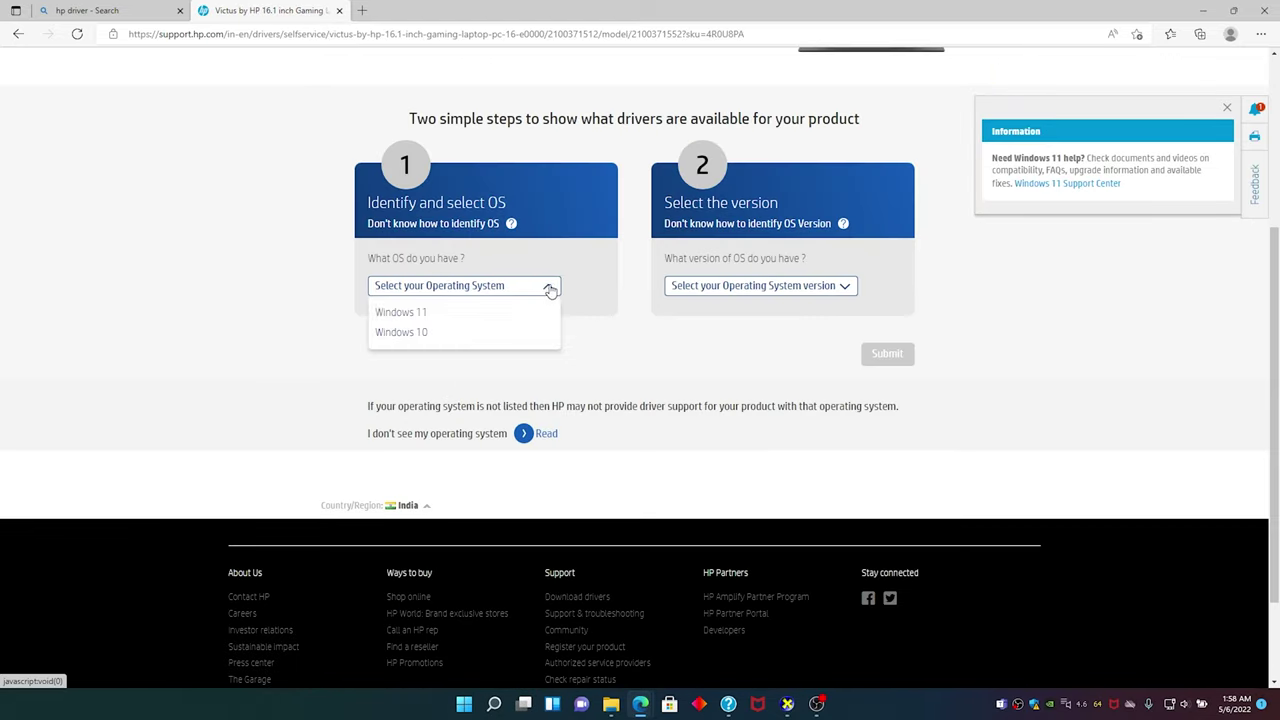
left_click(405, 314)
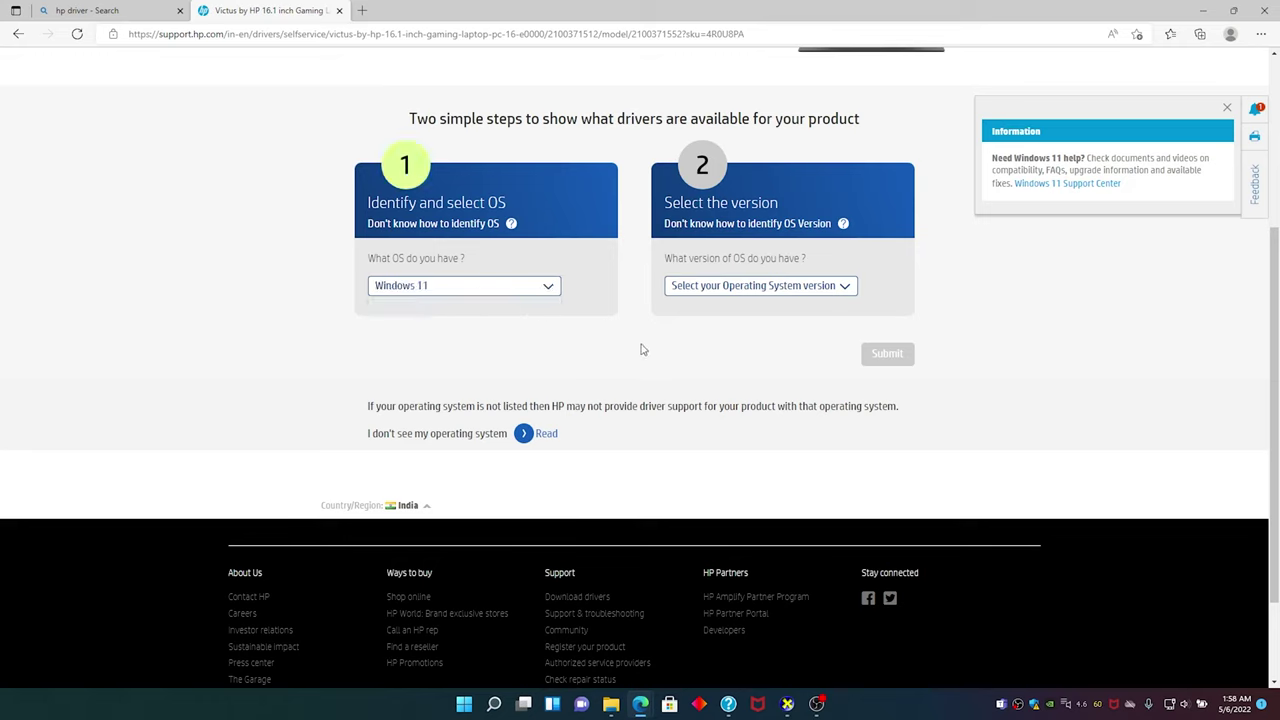
left_click(722, 287)
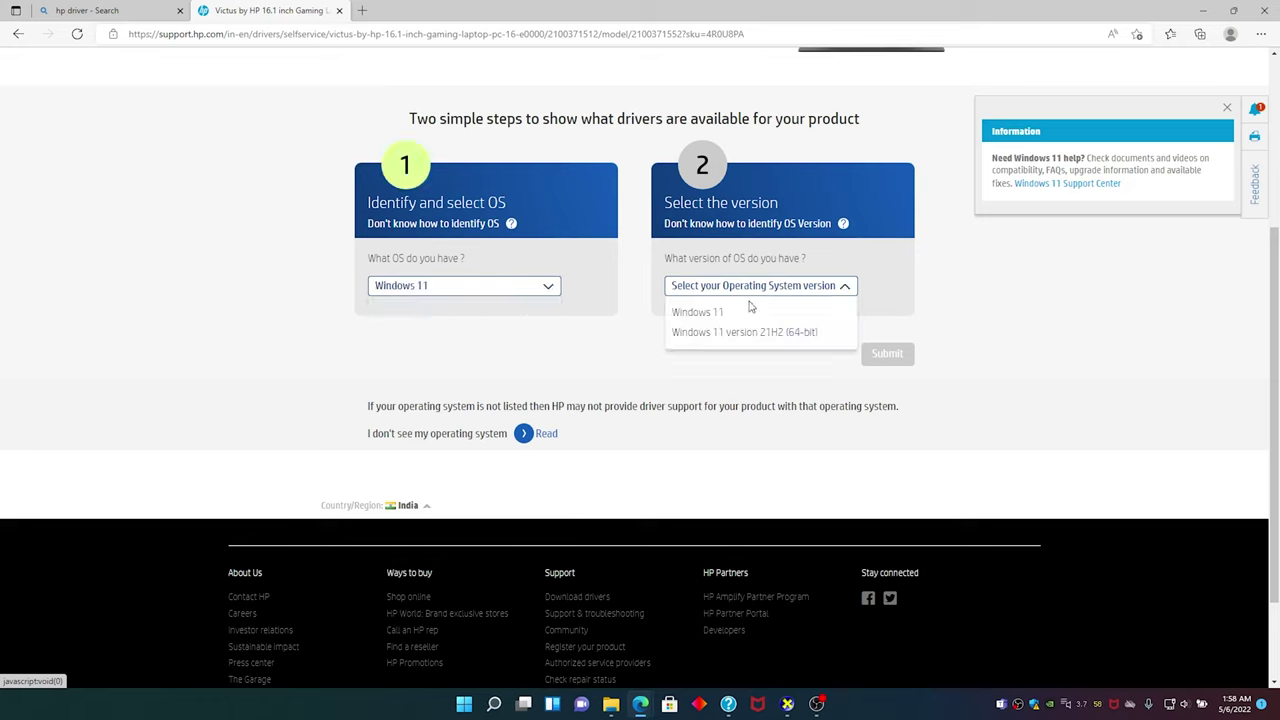
left_click(749, 311)
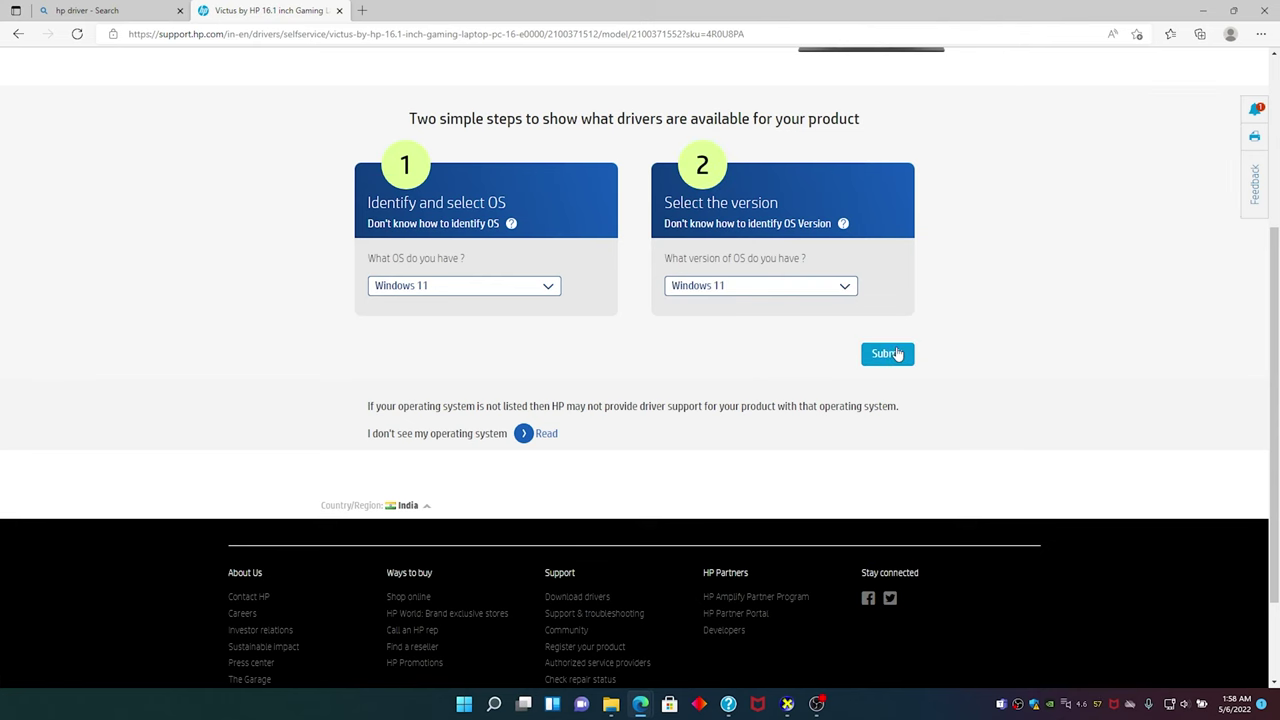
left_click(887, 354)
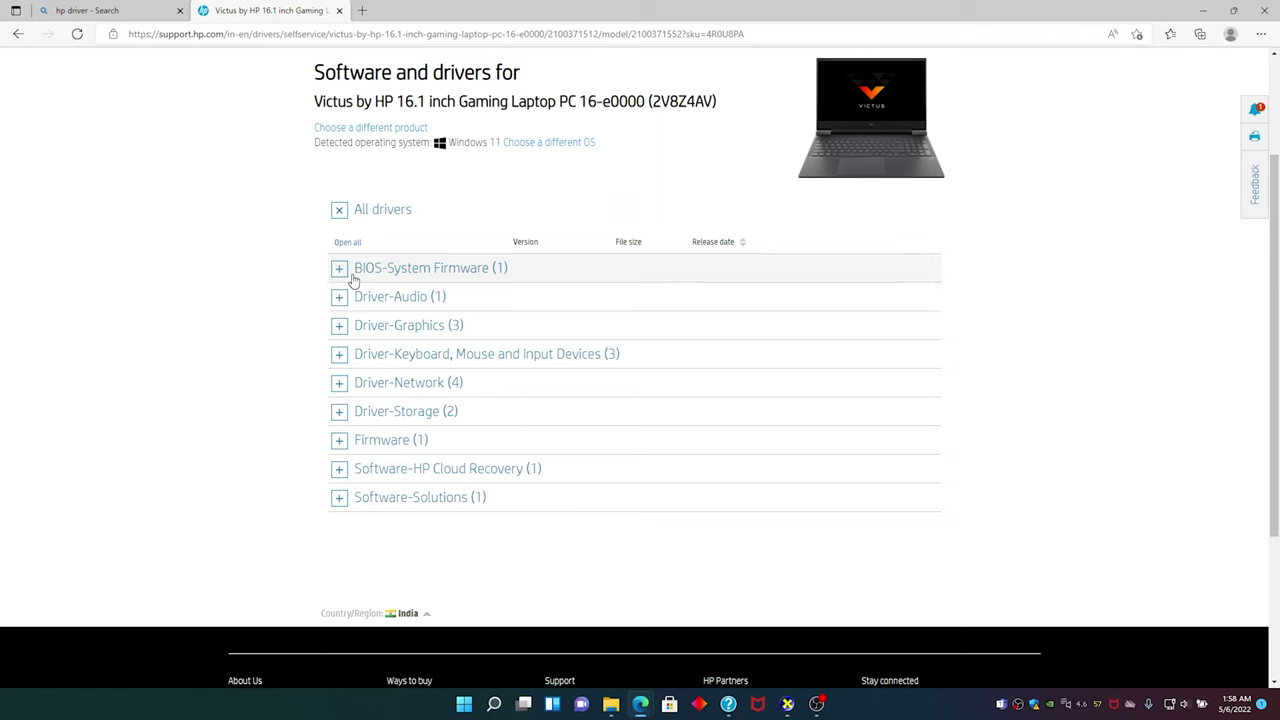
- Expand the BIOS-System Firmware category under All drivers to show its available update
left_click(340, 214)
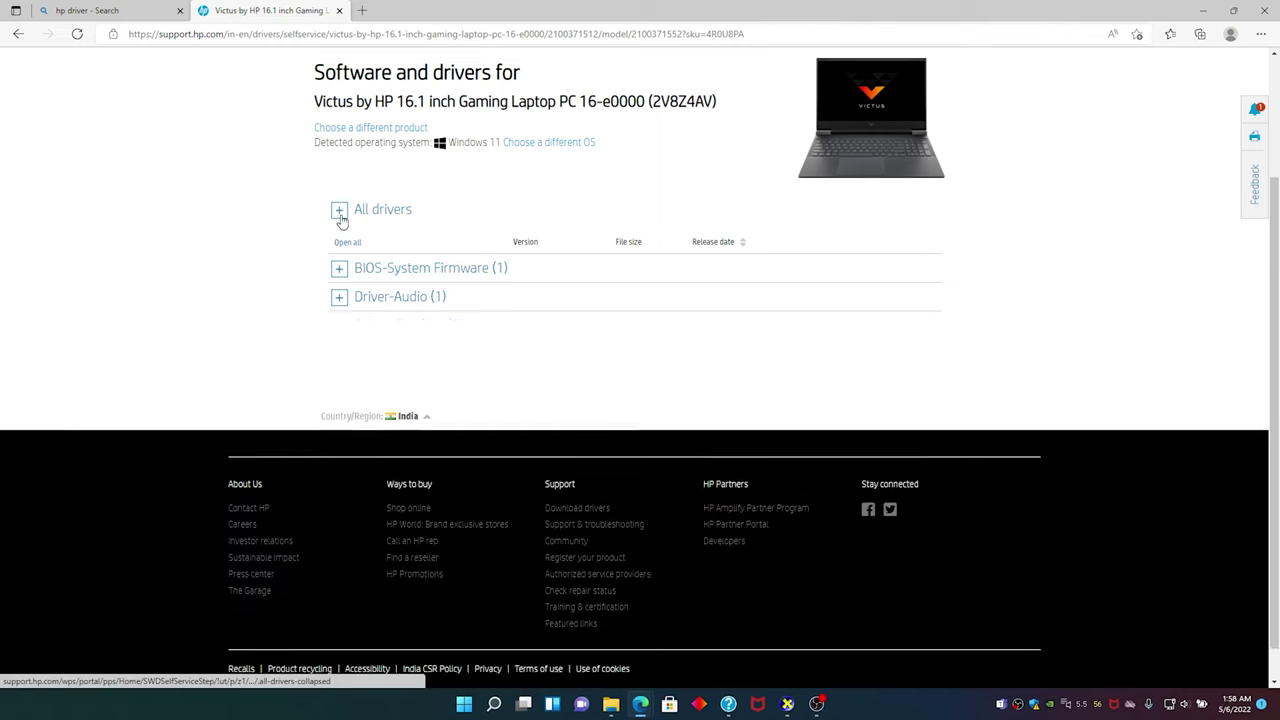
left_click(341, 264)
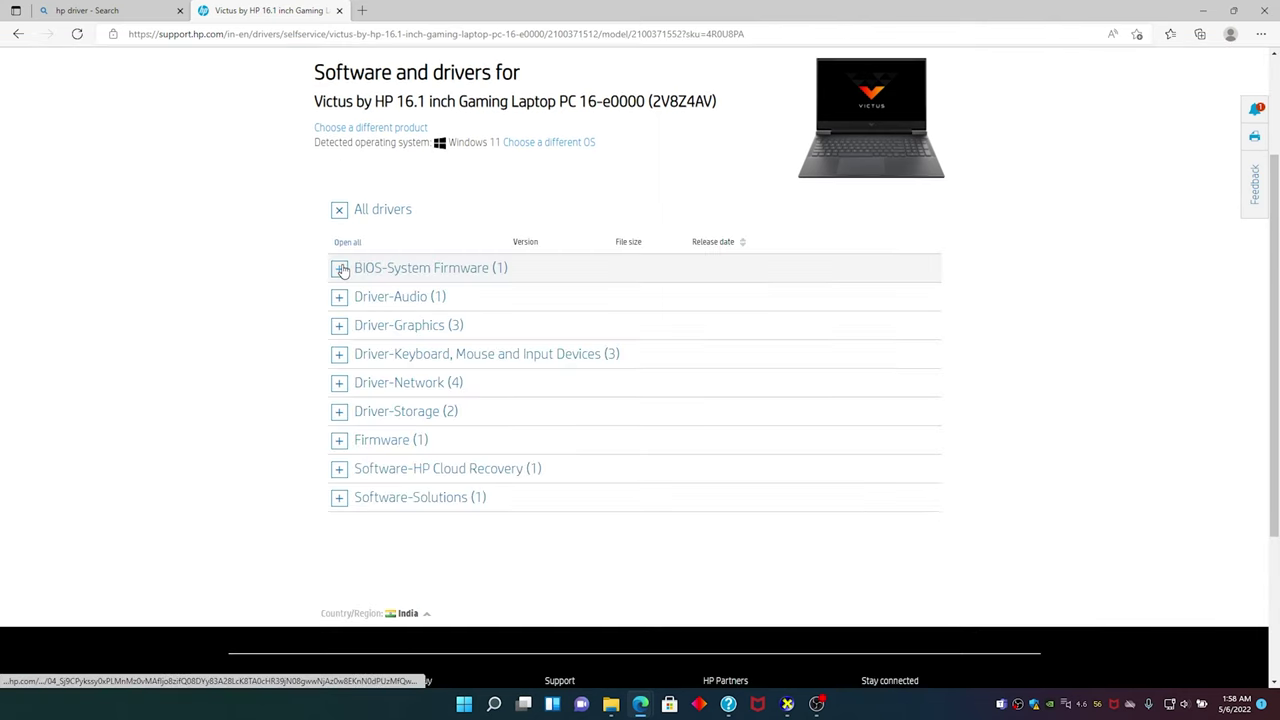
left_click(341, 270)
double_click(517, 296)
left_click(999, 308)
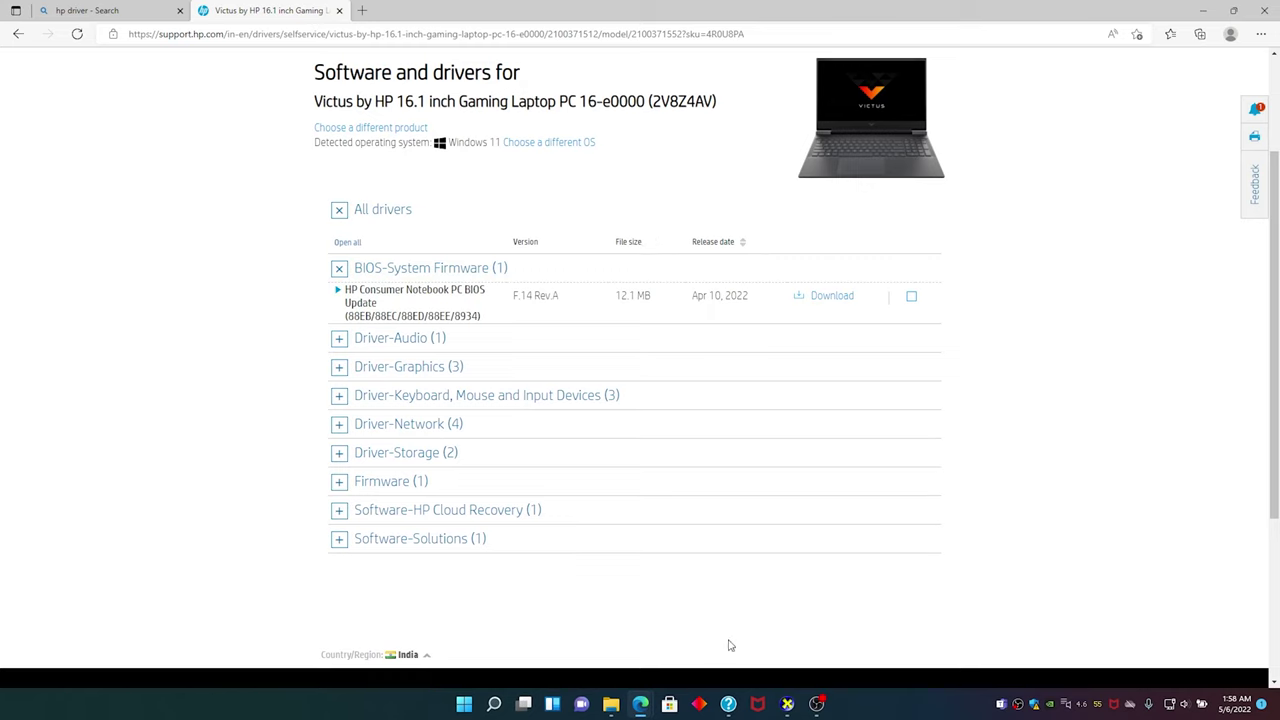
- Switch to the DirectX Diagnostic Tool, check the installed BIOS version in the system information and minimize the tool
left_click(787, 703)
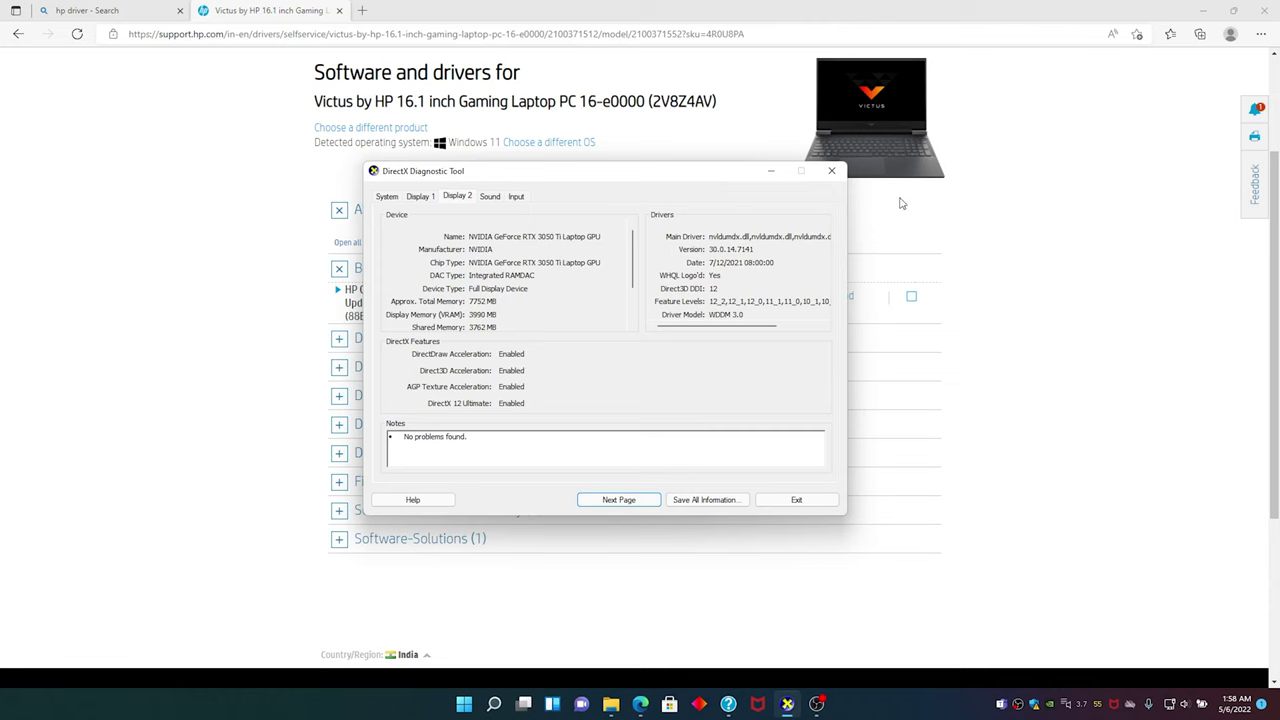
left_click_drag(527, 175, 831, 170)
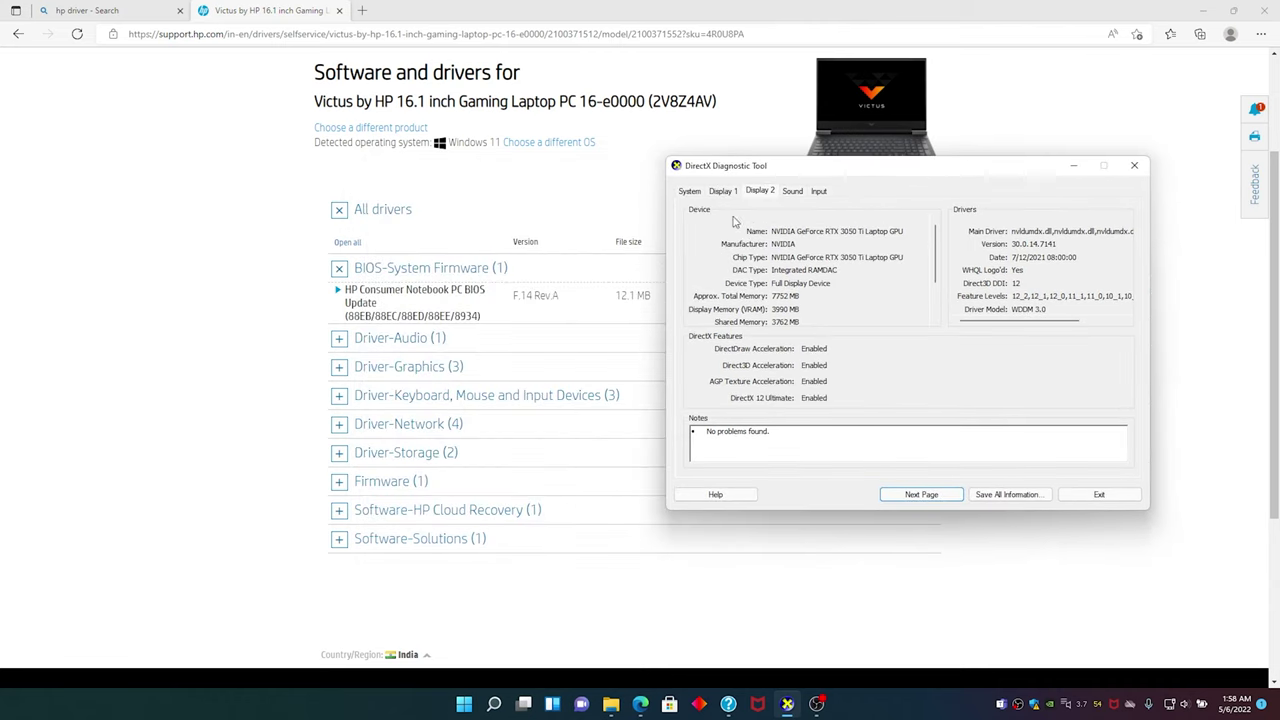
left_click(689, 192)
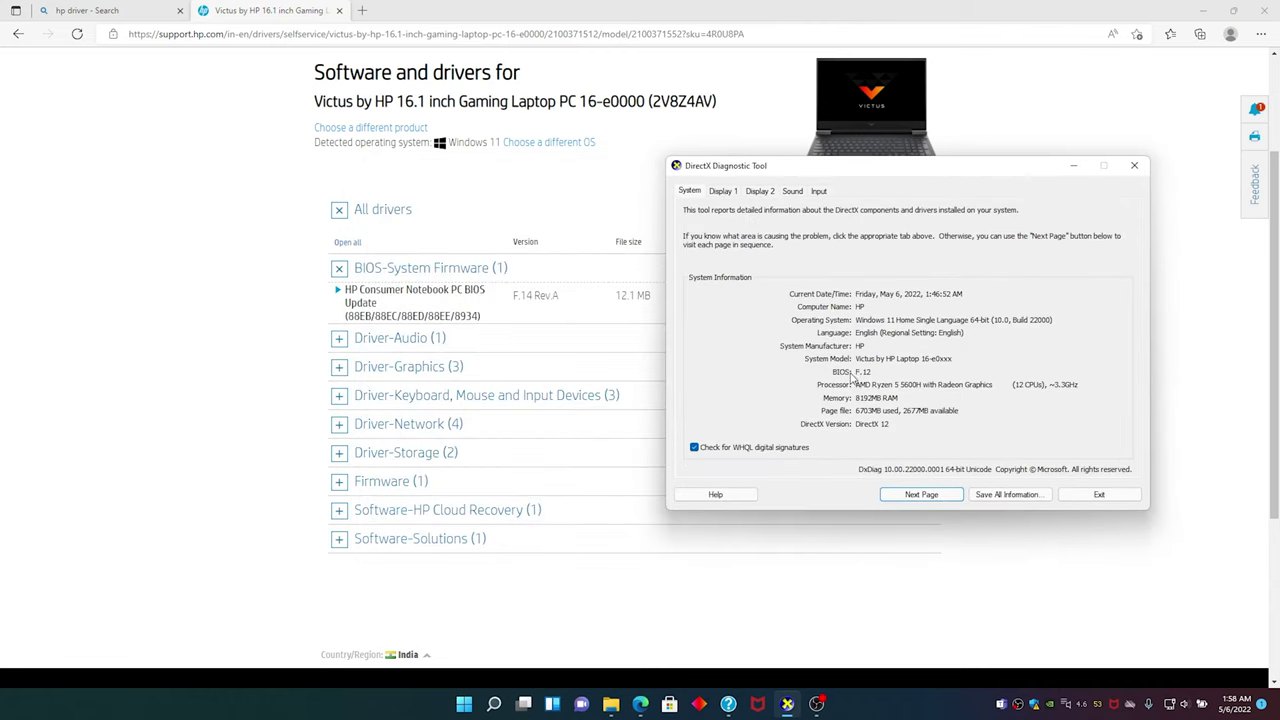
left_click(1073, 166)
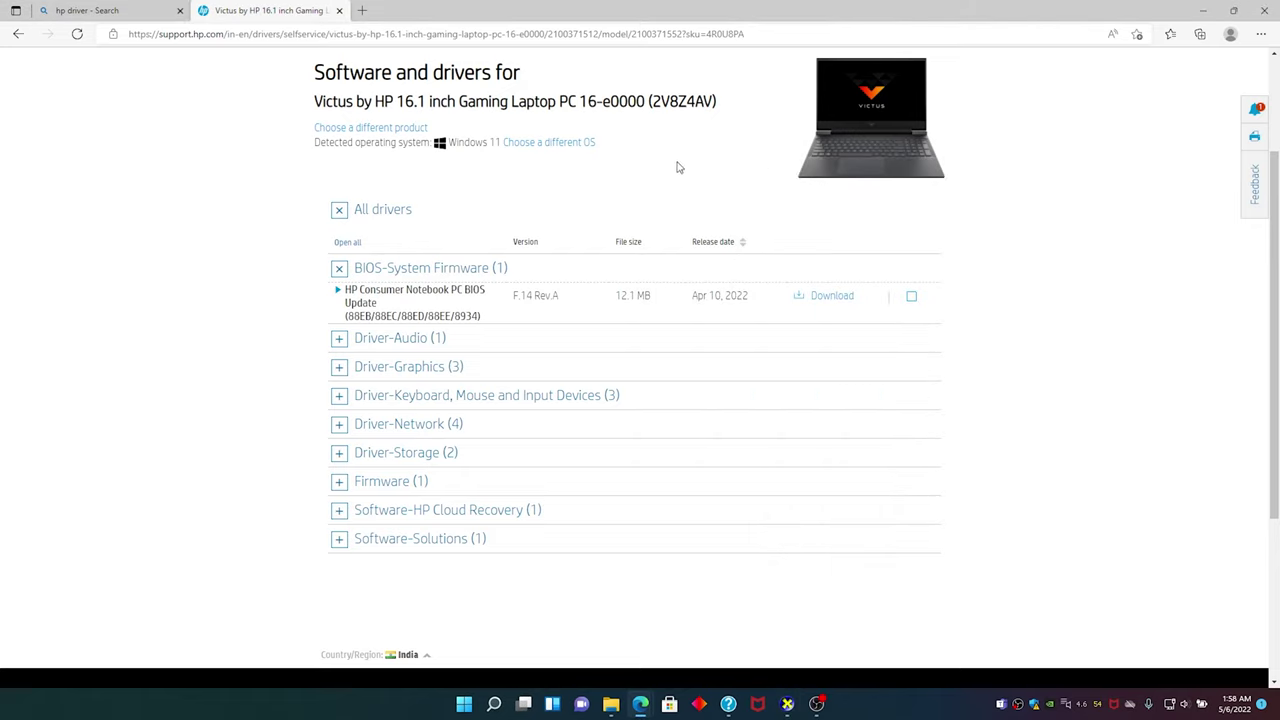
- Download the HP Consumer Notebook PC BIOS Update without using the Download and Install Assistant
left_click(835, 298)
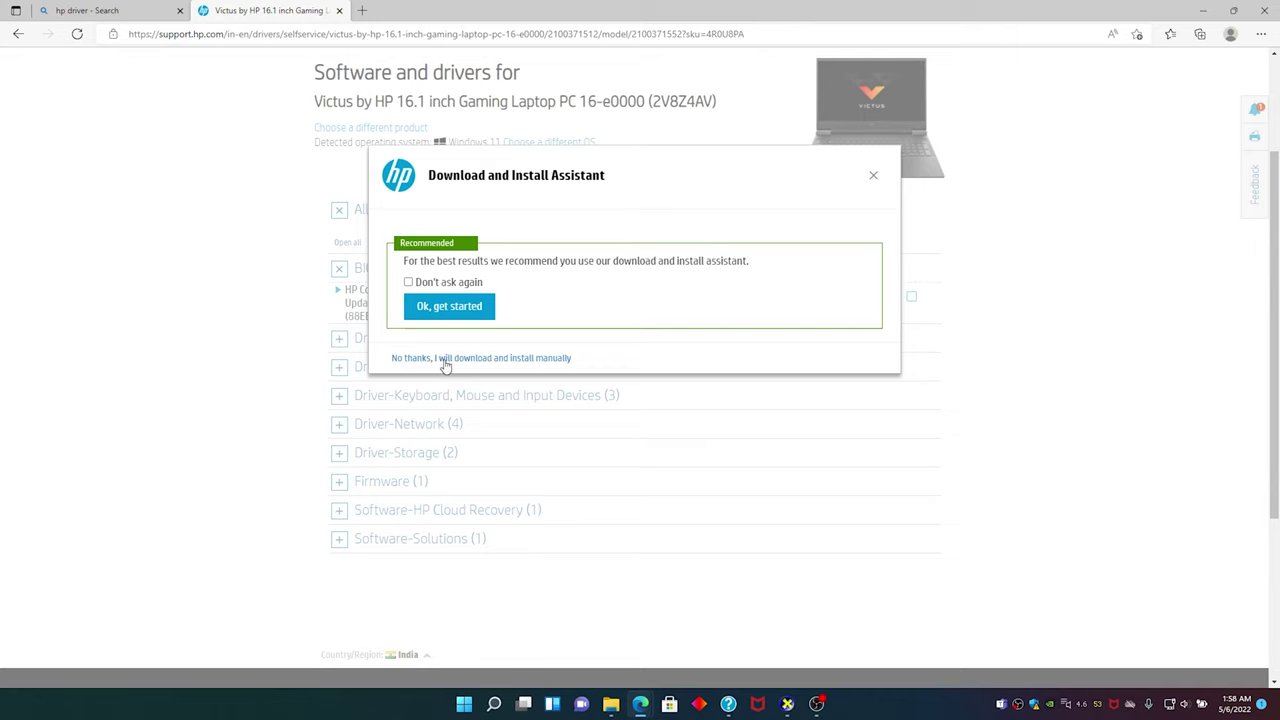
left_click(874, 177)
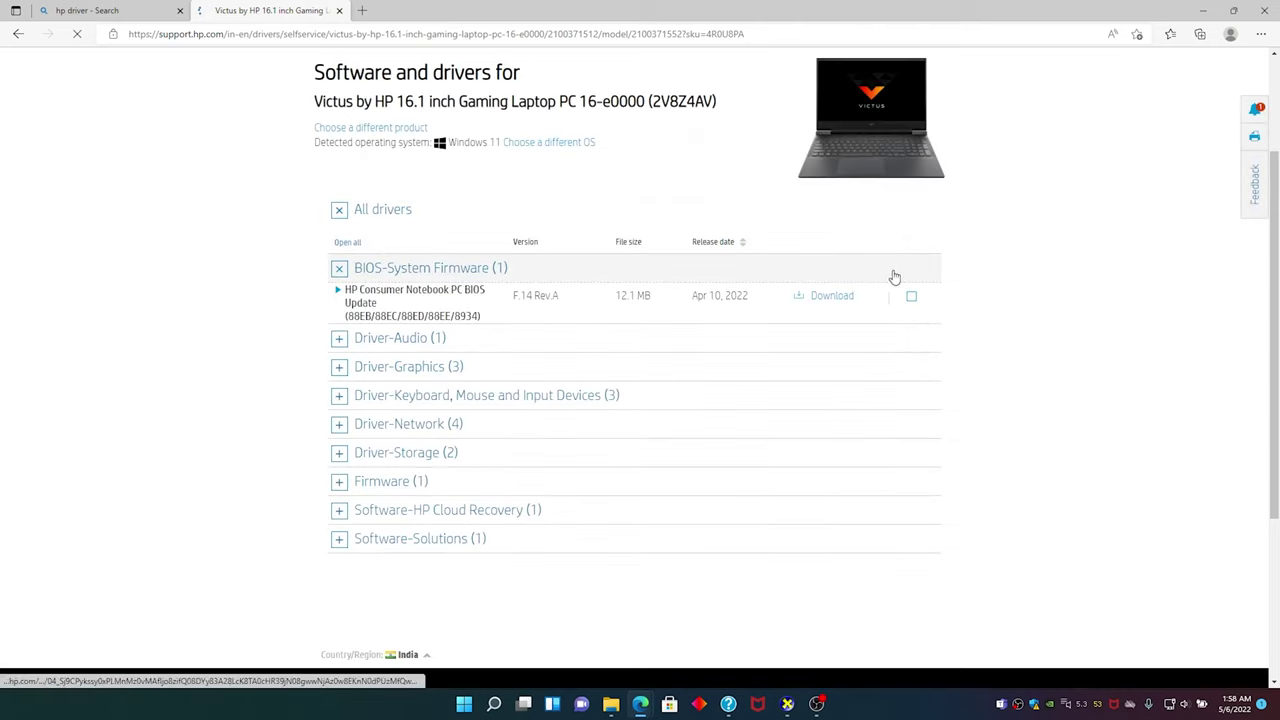
left_click(831, 298)
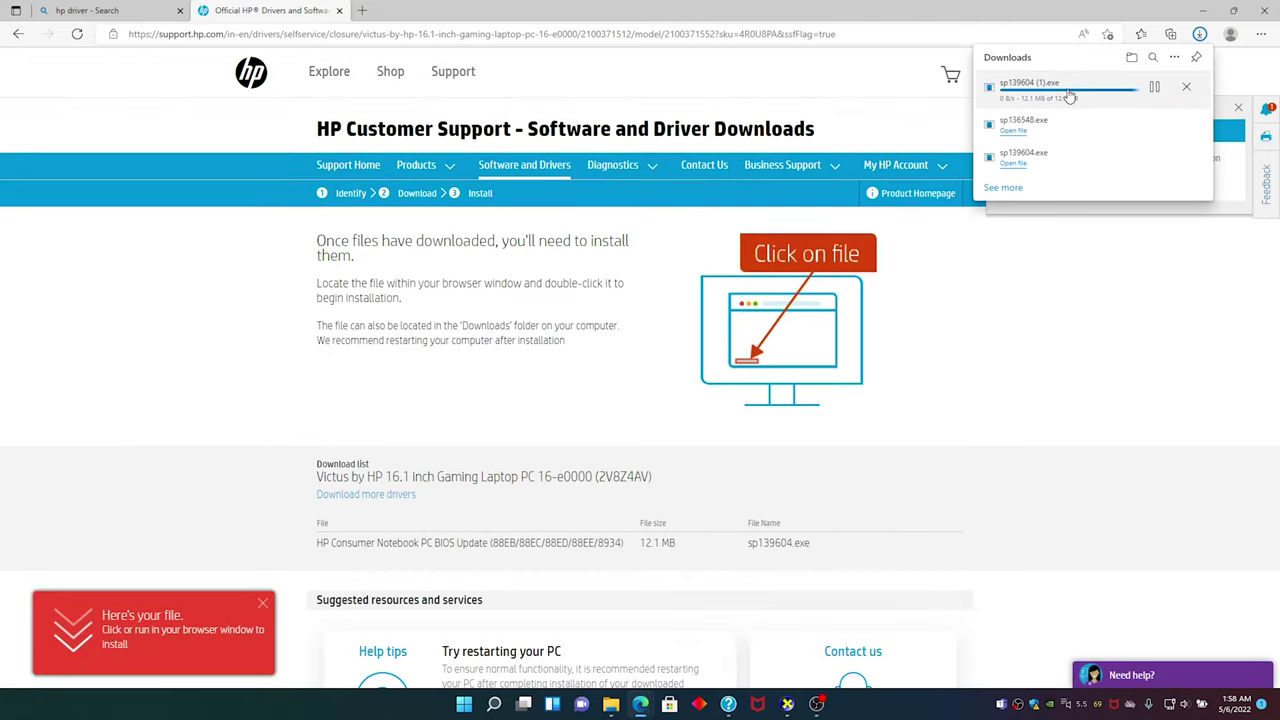
- Return to the laptop's driver list and expand the Driver-Audio category
key("alt+Left")
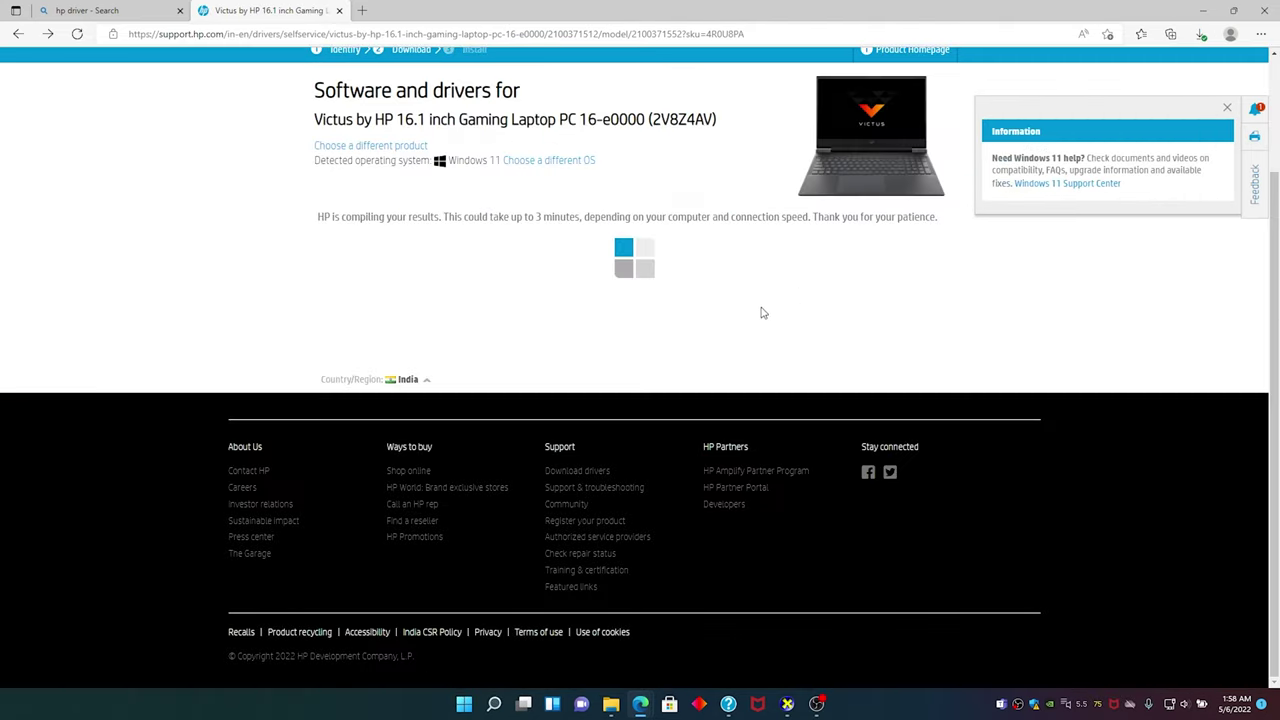
left_click(343, 218)
scroll(286, 249, "down", 1)
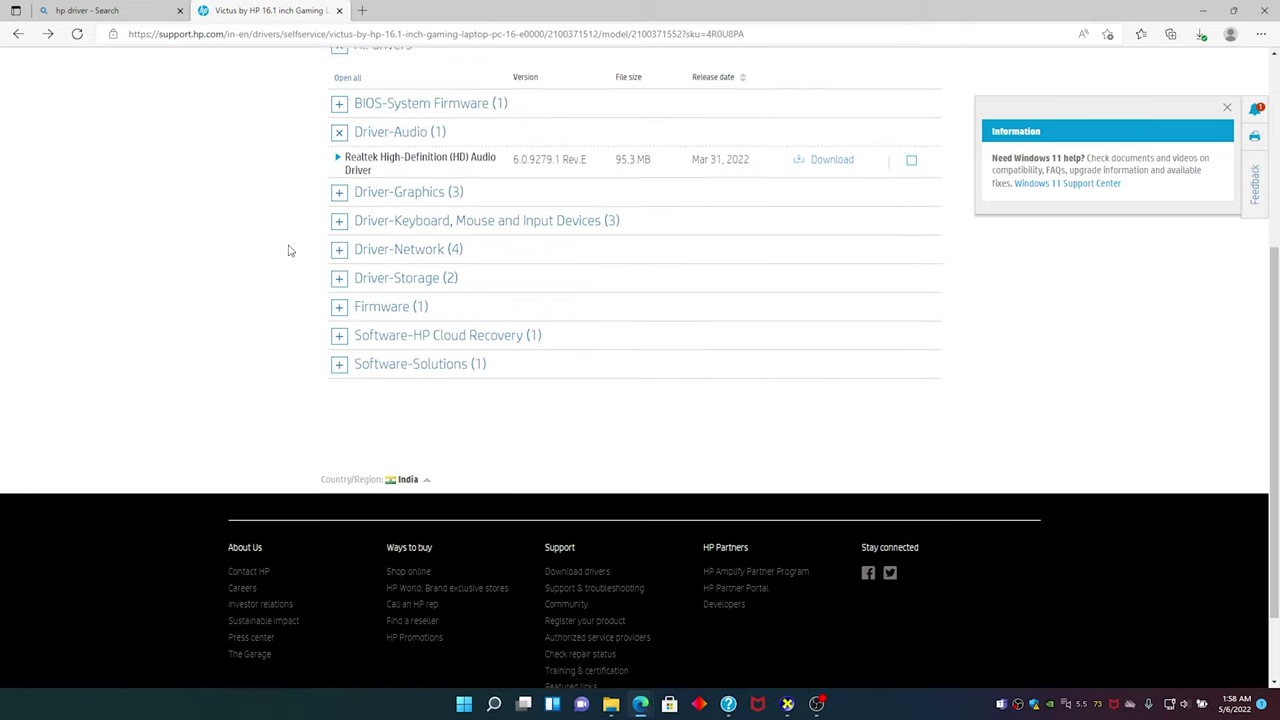
- Expand the Driver-Graphics, Driver-Keyboard, Mouse and Input Devices, and Driver-Network categories in the driver list
left_click(339, 186)
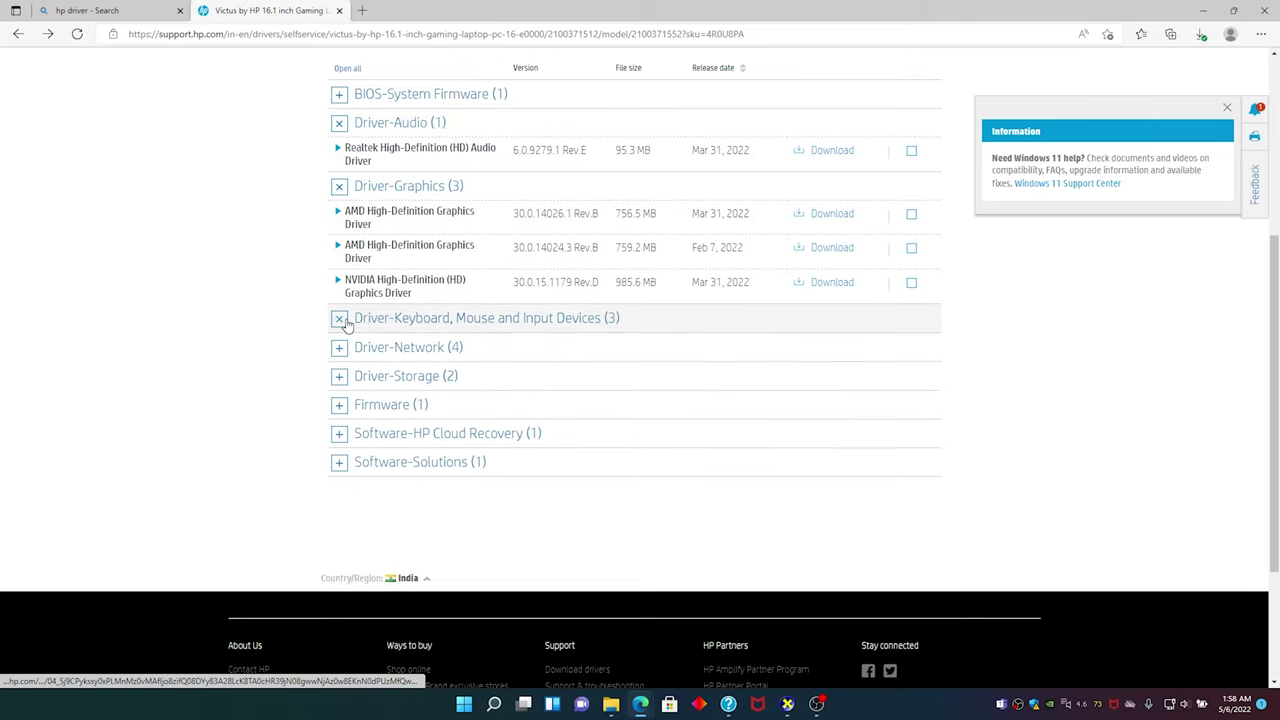
left_click(341, 317)
scroll(221, 309, "down", 1)
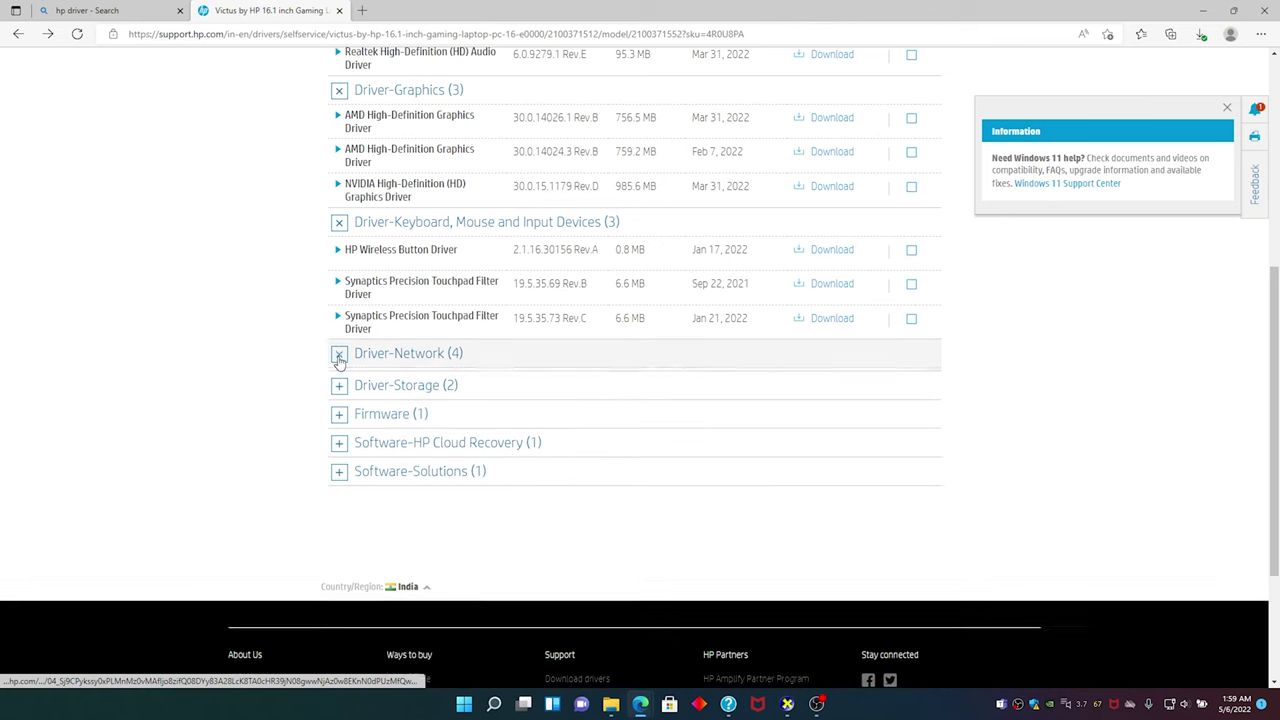
left_click(338, 354)
- Download the Realtek RTL8xxx Wireless LAN Drivers version 1.0.0.194 Rev.S and minimize the browser
scroll(277, 317, "up", 1)
scroll(283, 257, "down", 1)
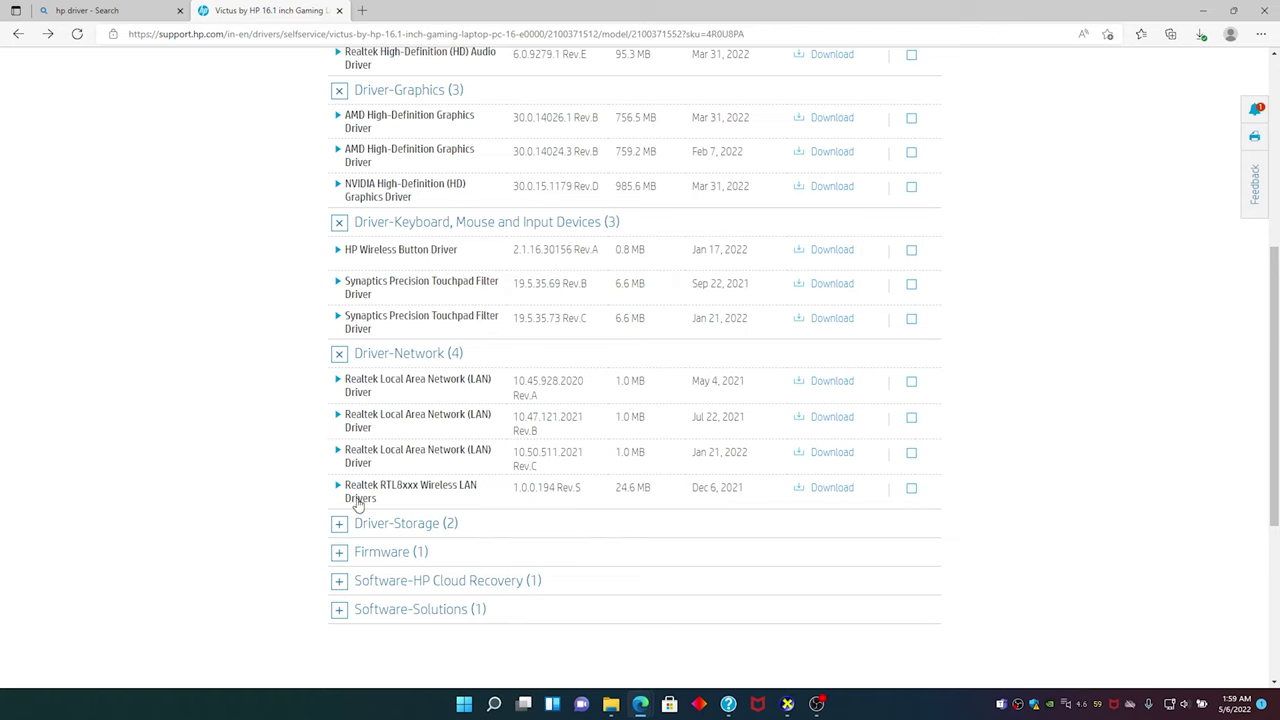
left_click(832, 487)
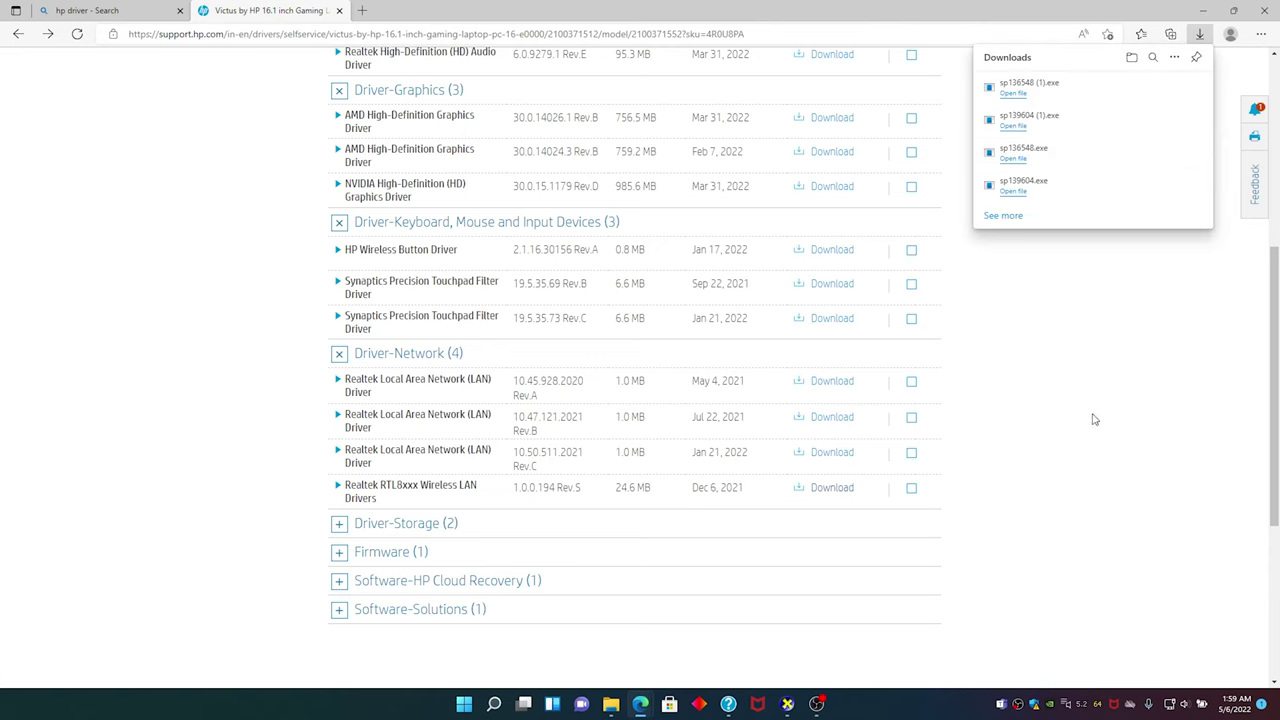
left_click(1203, 10)
left_click(1203, 10)
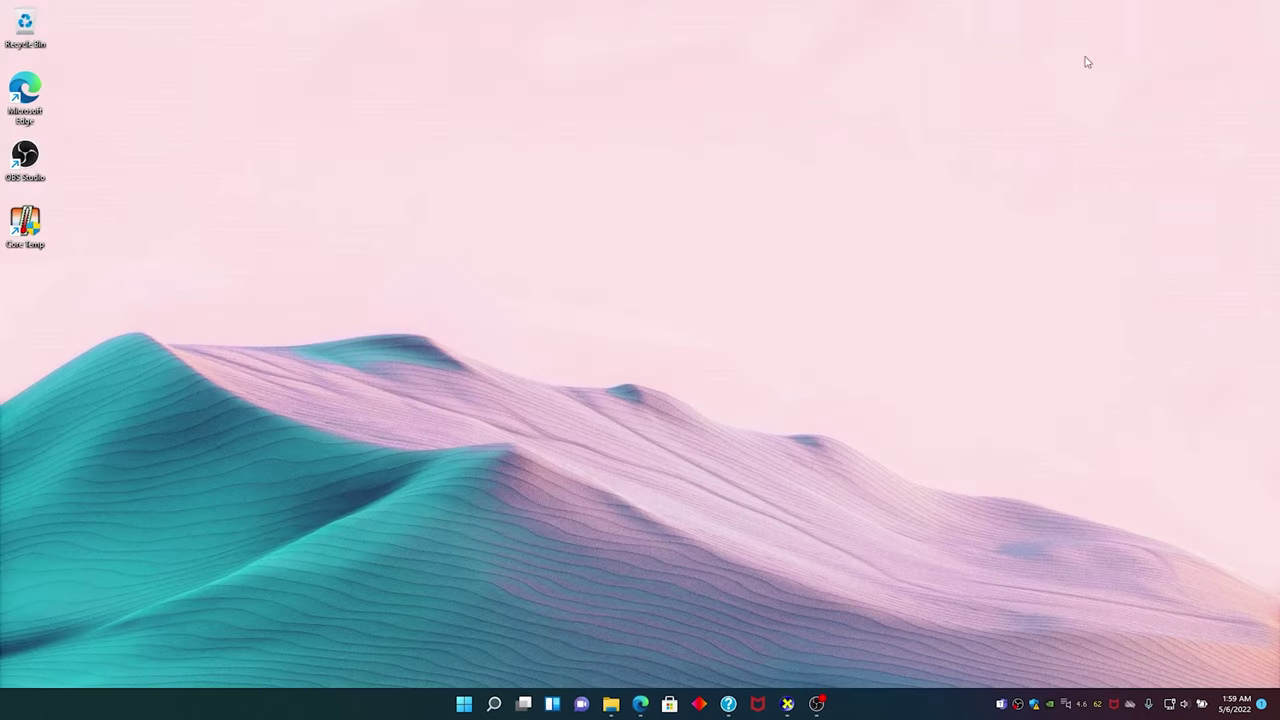
- Search for and open Device Manager, maximize it, and expand the Network adapters and Display adapters categories
right_click(420, 84)
left_click(565, 278)
left_click(462, 702)
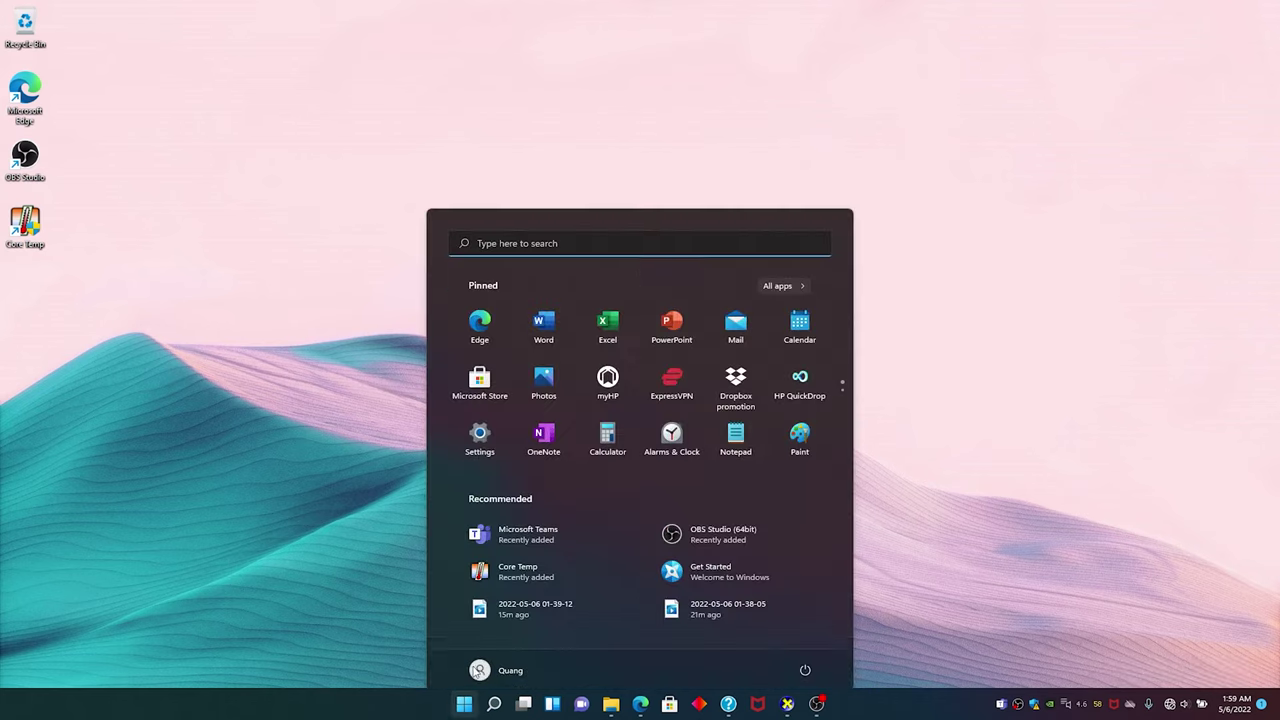
left_click(563, 236)
type("device Manager")
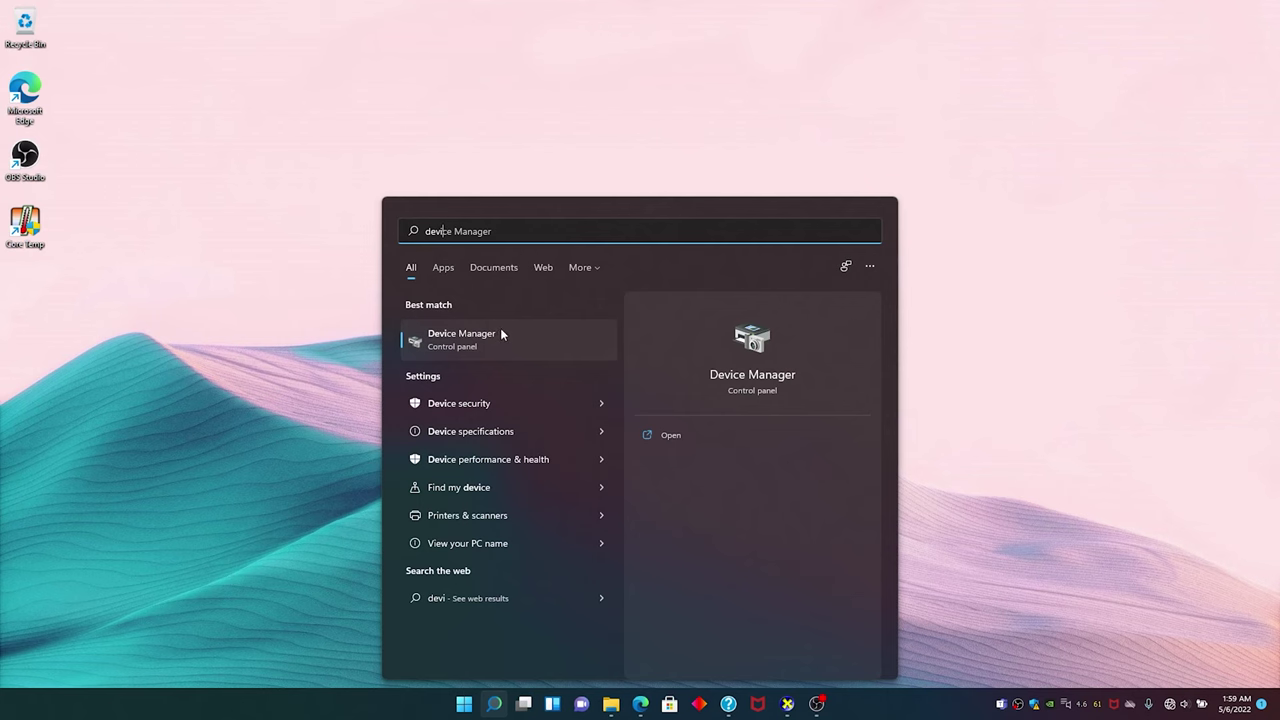
left_click(500, 336)
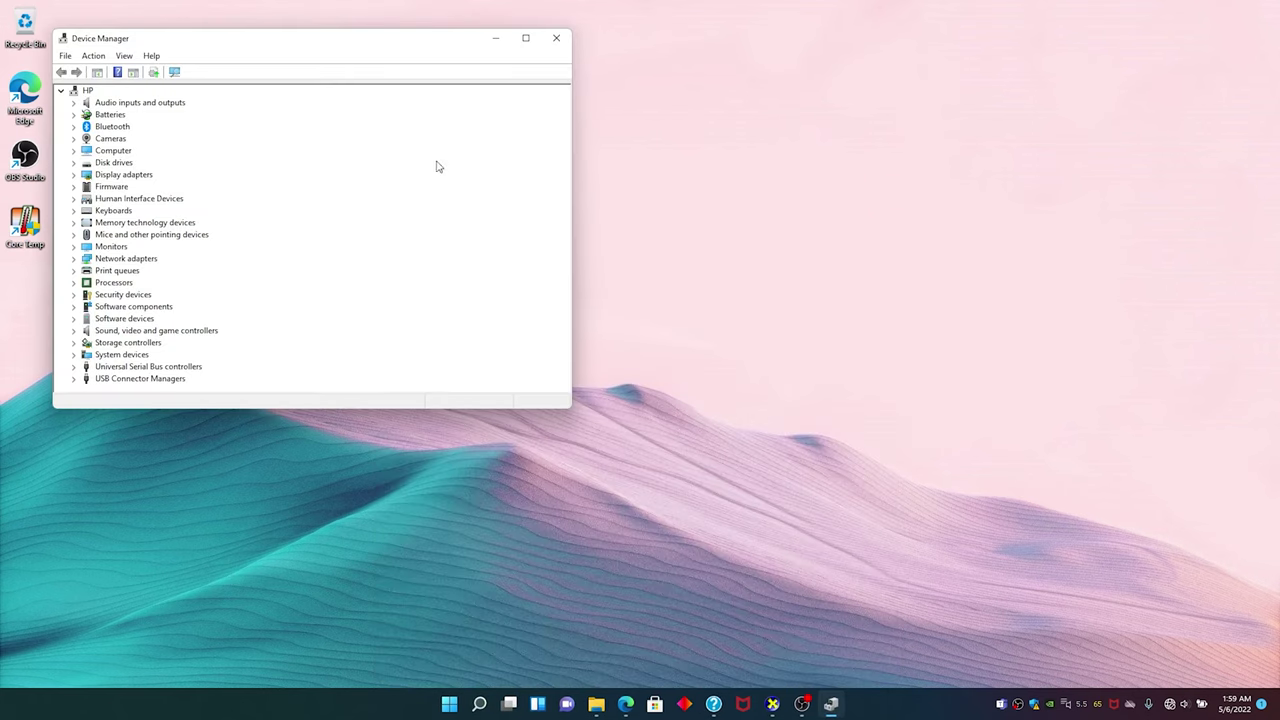
left_click_drag(347, 48, 729, 168)
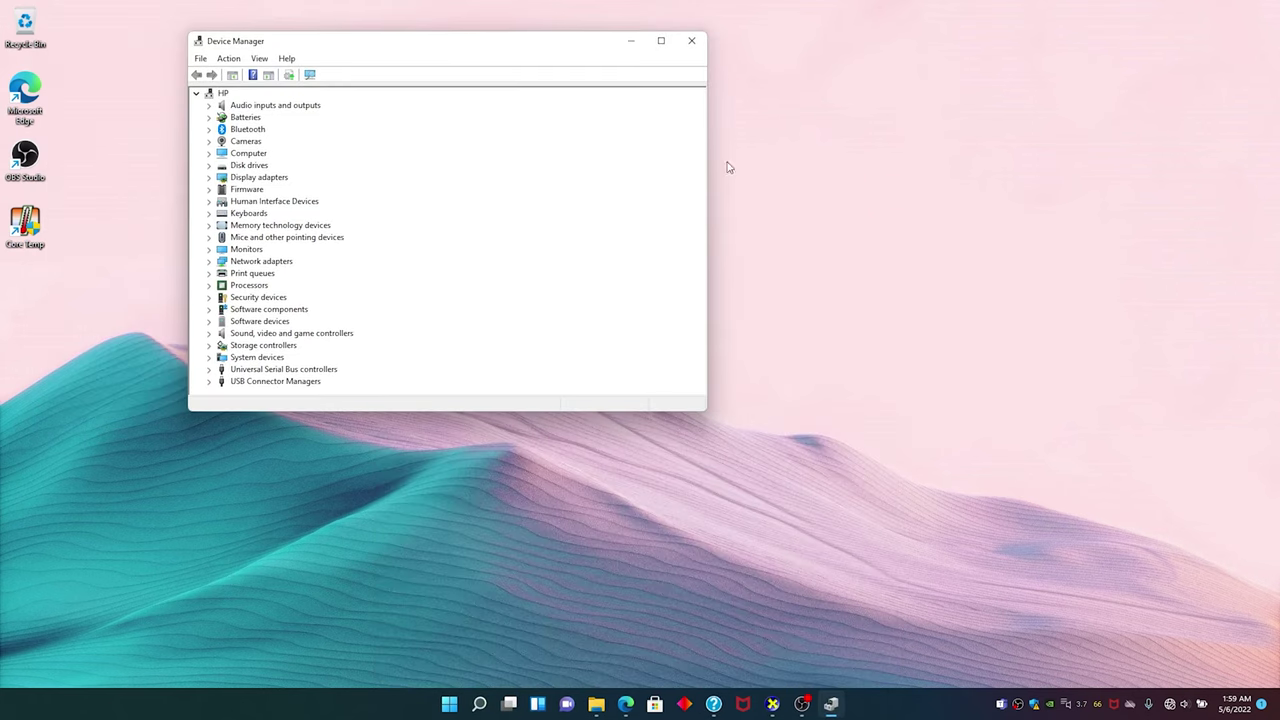
left_click(661, 41)
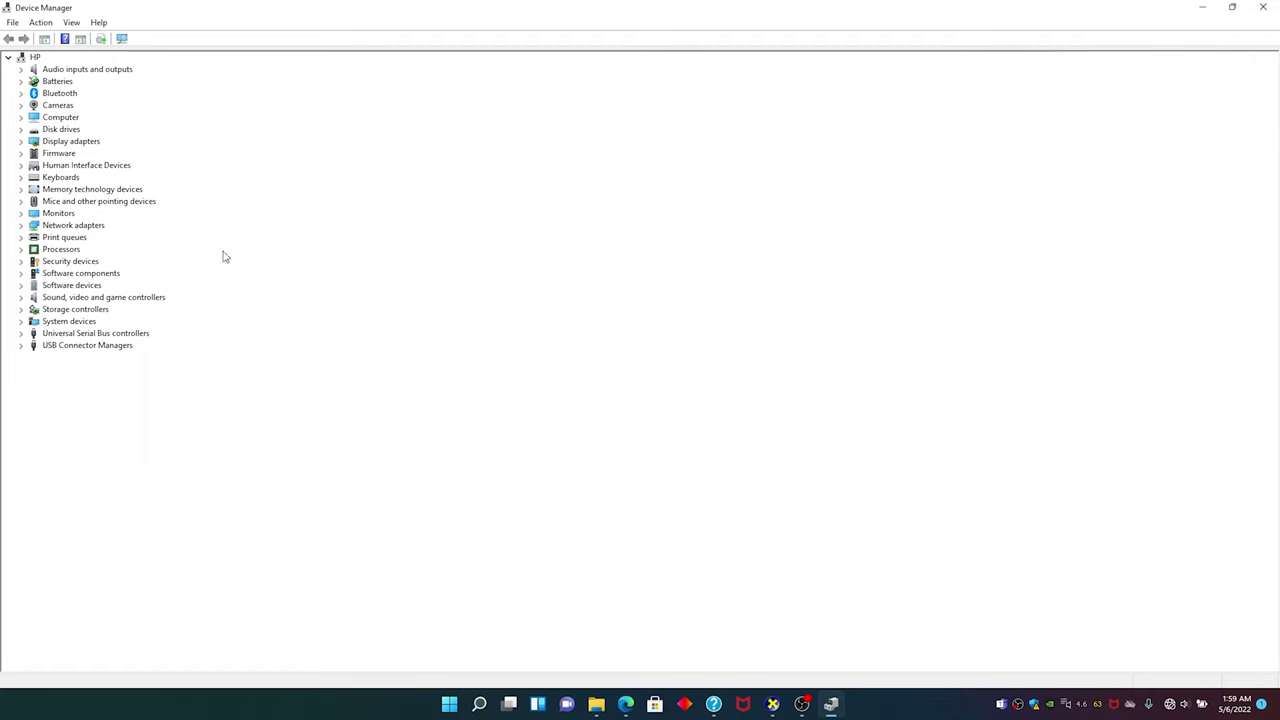
left_click(21, 226)
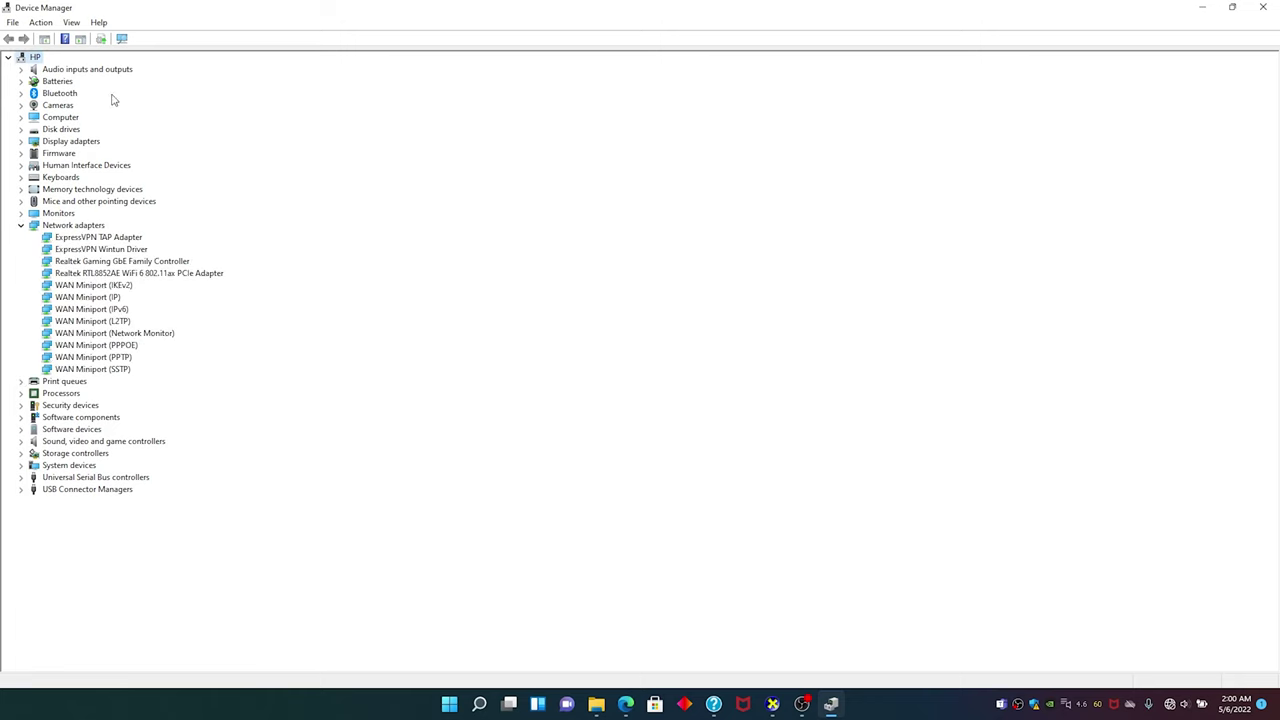
left_click(21, 142)
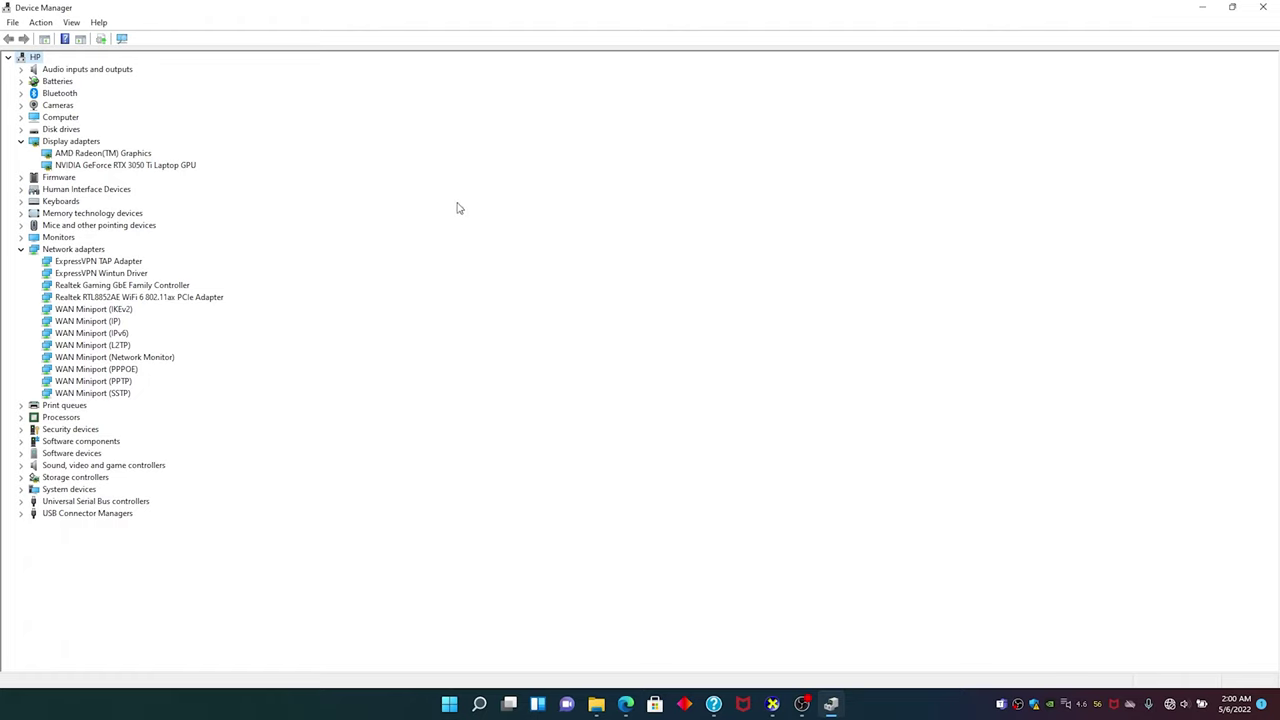
- Uninstall the Realtek RTL8852AE WiFi 6 adapter together with its driver, and minimize Device Manager
left_click(83, 298)
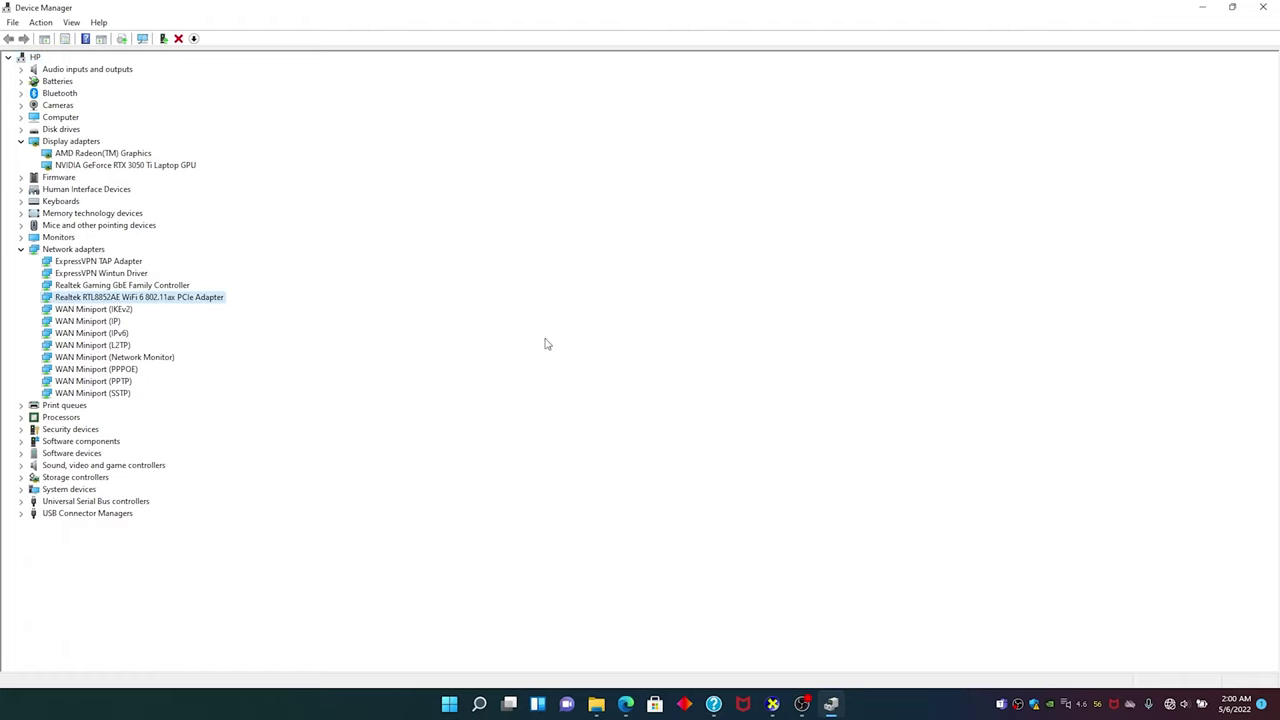
right_click(194, 300)
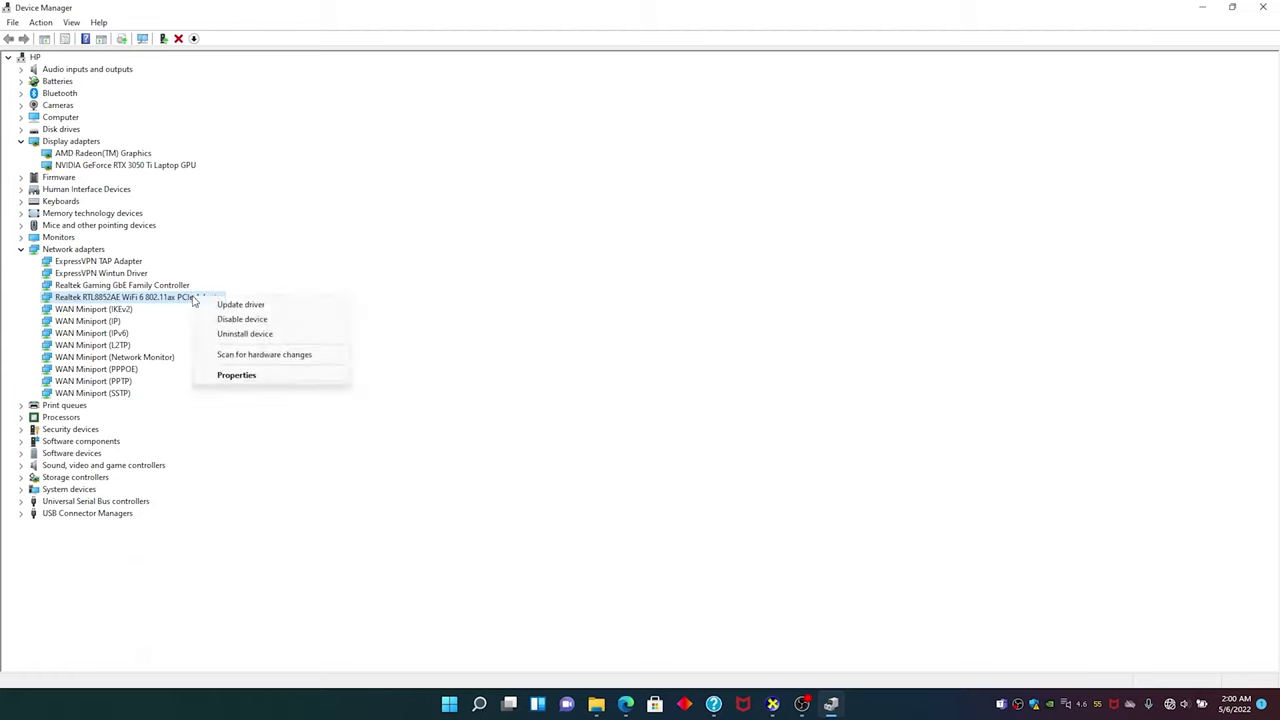
left_click(263, 335)
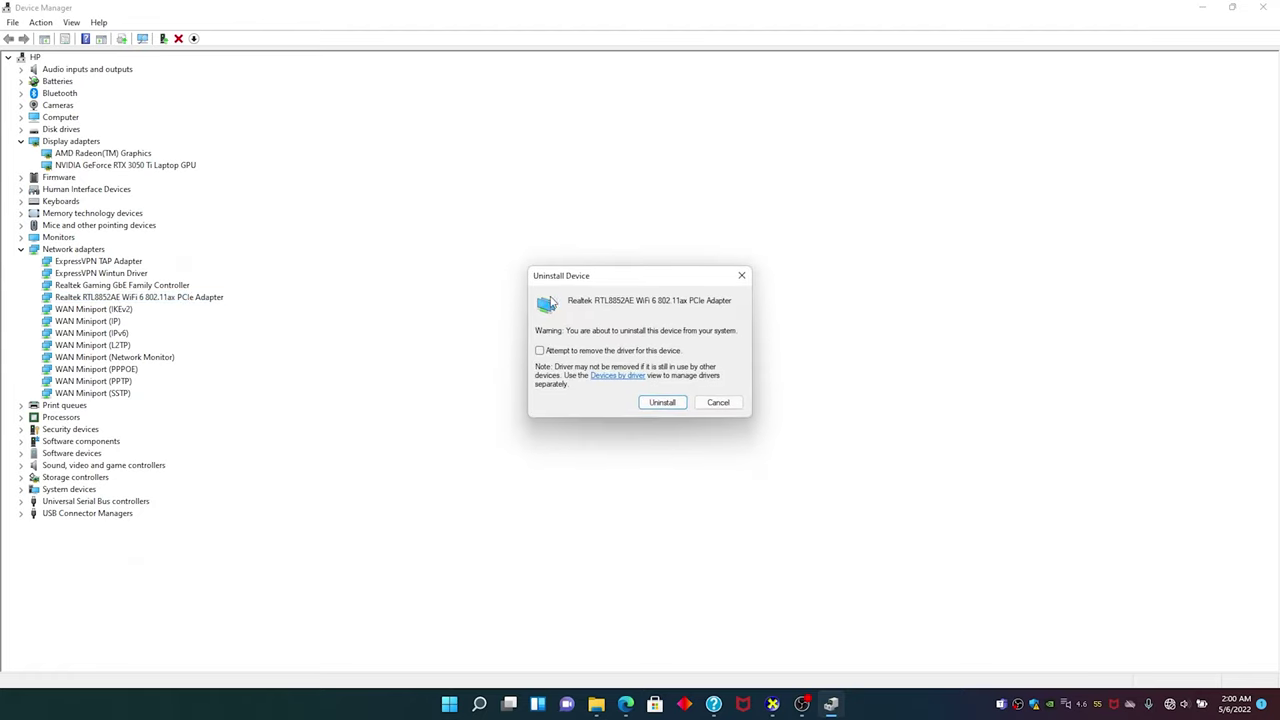
left_click(540, 352)
left_click(668, 402)
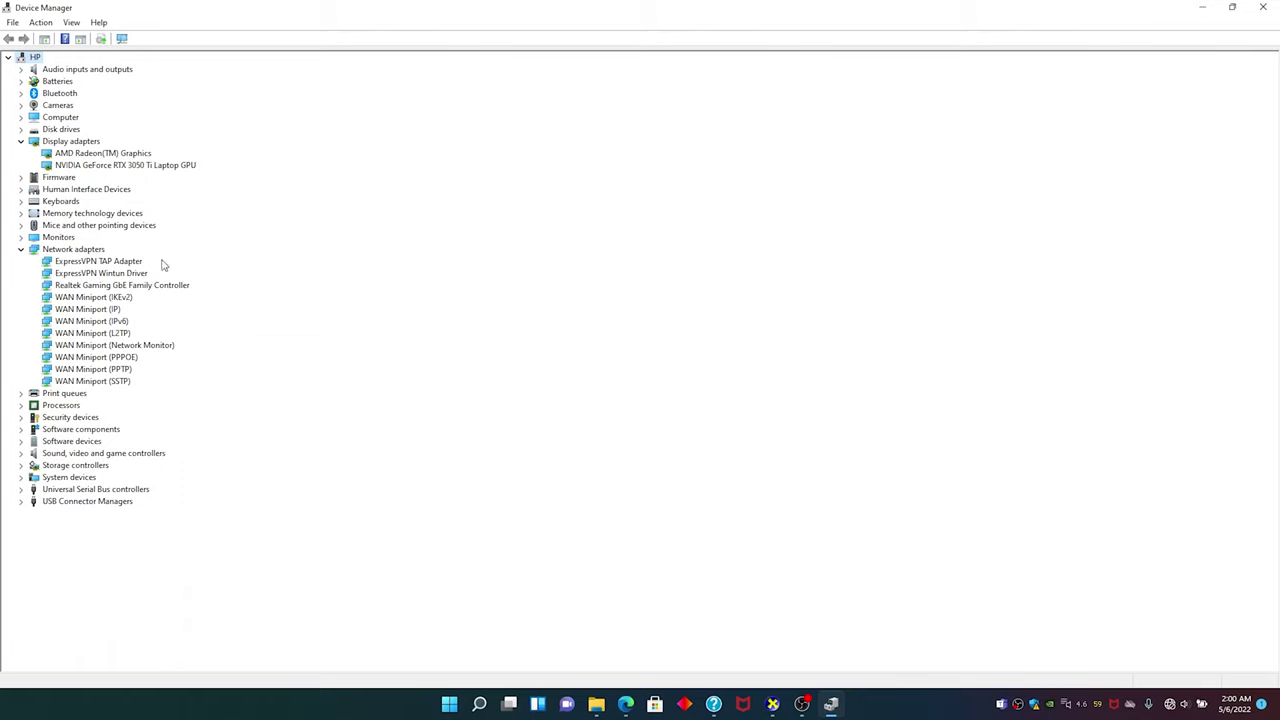
left_click(1195, 12)
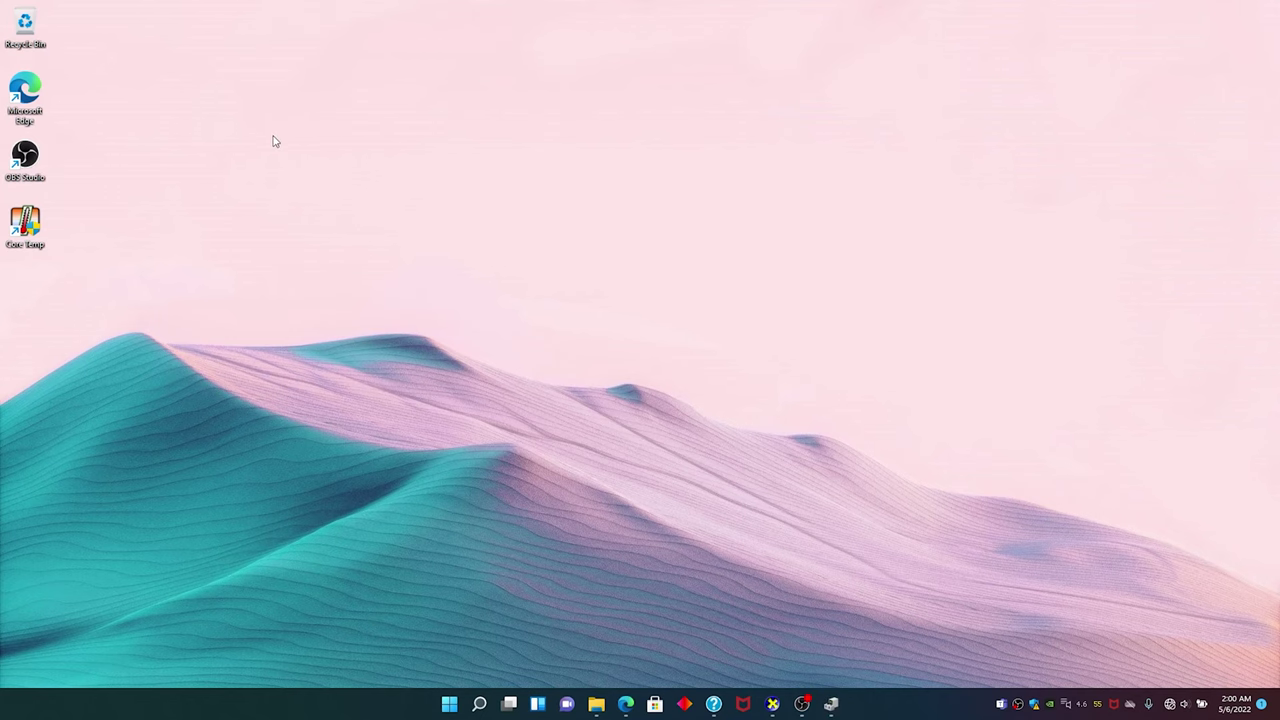
- Open the Downloads folder in File Explorer and maximize the window
key("super+e")
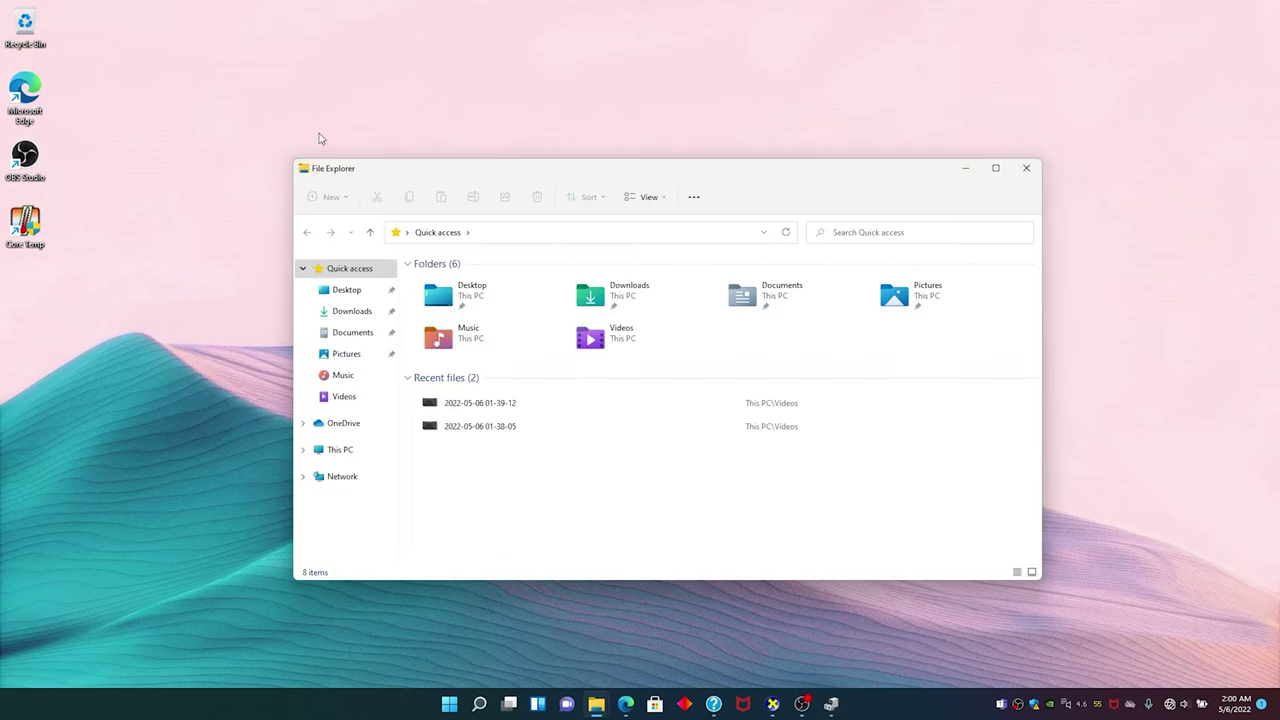
left_click(366, 314)
left_click(997, 170)
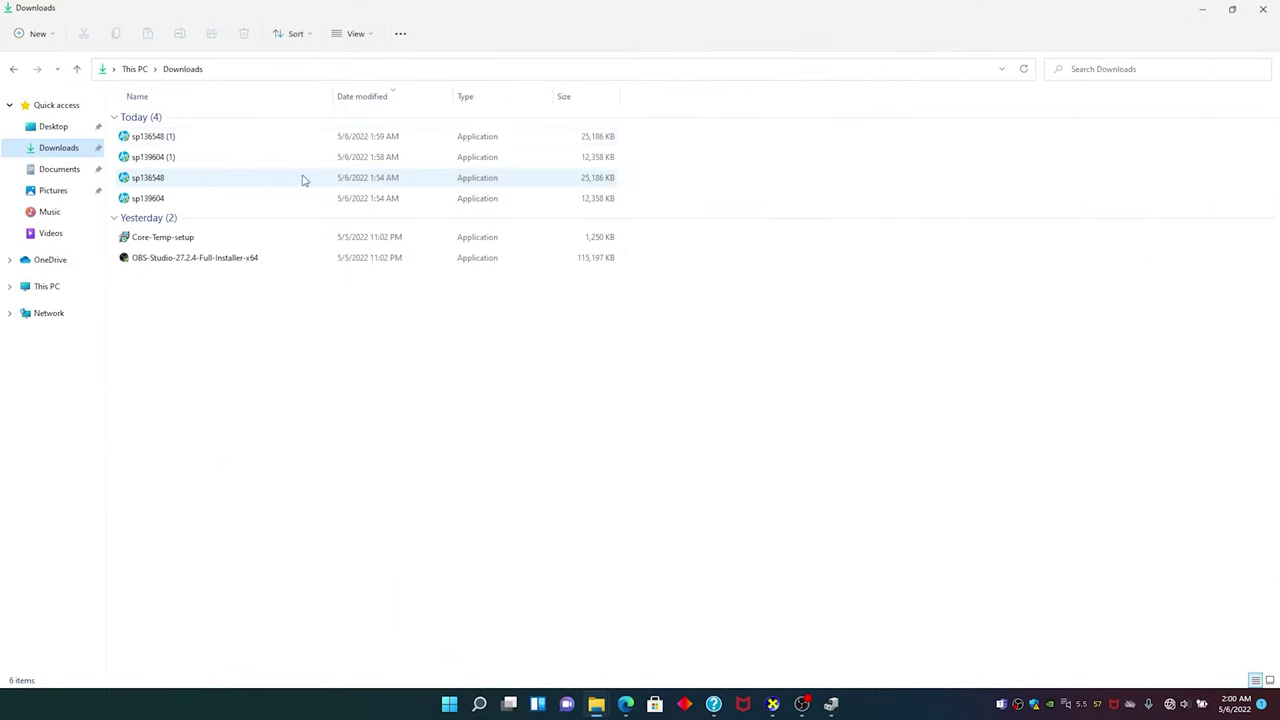
- Run the sp136548 (1) wireless LAN driver package, accept its license agreement, finish the wrapper and minimize the Downloads window
left_click(189, 135)
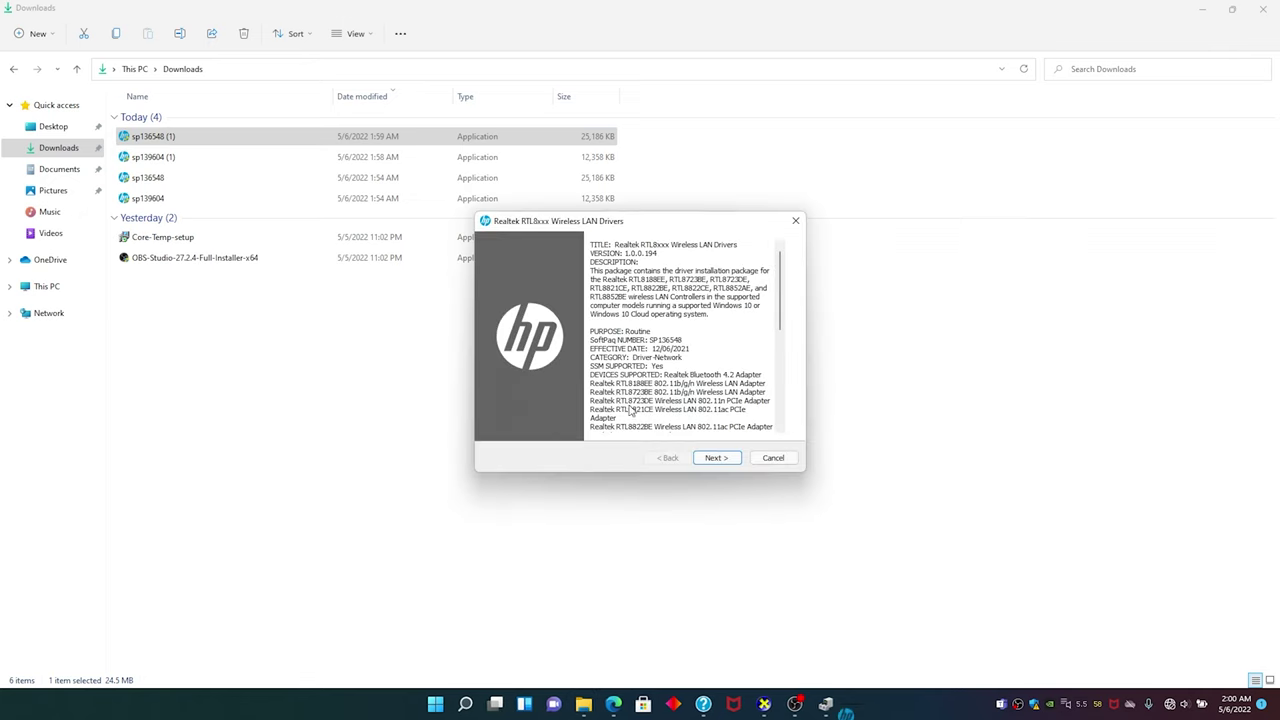
left_click(716, 458)
left_click(605, 412)
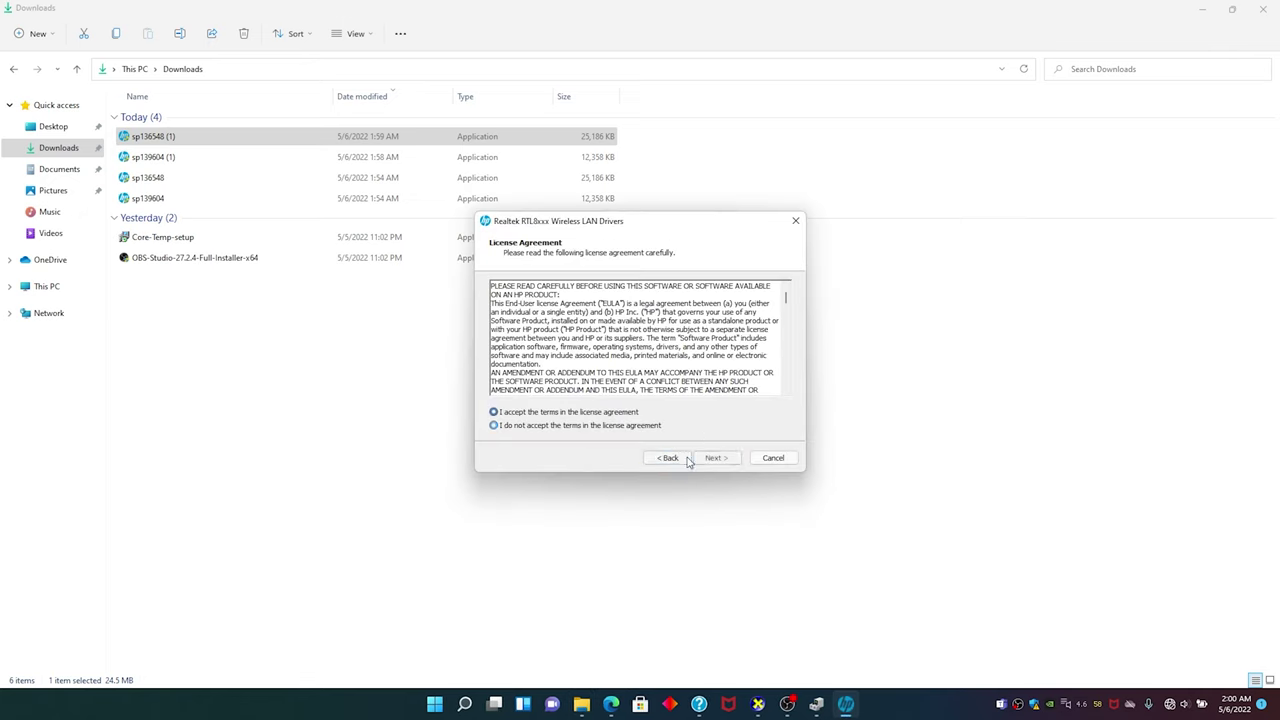
left_click(714, 459)
left_click(723, 457)
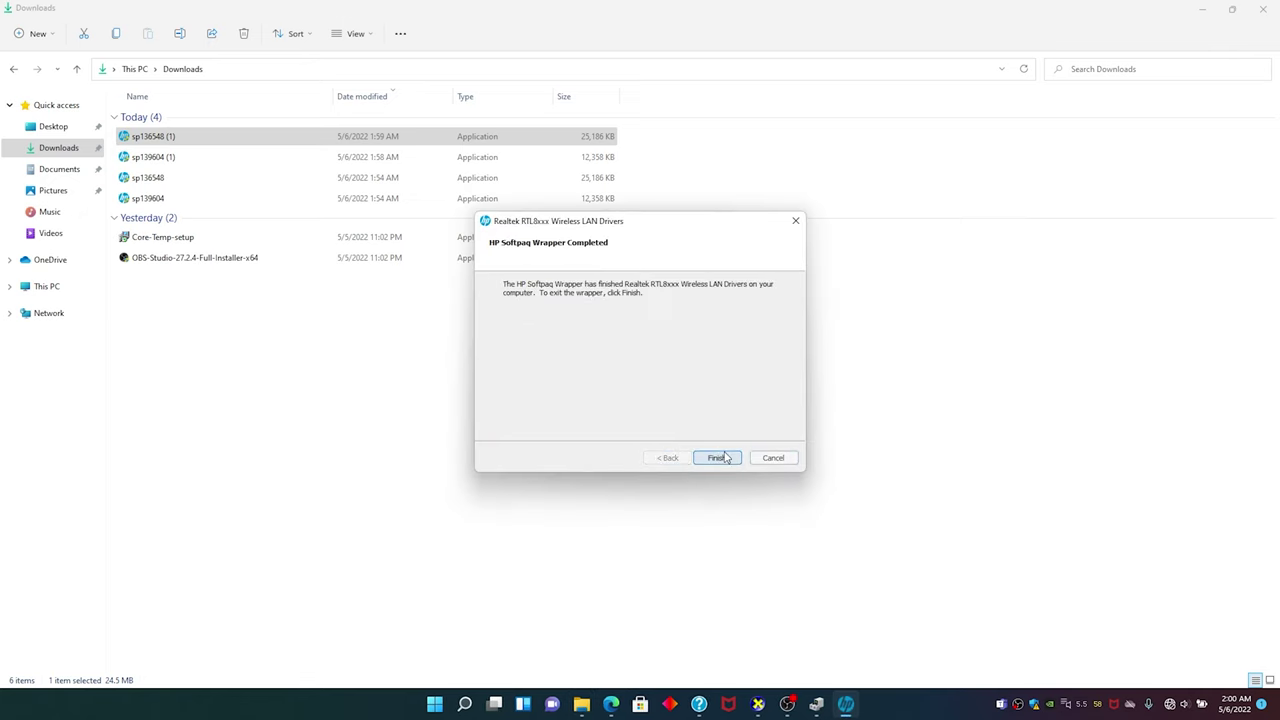
left_click(725, 458)
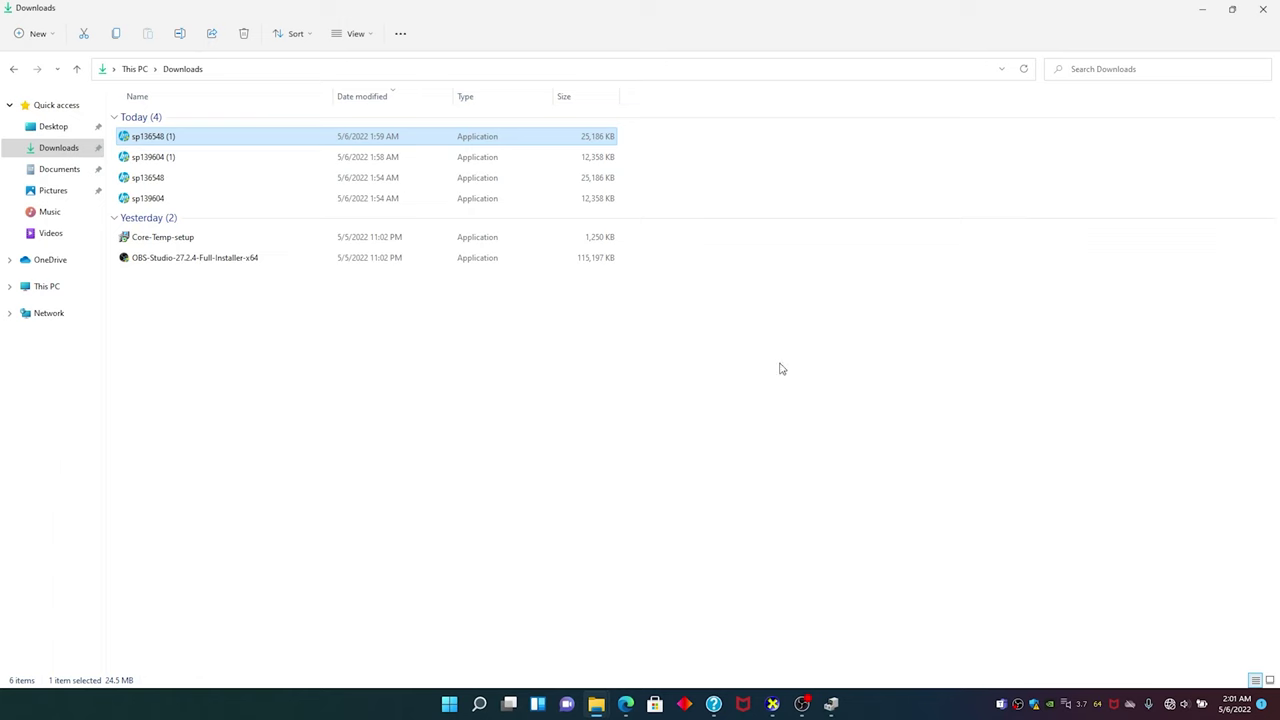
left_click(1201, 9)
left_click(830, 704)
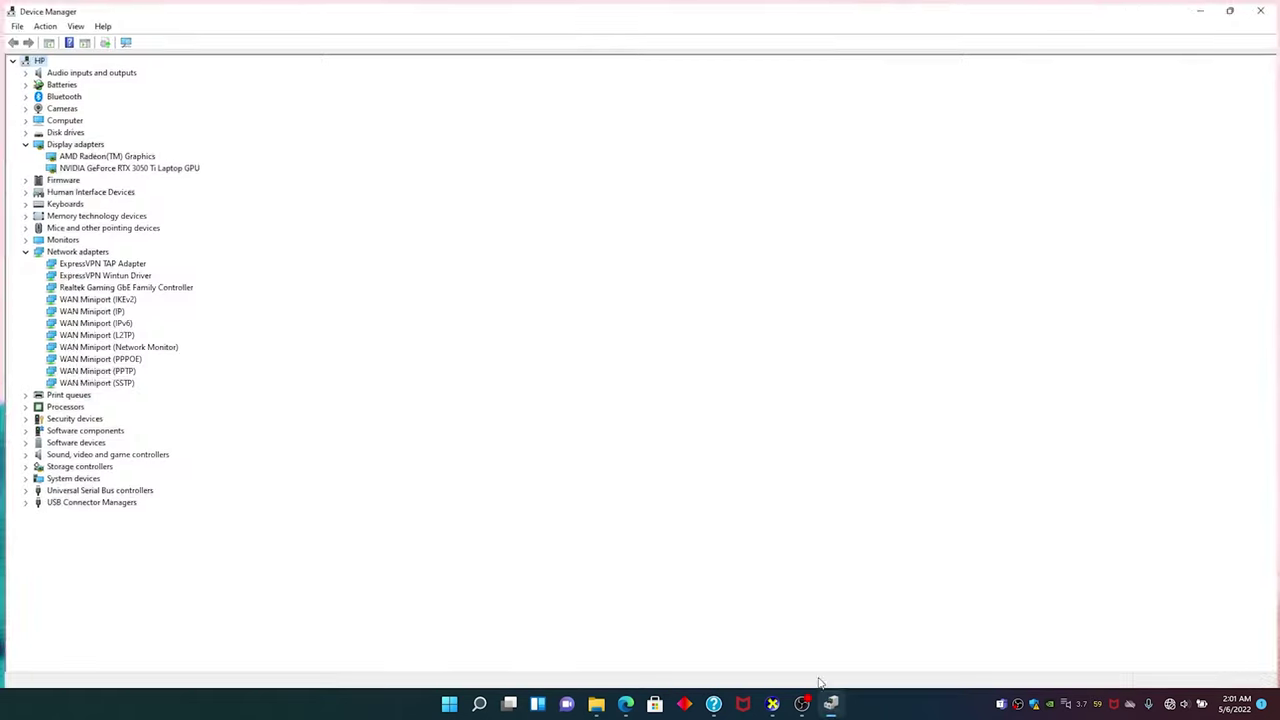
right_click(94, 156)
left_click(140, 193)
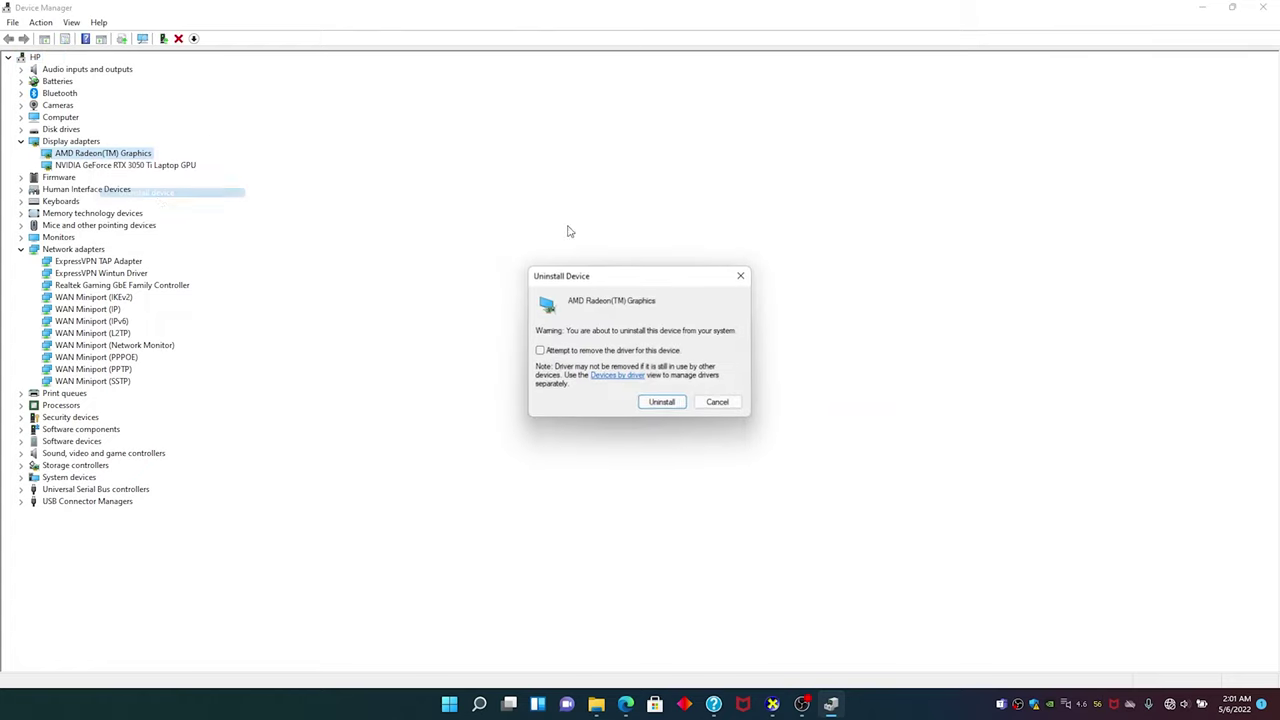
left_click(541, 351)
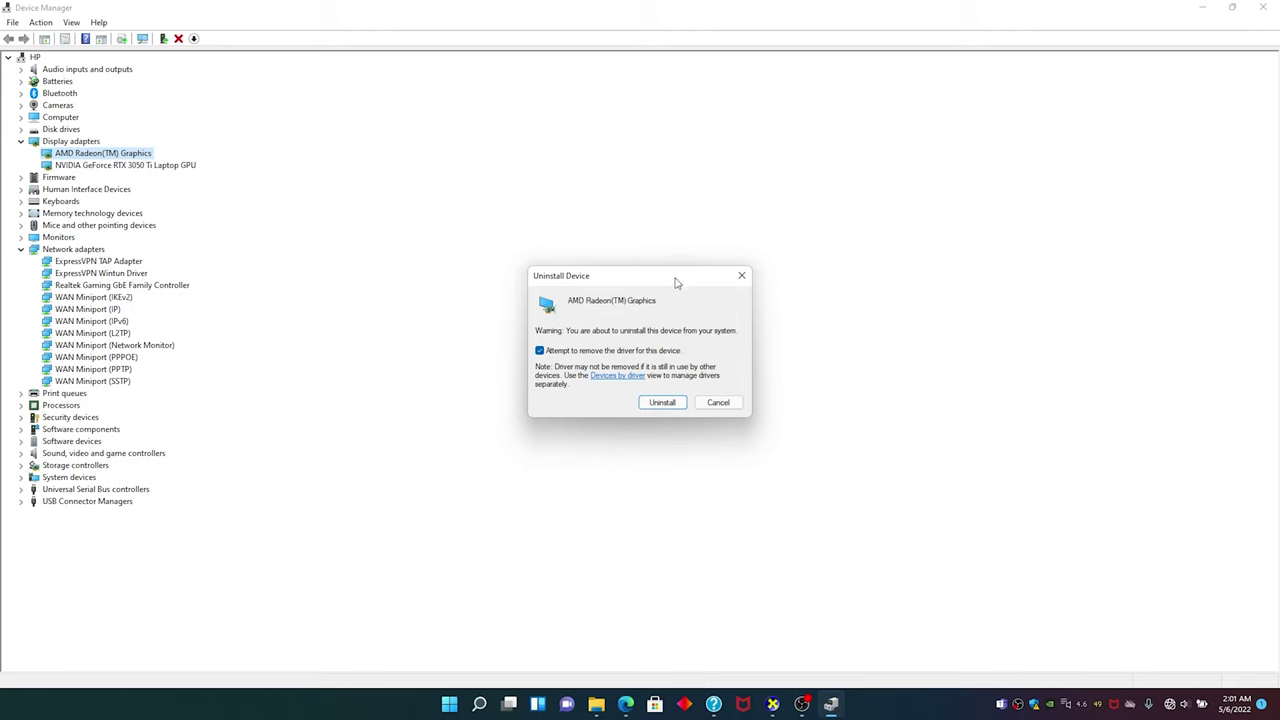
left_click(741, 275)
left_click(1263, 7)
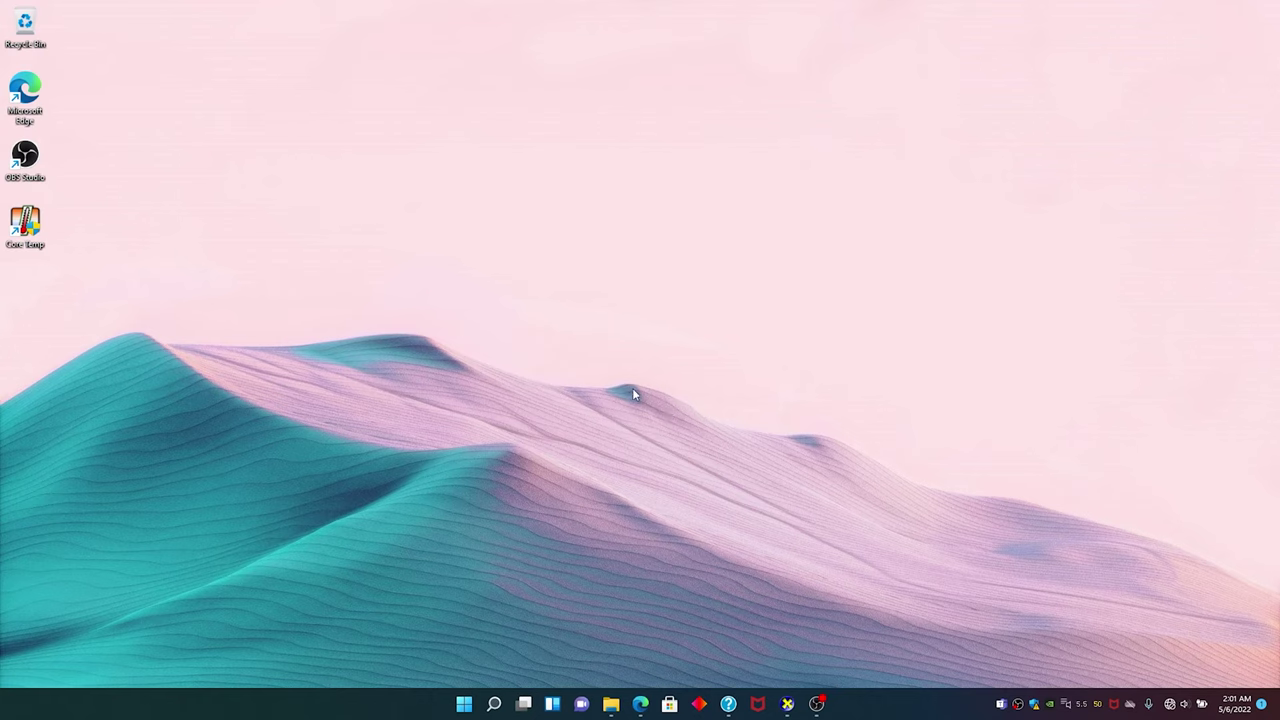
- Bring up the DirectX Diagnostic Tool, center its window and review the system information
left_click(787, 704)
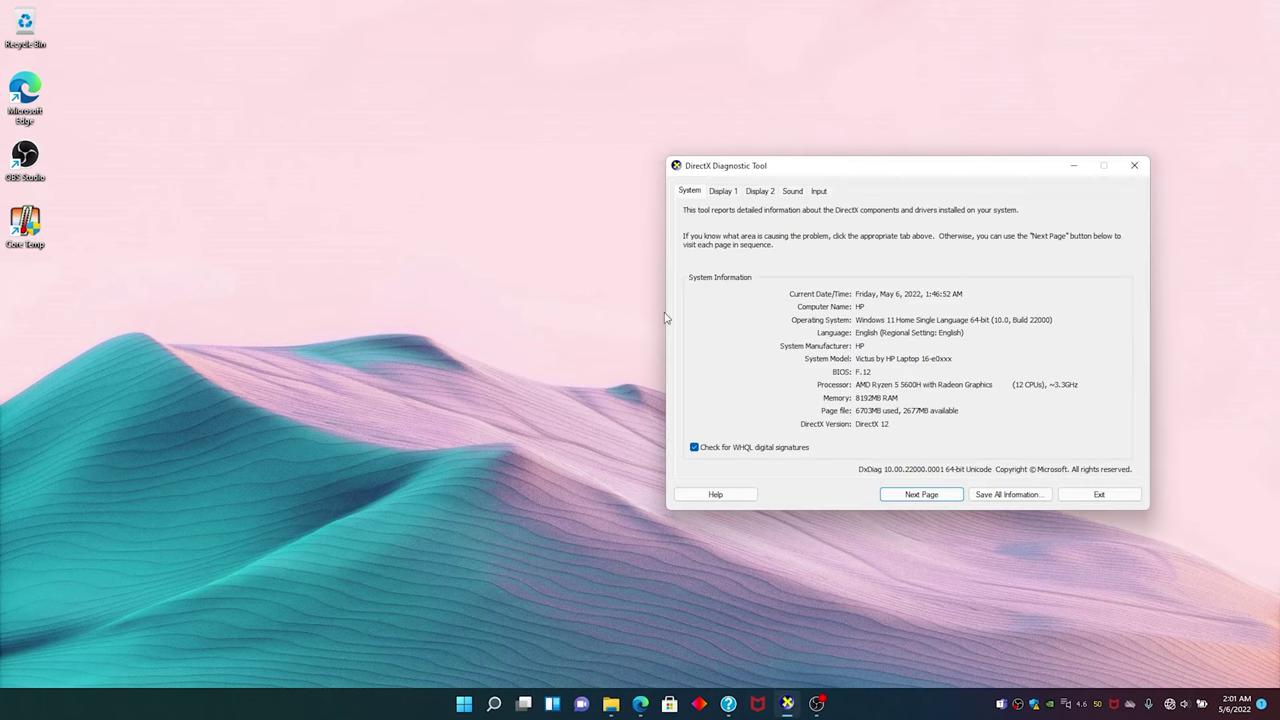
left_click_drag(849, 157, 594, 150)
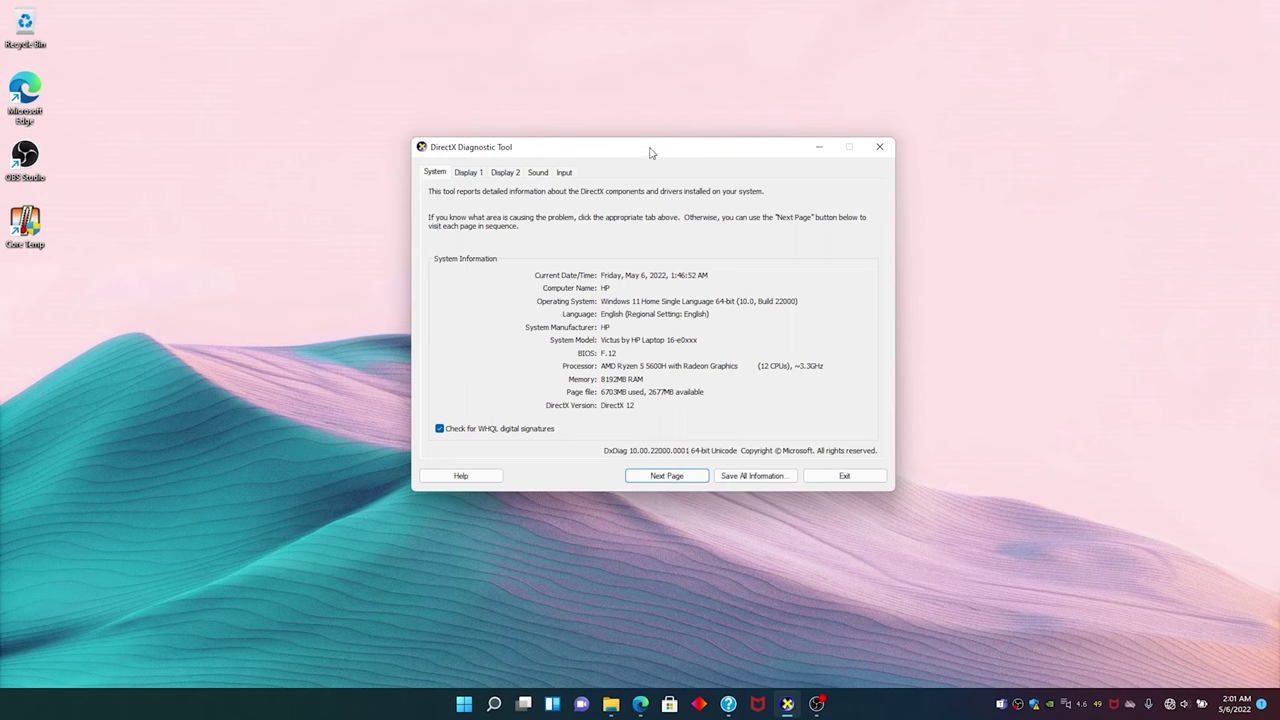
left_click_drag(650, 152, 649, 161)
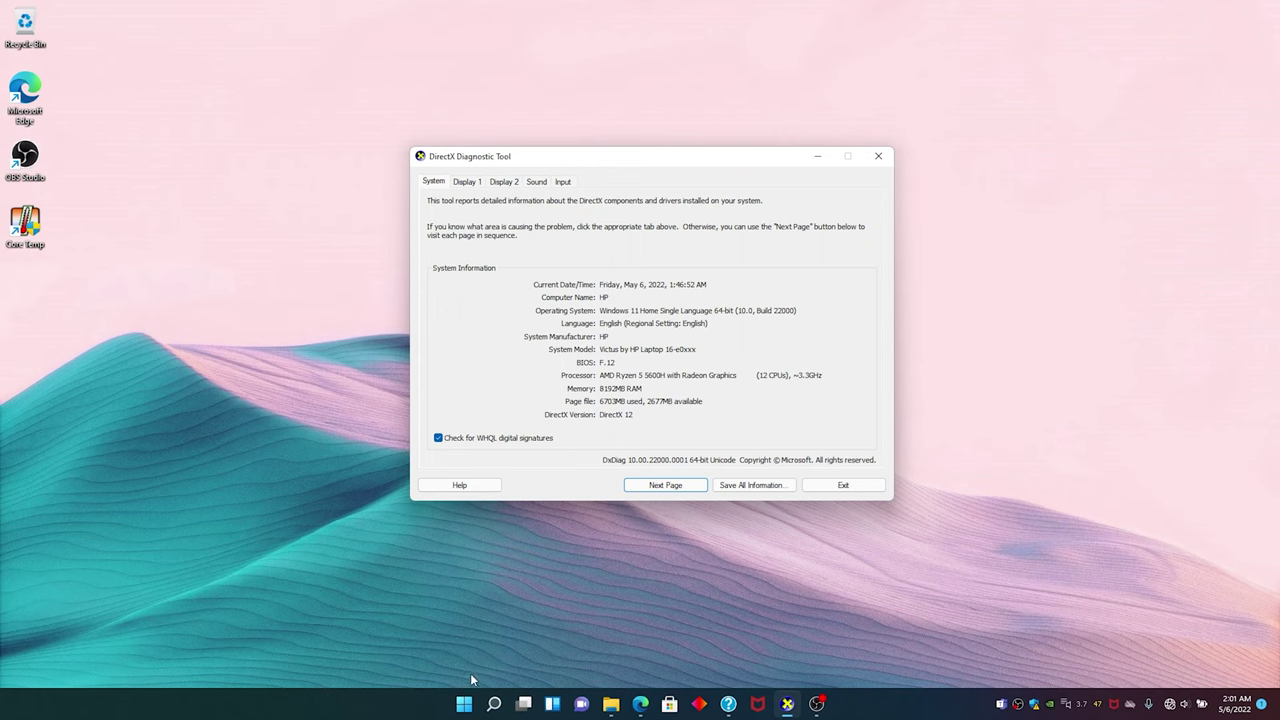
- Open Windows Settings and go to the Recovery page under System
left_click(464, 704)
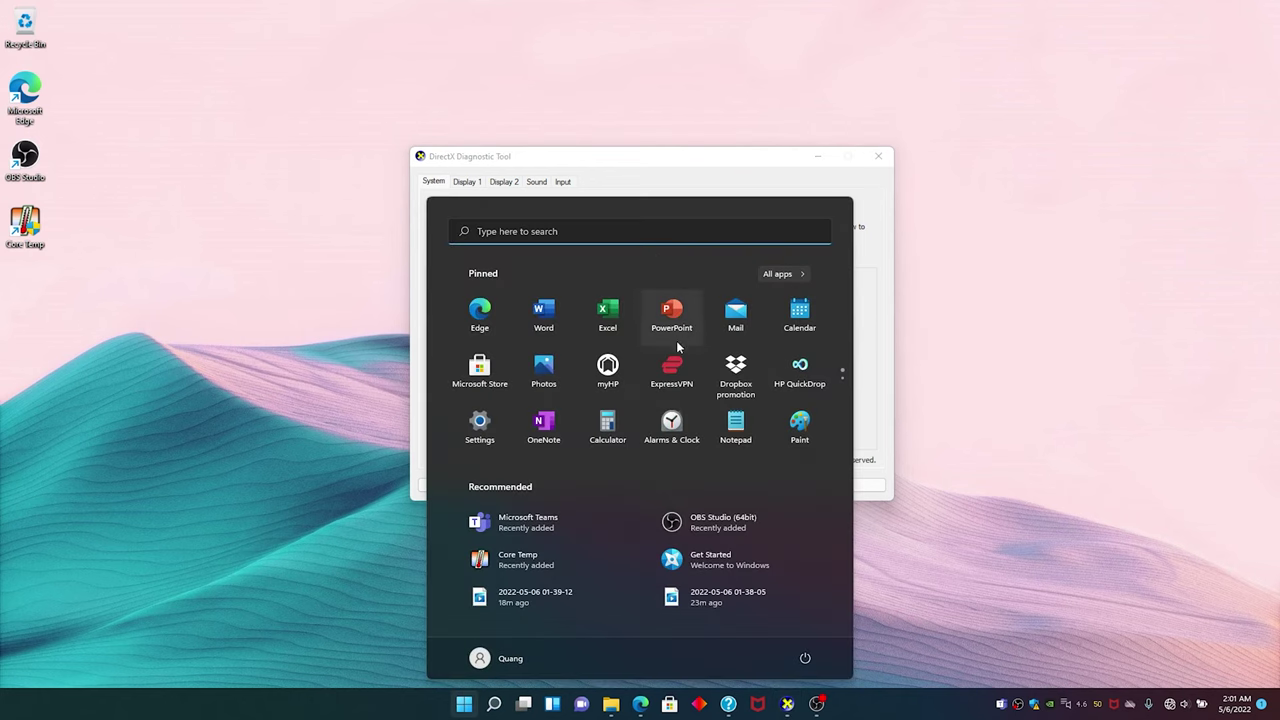
left_click(481, 422)
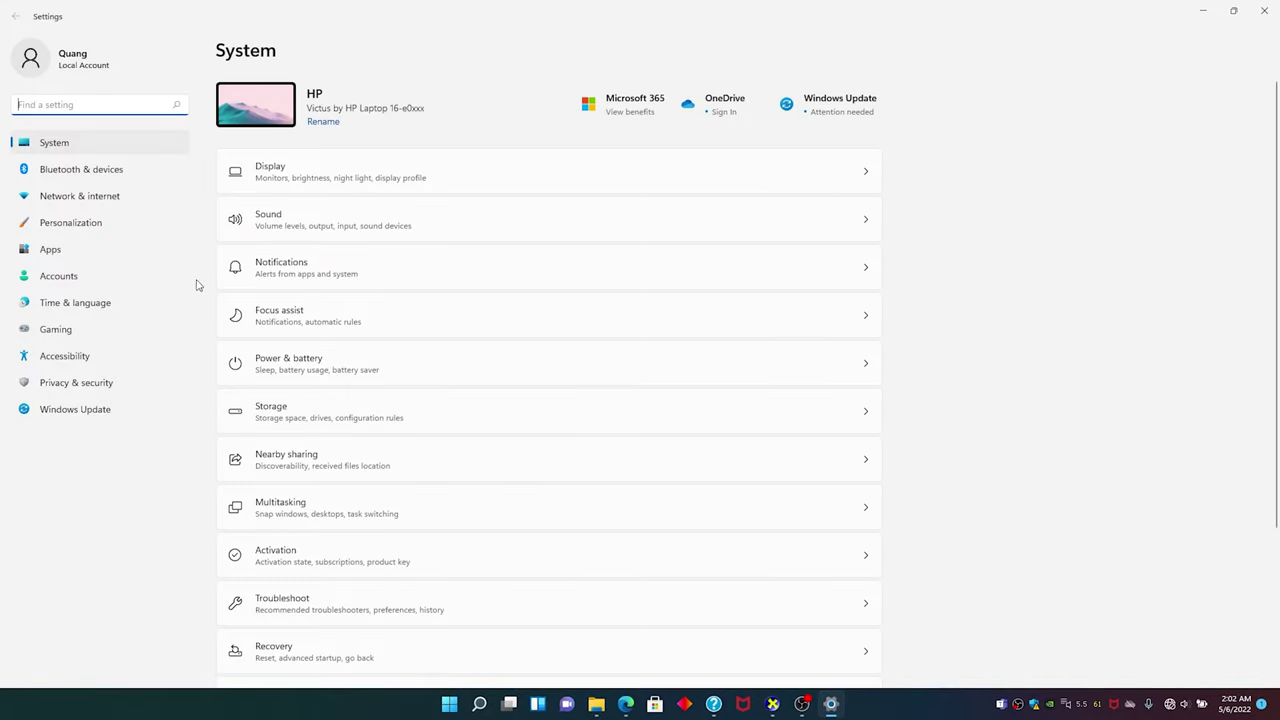
scroll(630, 340, "down", 3)
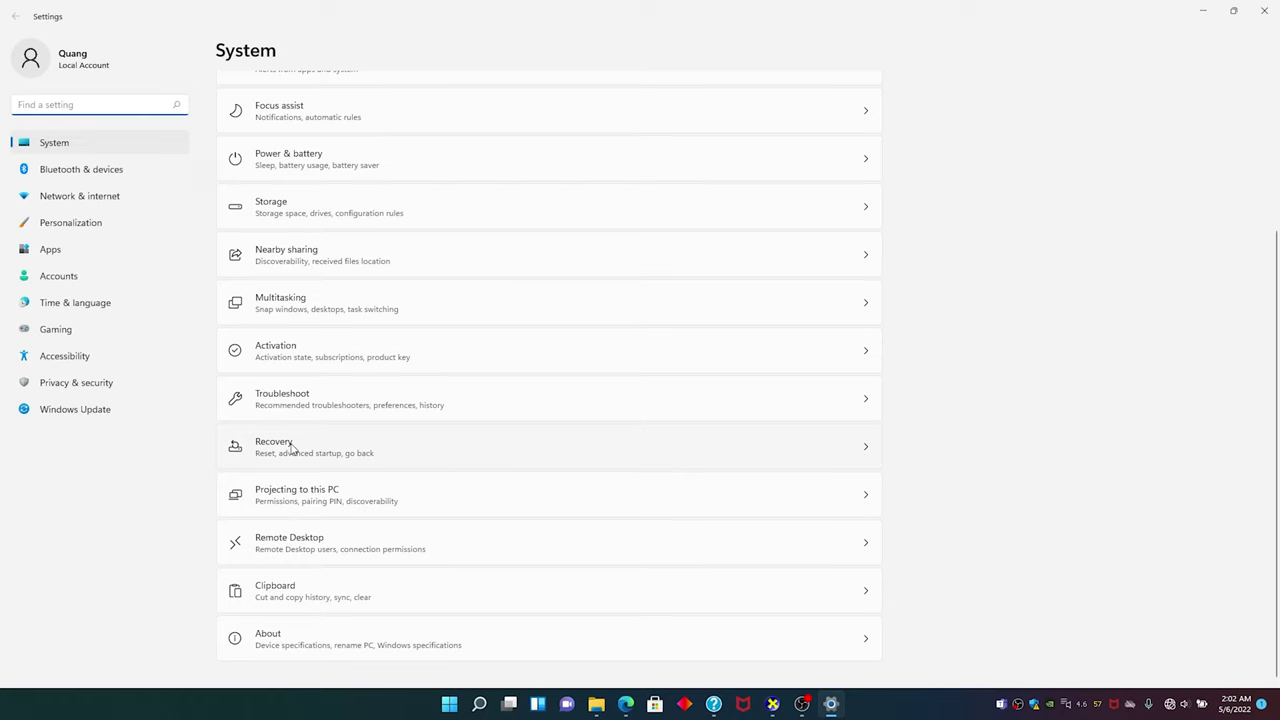
left_click(391, 454)
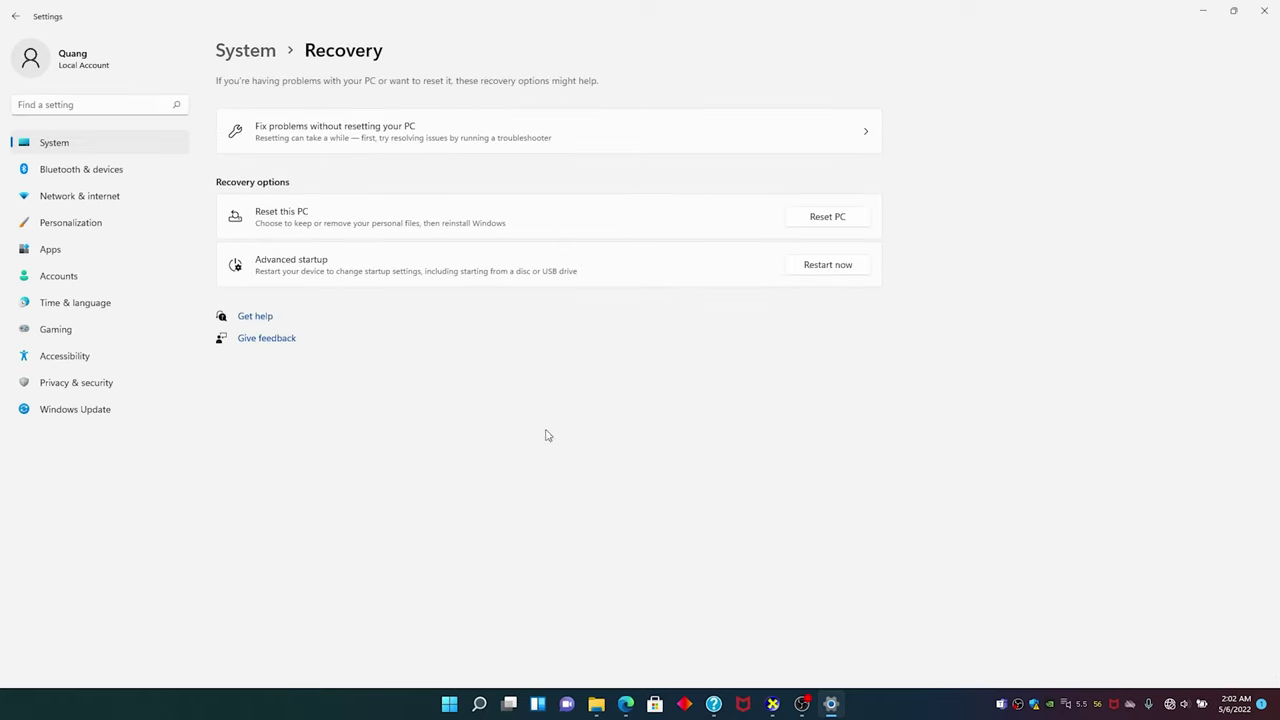
- Set up a reset of this PC with Remove everything, set Clean data to Yes, and proceed past the additional settings
left_click(820, 220)
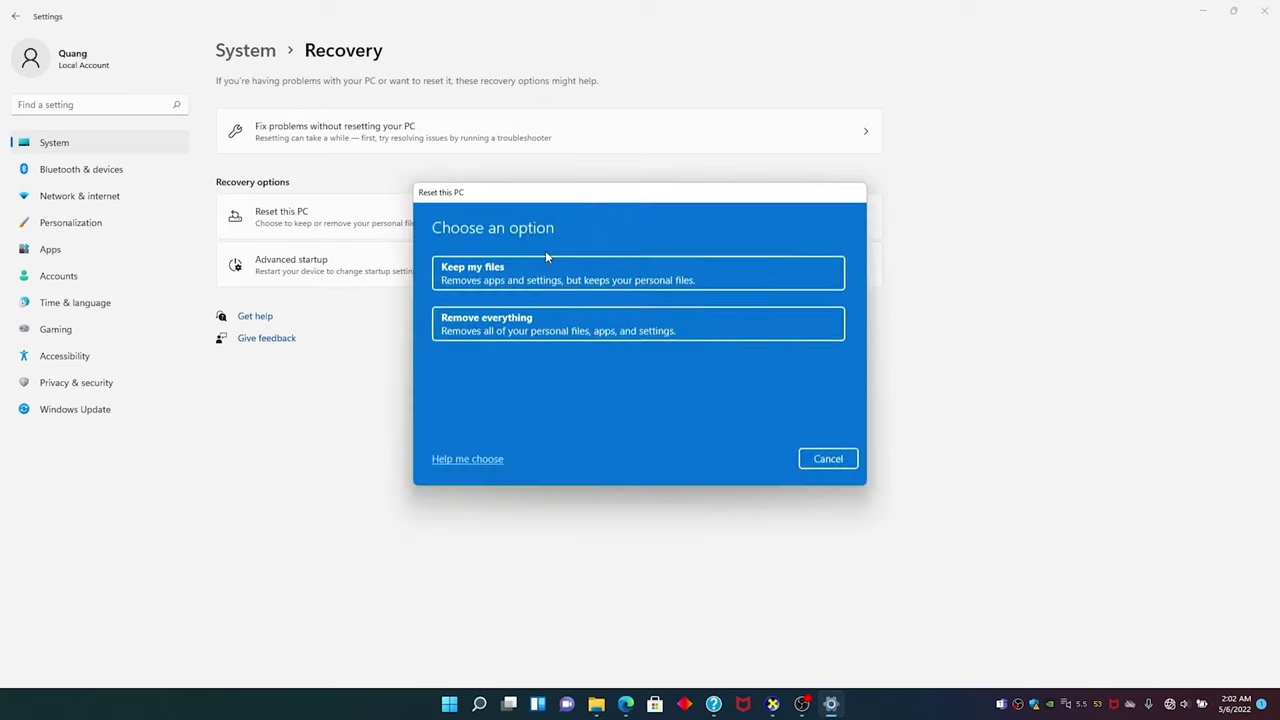
left_click(502, 331)
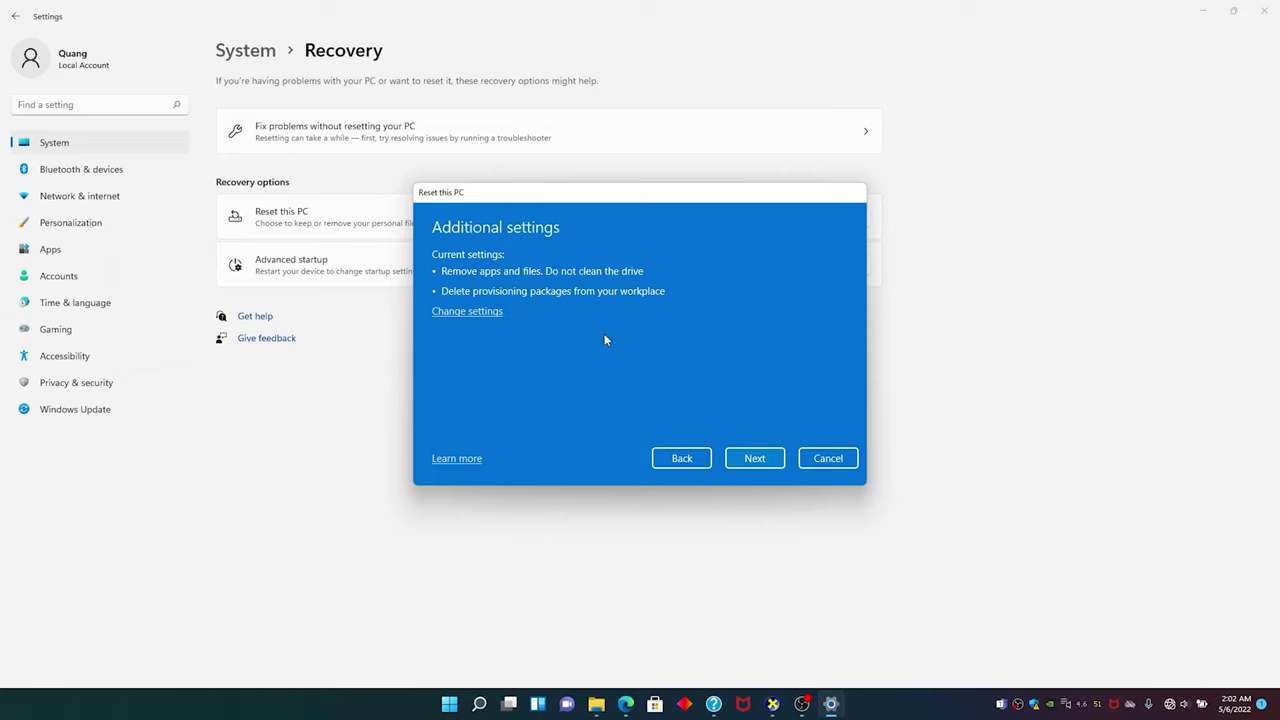
left_click(490, 313)
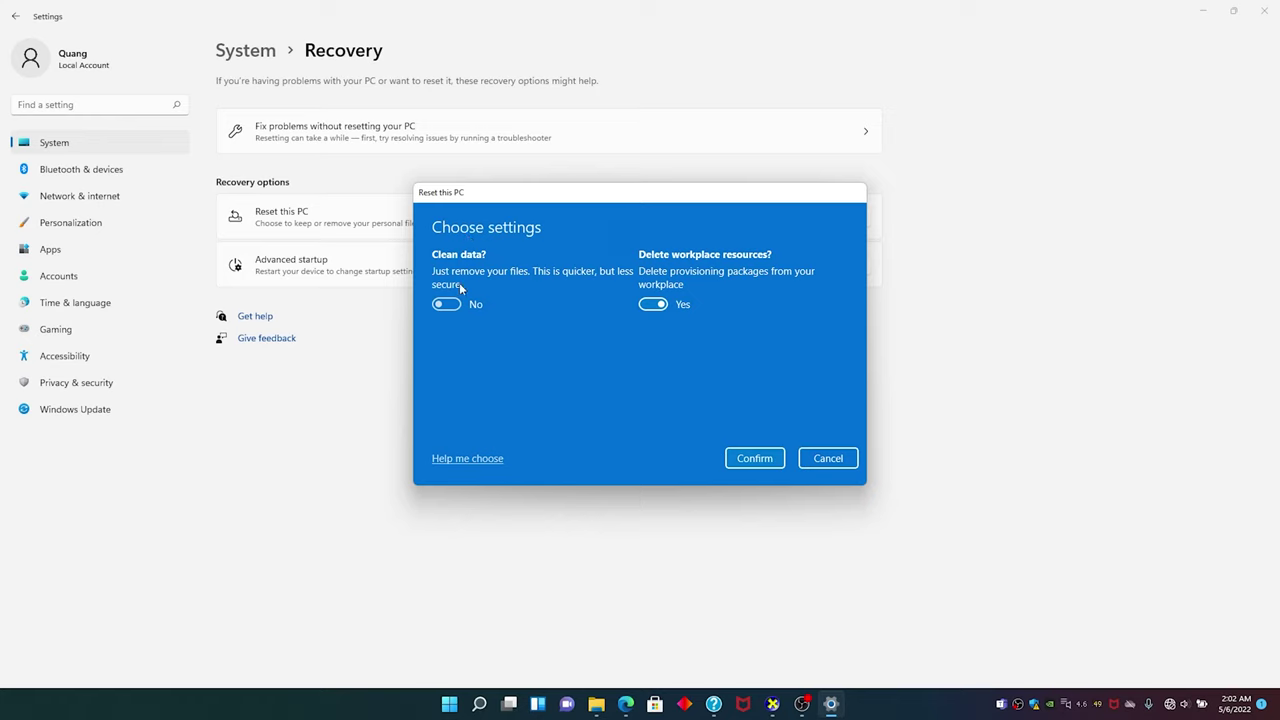
left_click(452, 305)
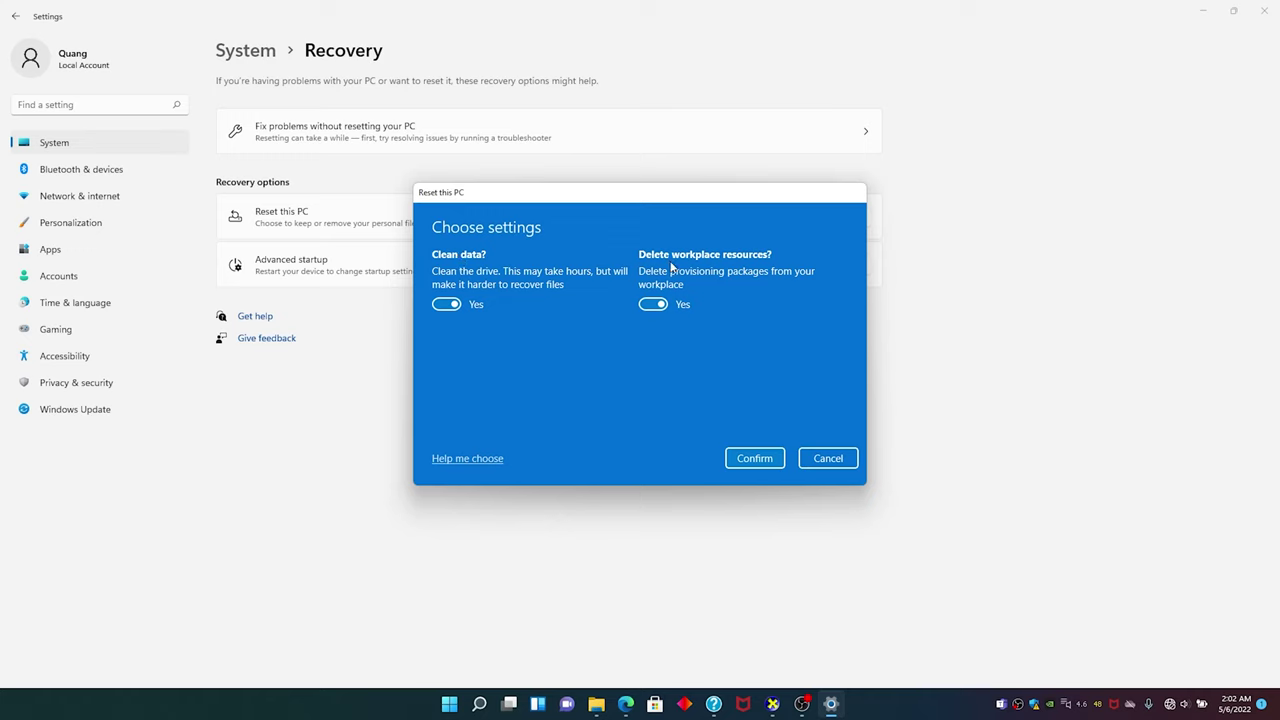
left_click(755, 458)
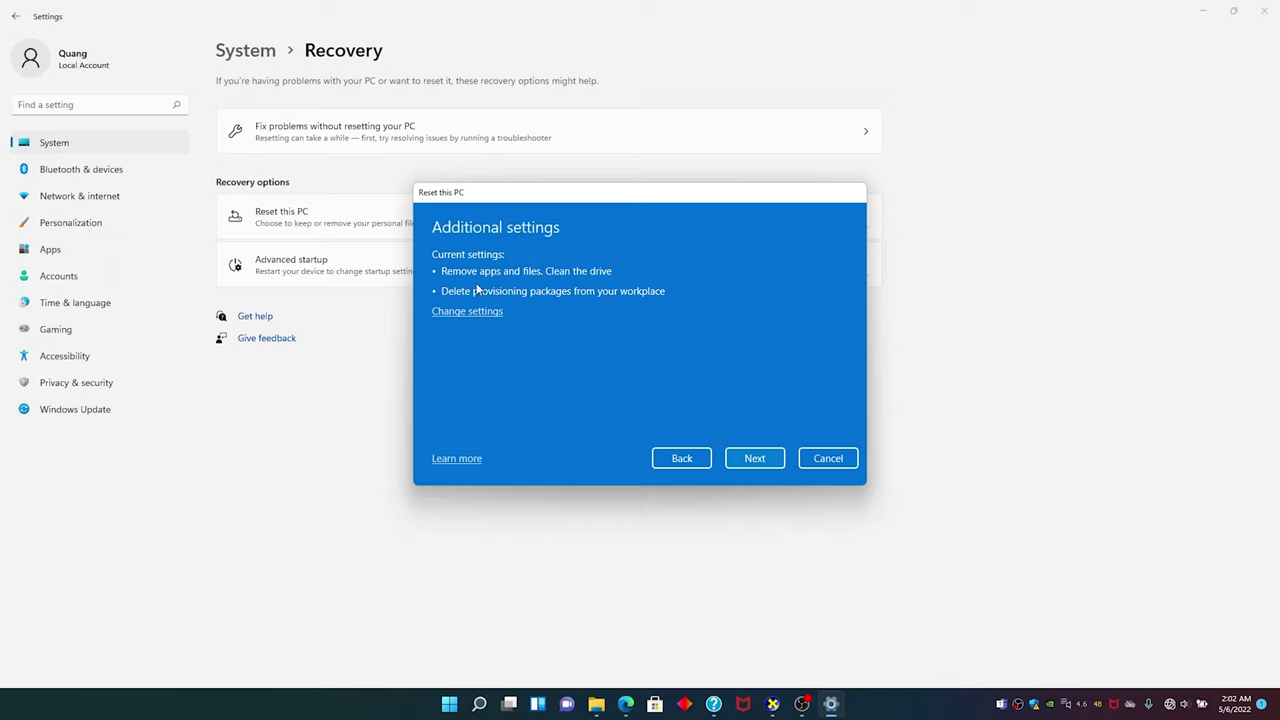
left_click(752, 458)
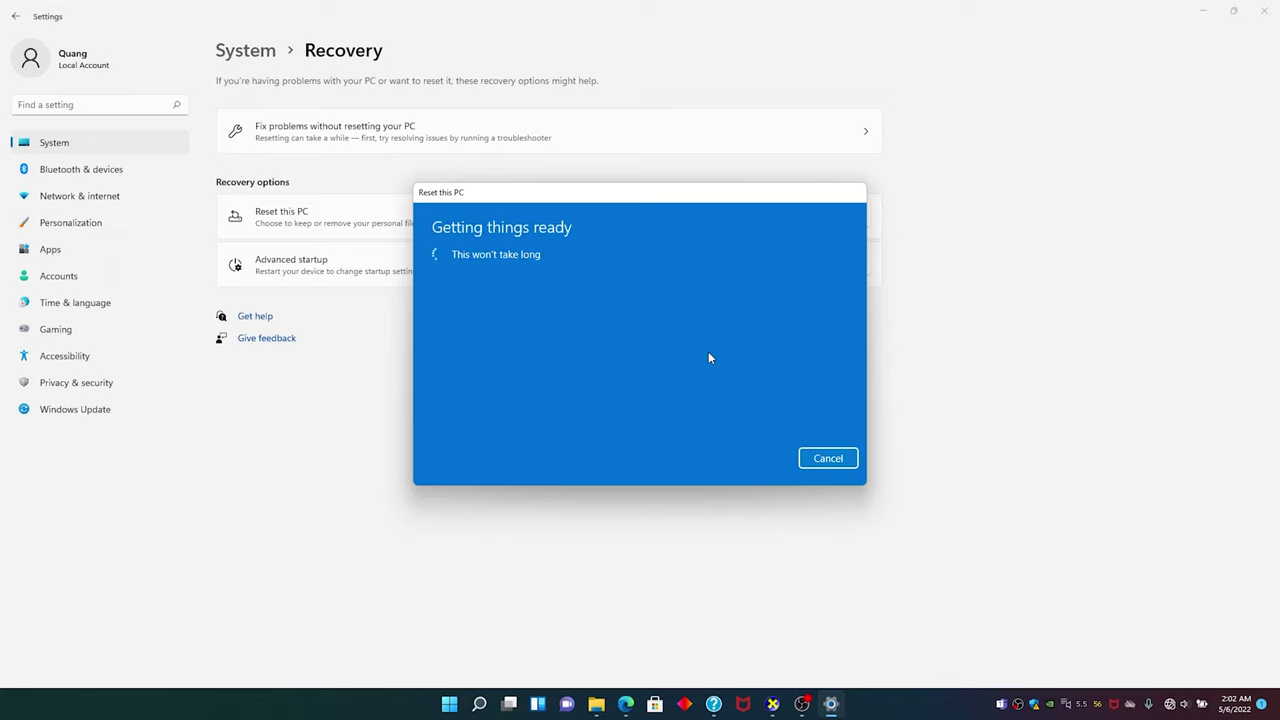